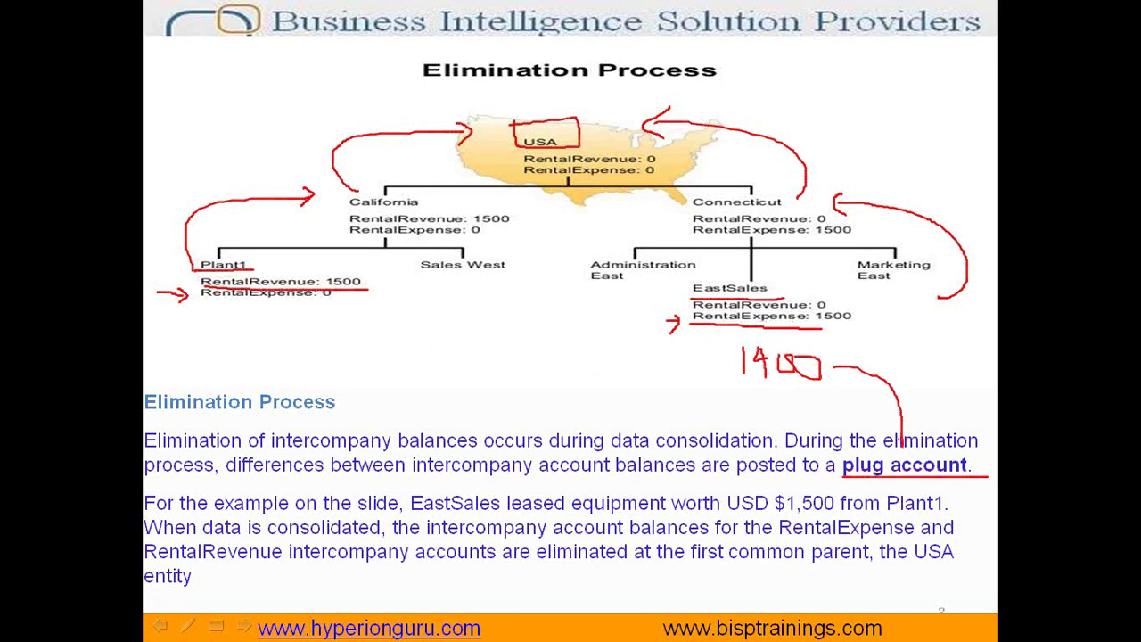
# - Switch to the blank Excel workbook and enter the label Parent in cell A2
pyautogui.click(21, 622)
pyautogui.click(488, 624)
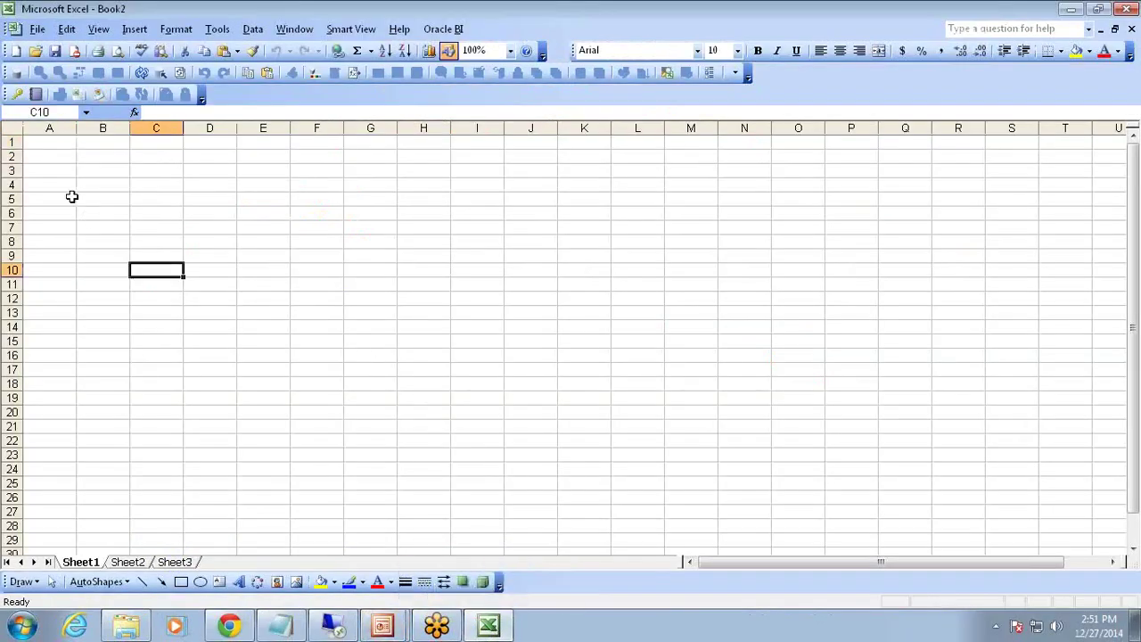
pyautogui.click(62, 158)
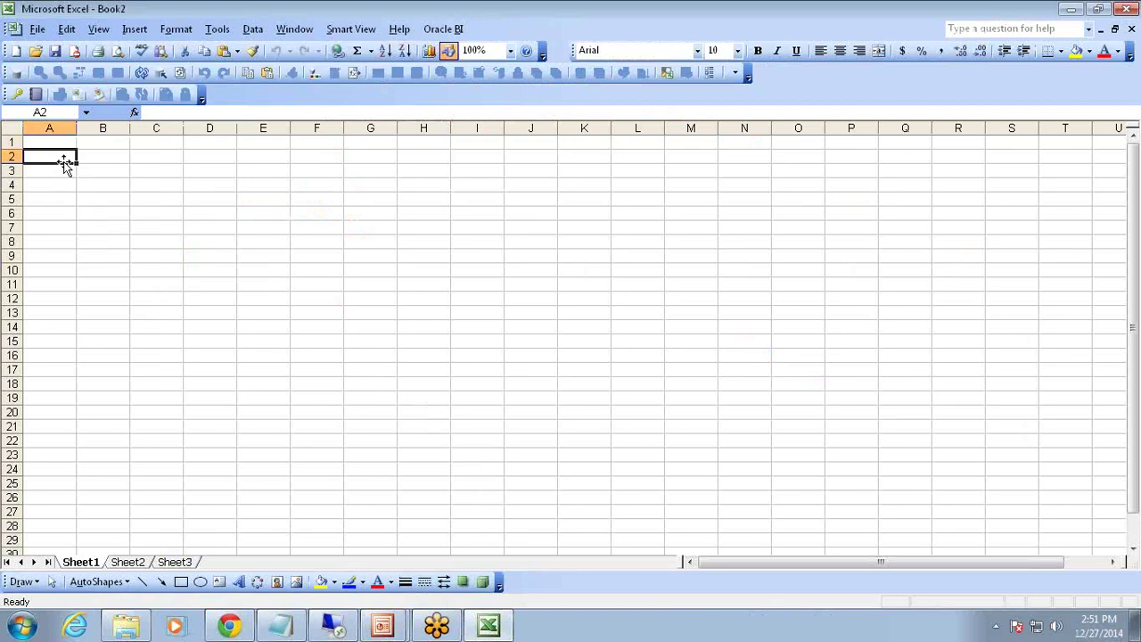
pyautogui.write('Psa')
pyautogui.press('BackSpace')
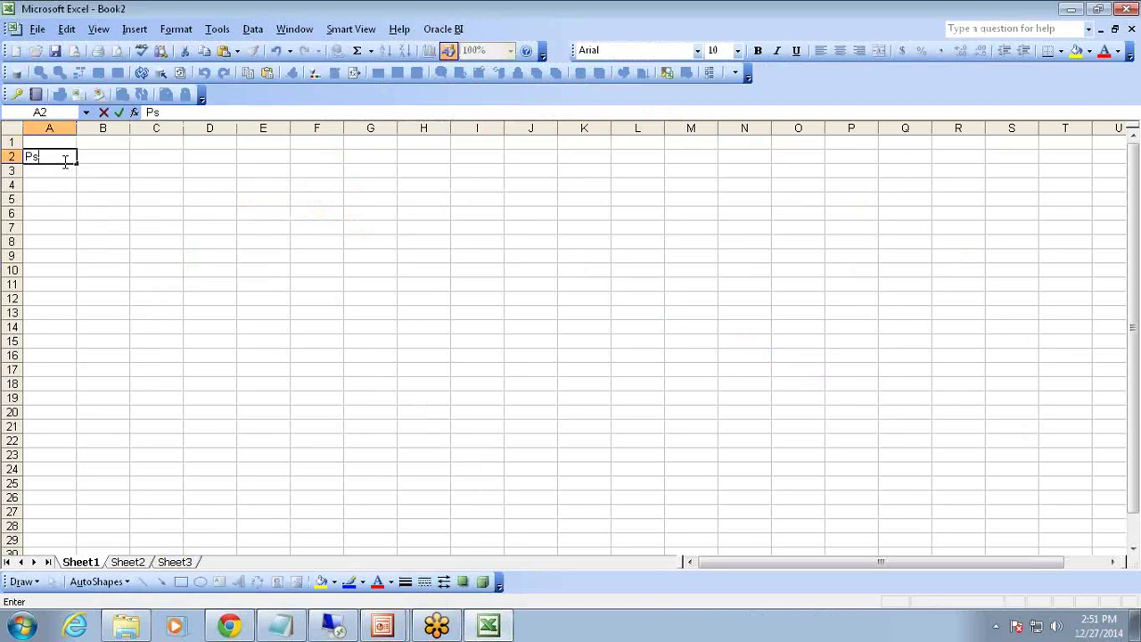
pyautogui.write('rent')
pyautogui.press('Return')
# - List the child entities A and B in cells B3 and B4
pyautogui.press('Right')
pyautogui.write('Al')
pyautogui.press('Return')
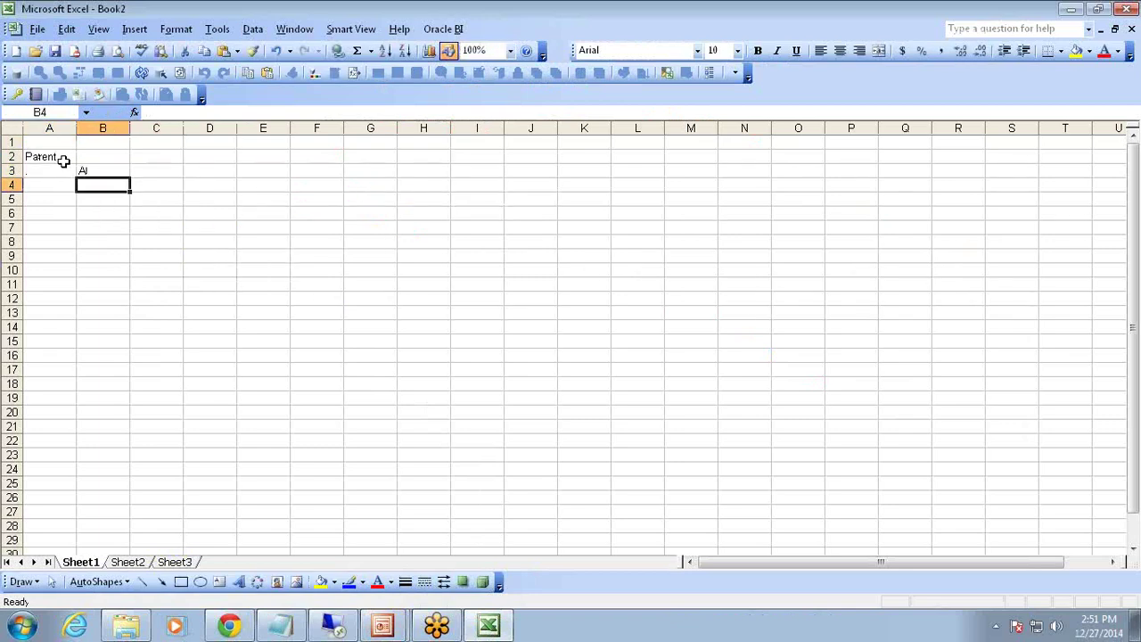
pyautogui.write('B')
pyautogui.press('Return')
# - Enter the account names SalesIC in C3 for entity A and COGS in C4 for entity B
pyautogui.press('Up')
pyautogui.press('Up')
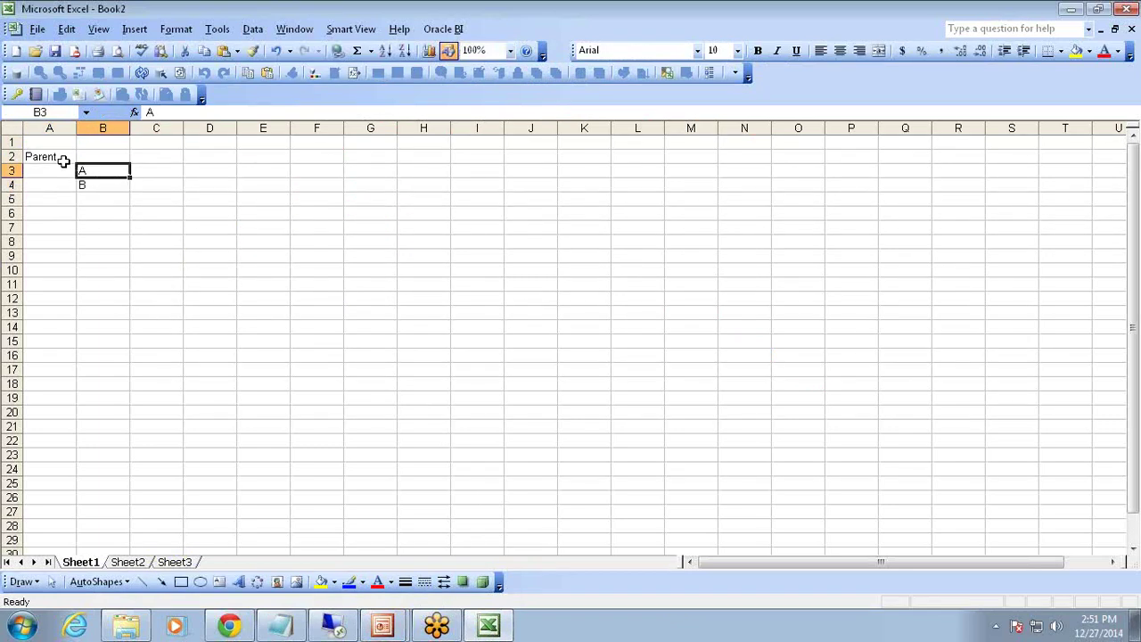
pyautogui.press('Right')
pyautogui.press('Up')
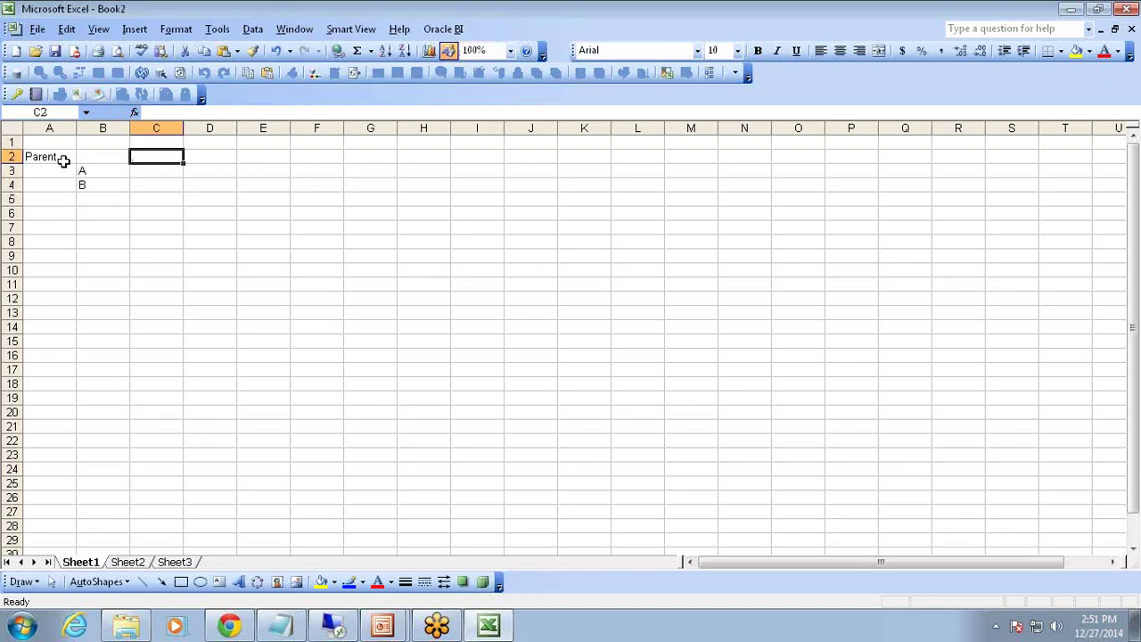
pyautogui.press('Down')
pyautogui.write('SalesC')
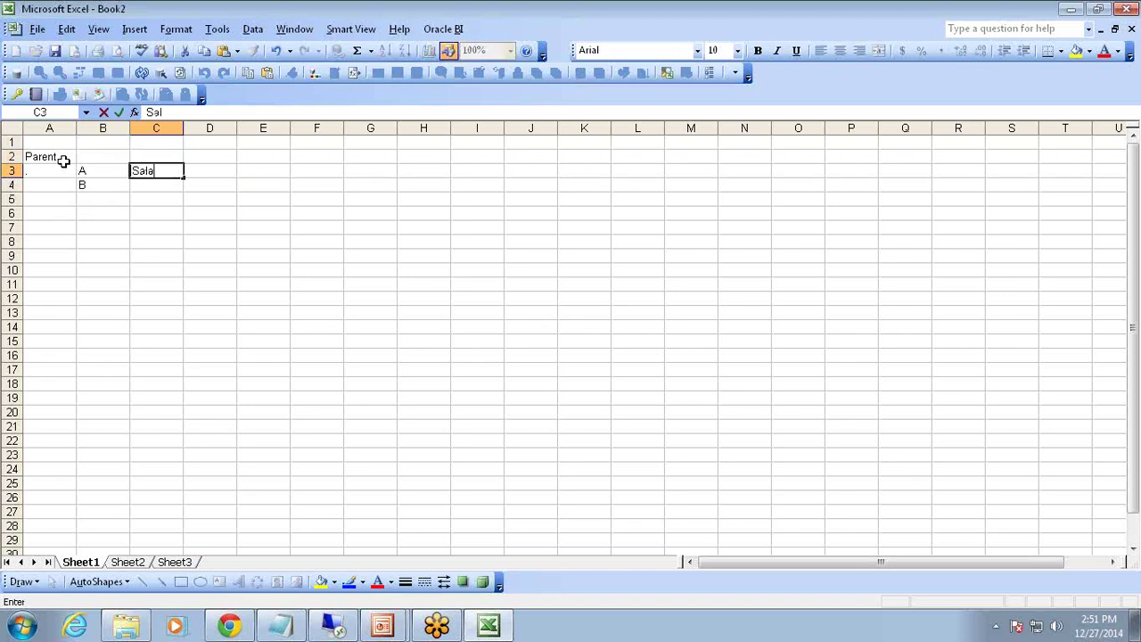
pyautogui.press('Return')
pyautogui.write('COGS')
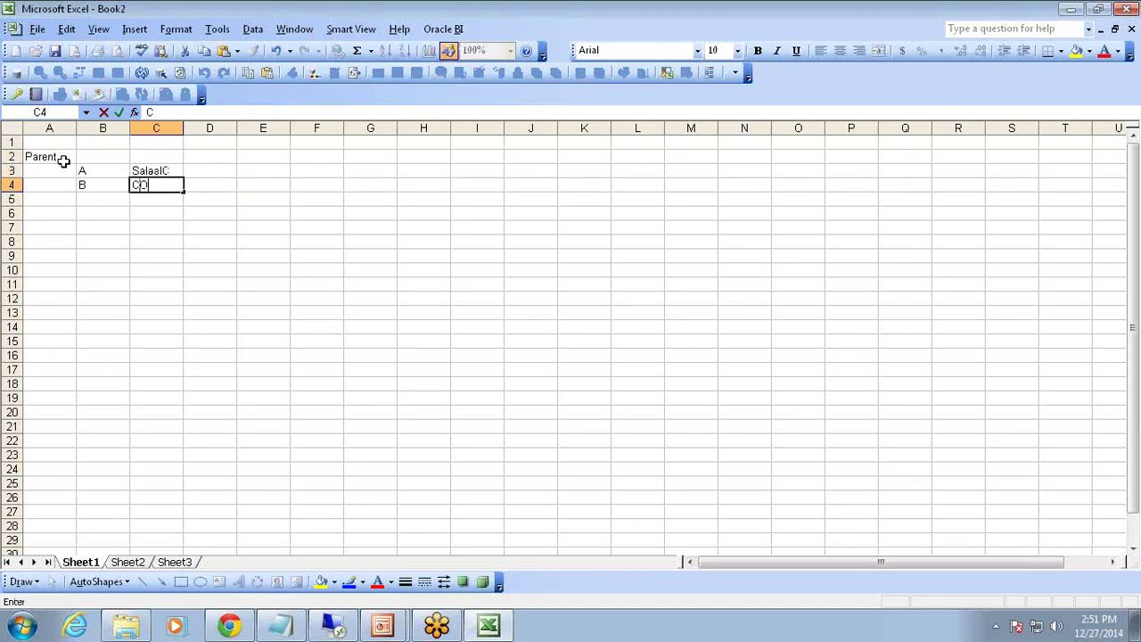
pyautogui.press('Return')
# - Rename the account in cell C4 as COGSIC
pyautogui.press('Up')
pyautogui.press('Up')
pyautogui.press('Down')
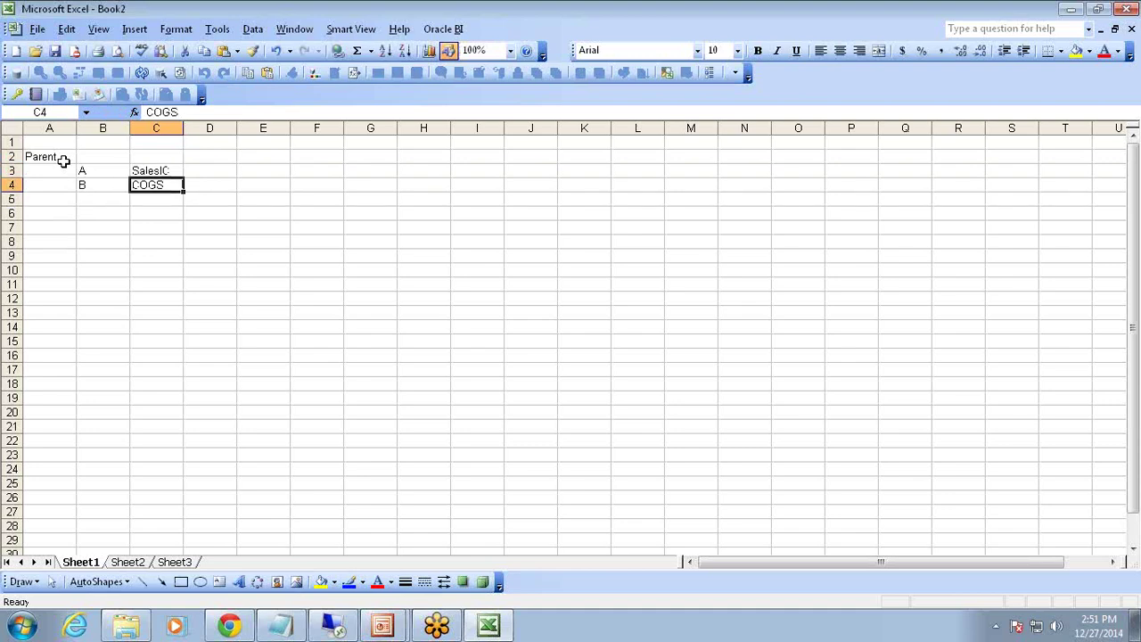
pyautogui.press('F2')
pyautogui.write('IC')
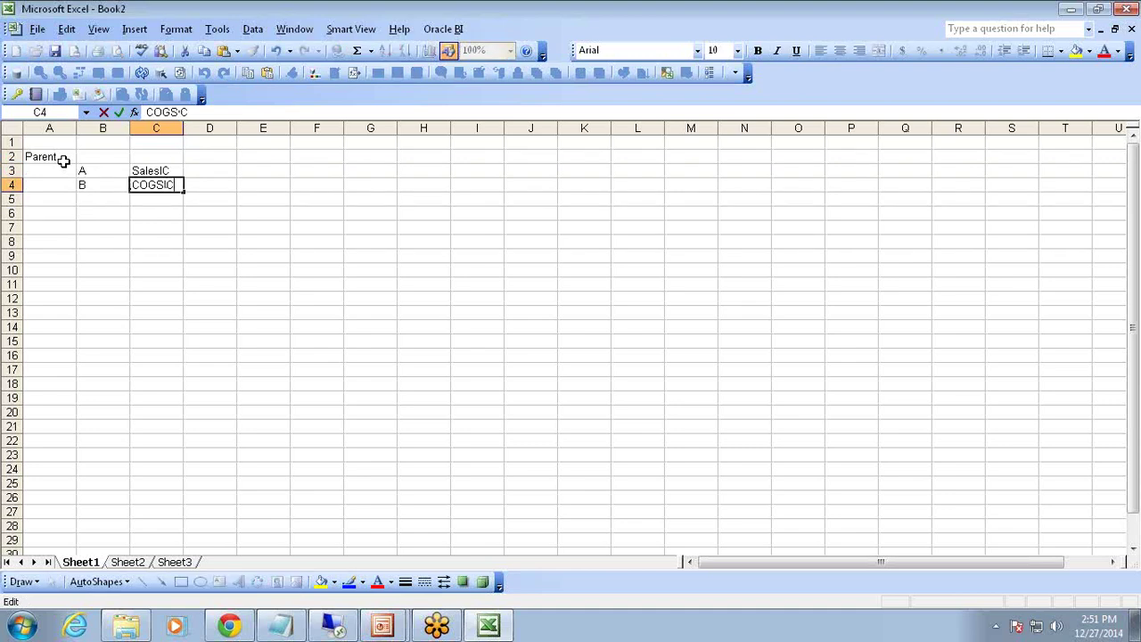
pyautogui.press('Return')
# - Enter 1500 as the amount for both SalesIC and COGSIC in cells D3 and D4
pyautogui.press('Up')
pyautogui.press('Up')
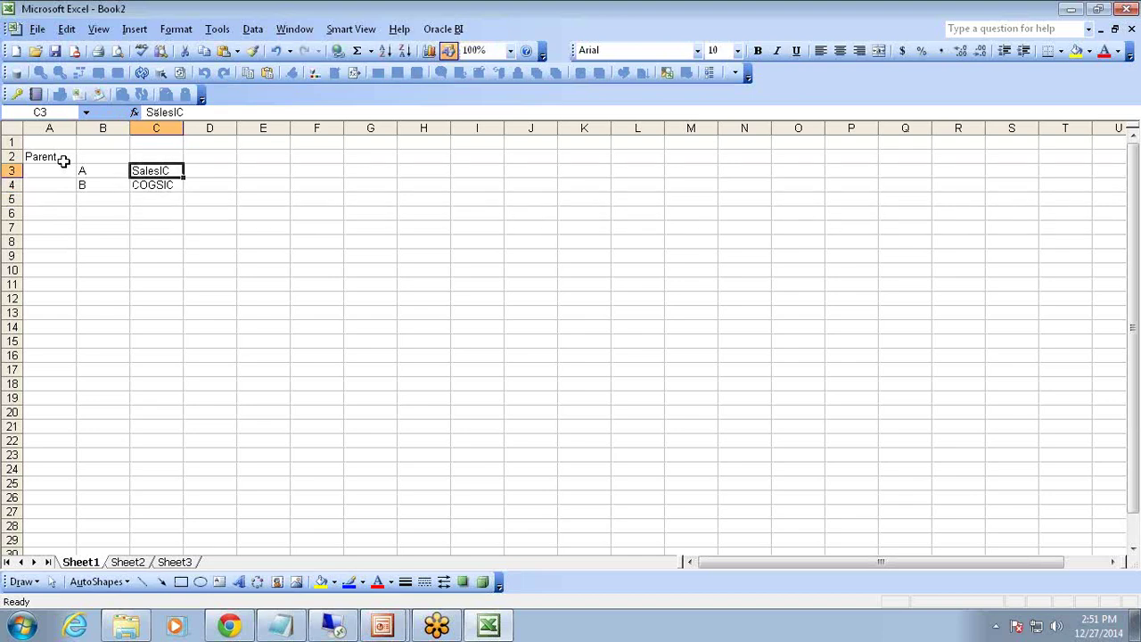
pyautogui.press('Right')
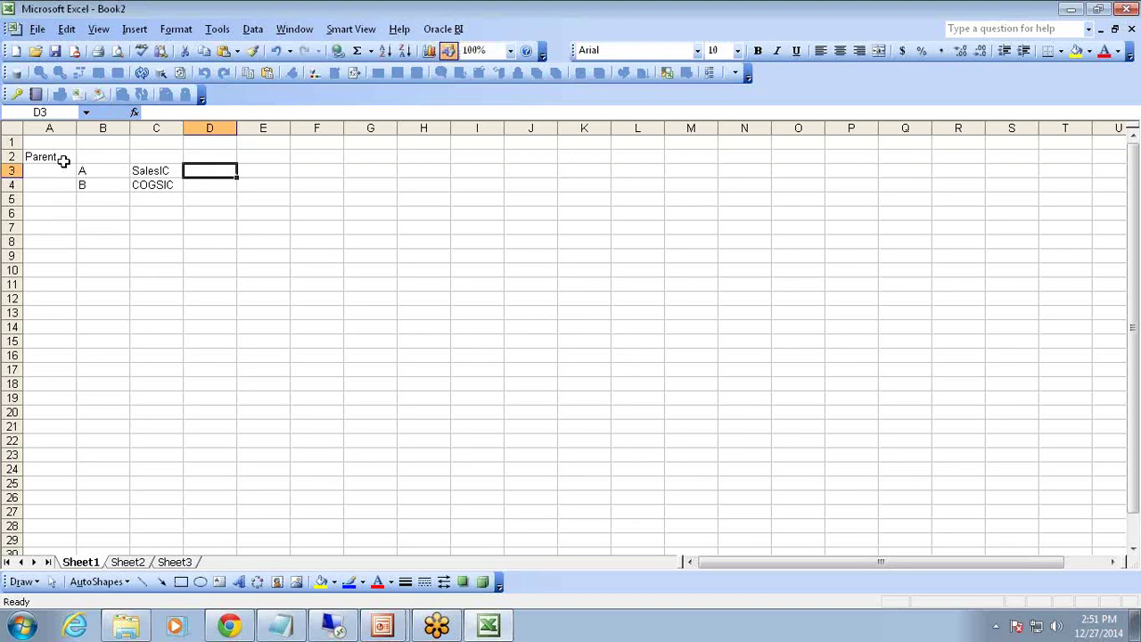
pyautogui.press('Left')
pyautogui.press('Right')
pyautogui.press('Left')
pyautogui.press('Left')
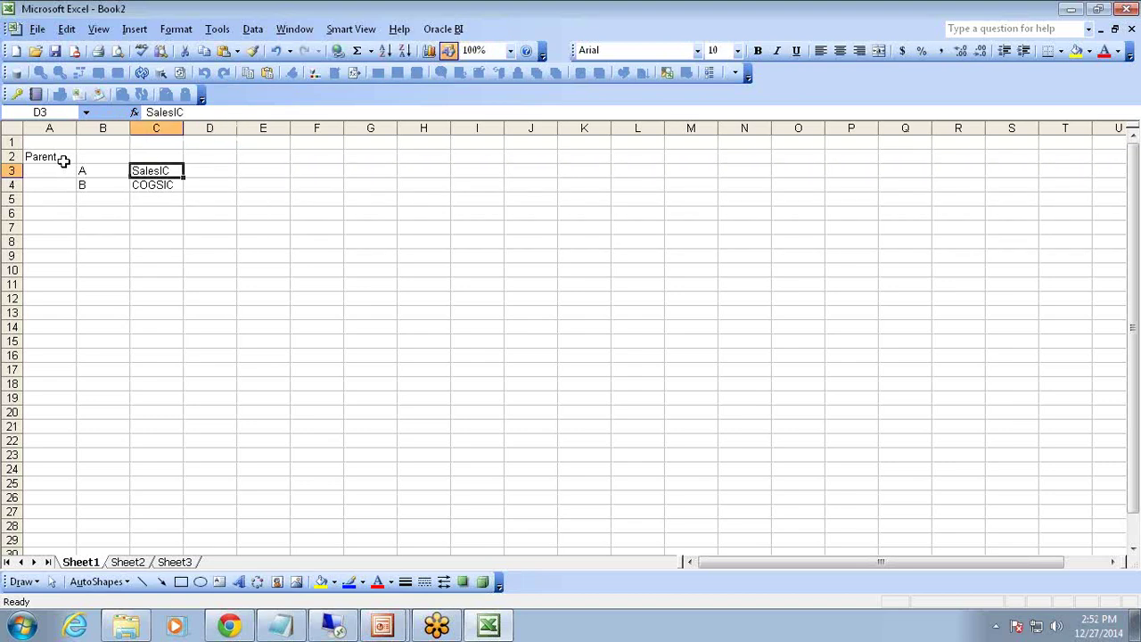
pyautogui.press('Right')
pyautogui.press('Right')
pyautogui.write('1500')
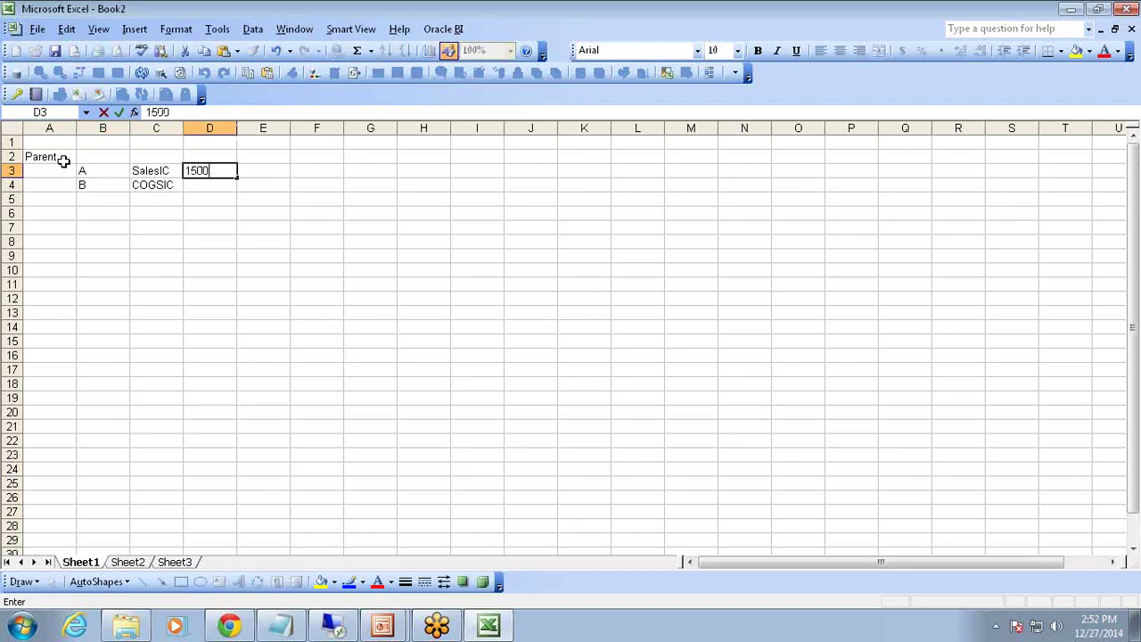
pyautogui.press('Return')
pyautogui.write('1500')
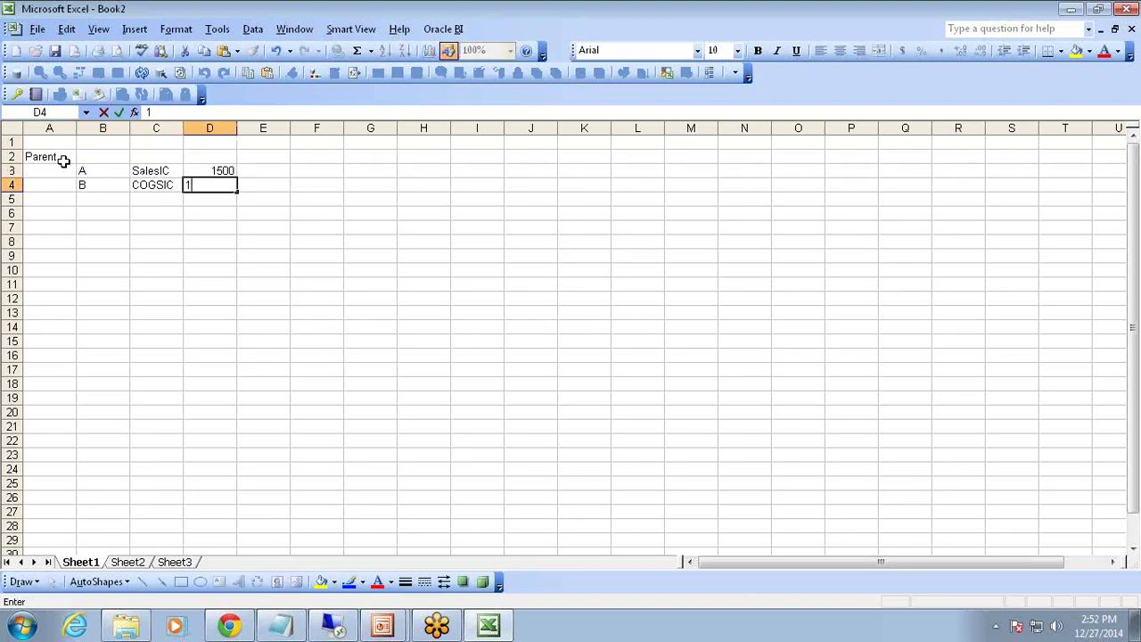
pyautogui.press('Return')
# - Examine the Parent row above the intercompany amounts of entities A and B
pyautogui.press('Up')
pyautogui.press('Up')
pyautogui.press('Right')
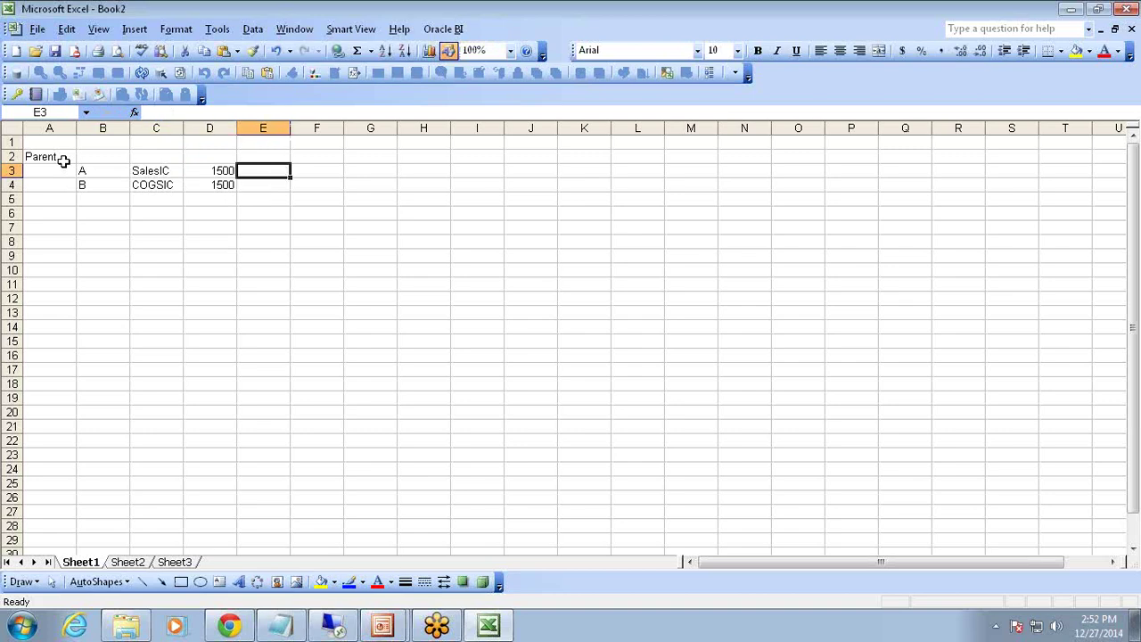
pyautogui.press('Up')
pyautogui.press('Left')
pyautogui.press('Left')
pyautogui.press('Left')
pyautogui.press('Left')
pyautogui.press('Right')
pyautogui.press('Right')
pyautogui.press('Right')
pyautogui.press('Right')
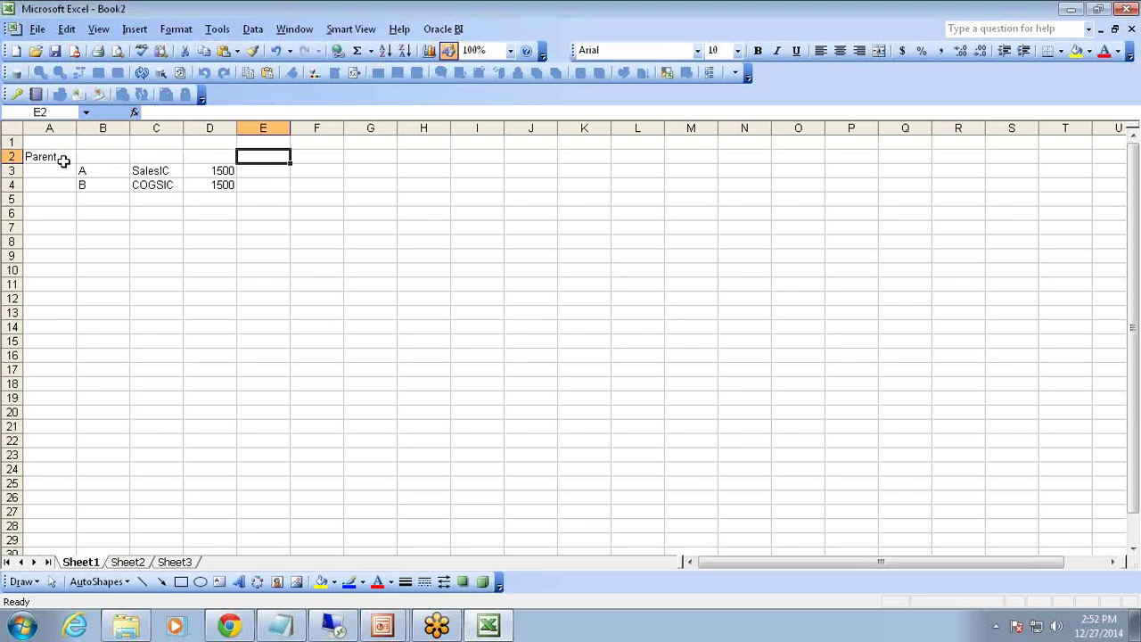
# - Enter the label PlugAccount in cell C6 below the two intercompany accounts
pyautogui.press('Down')
pyautogui.press('Down')
pyautogui.press('Down')
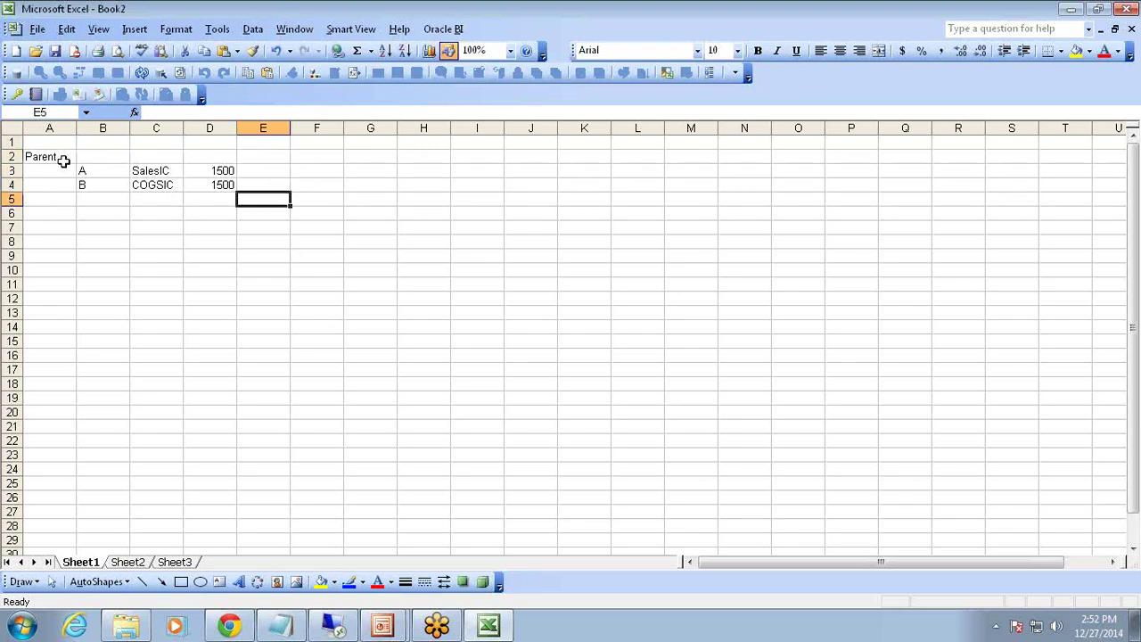
pyautogui.press('Left')
pyautogui.press('Left')
pyautogui.press('Down')
pyautogui.write('Plugg')
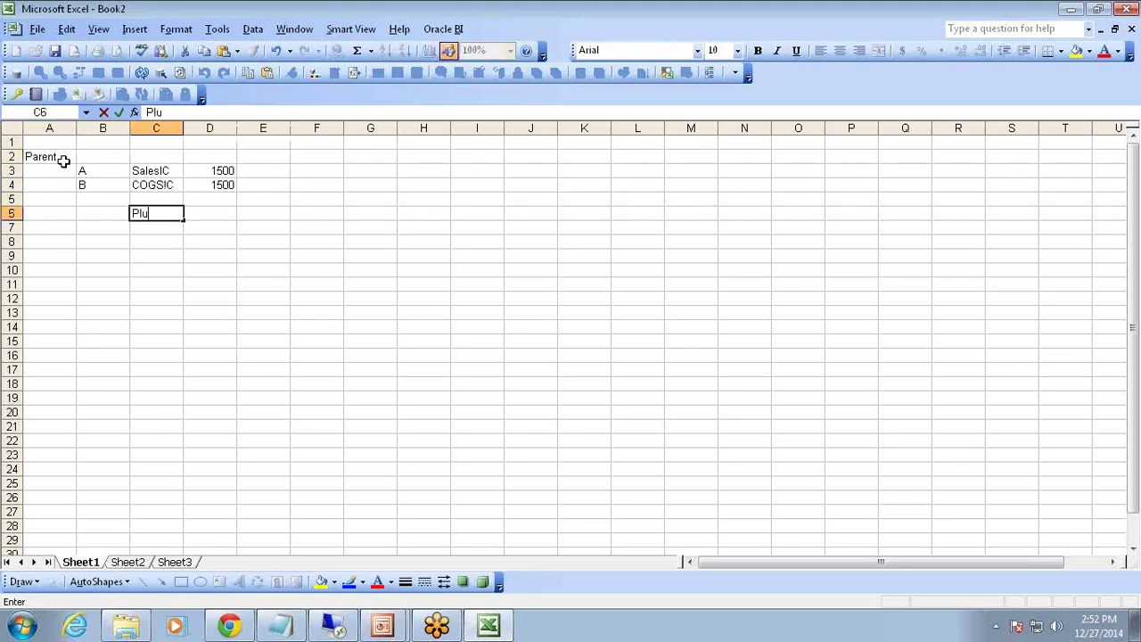
pyautogui.press('BackSpace')
pyautogui.write('Account')
pyautogui.press('Return')
# - Enter 1400 in cell E4 as an alternative COGSIC amount
pyautogui.press('Up')
pyautogui.press('Up')
pyautogui.press('Up')
pyautogui.press('Right')
pyautogui.press('Right')
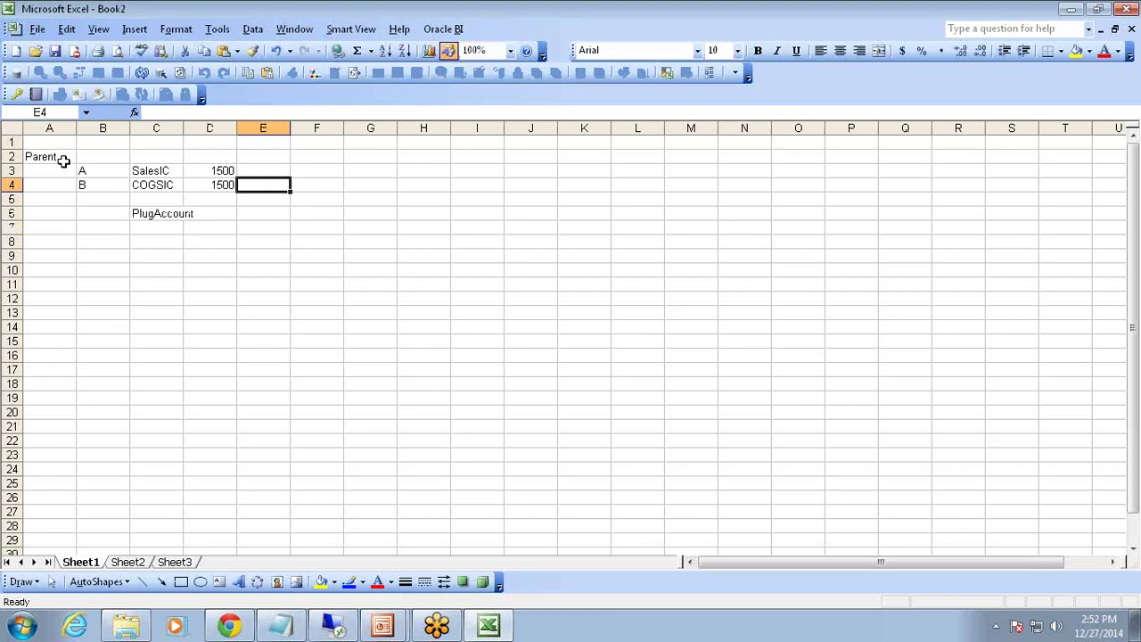
pyautogui.write('1400')
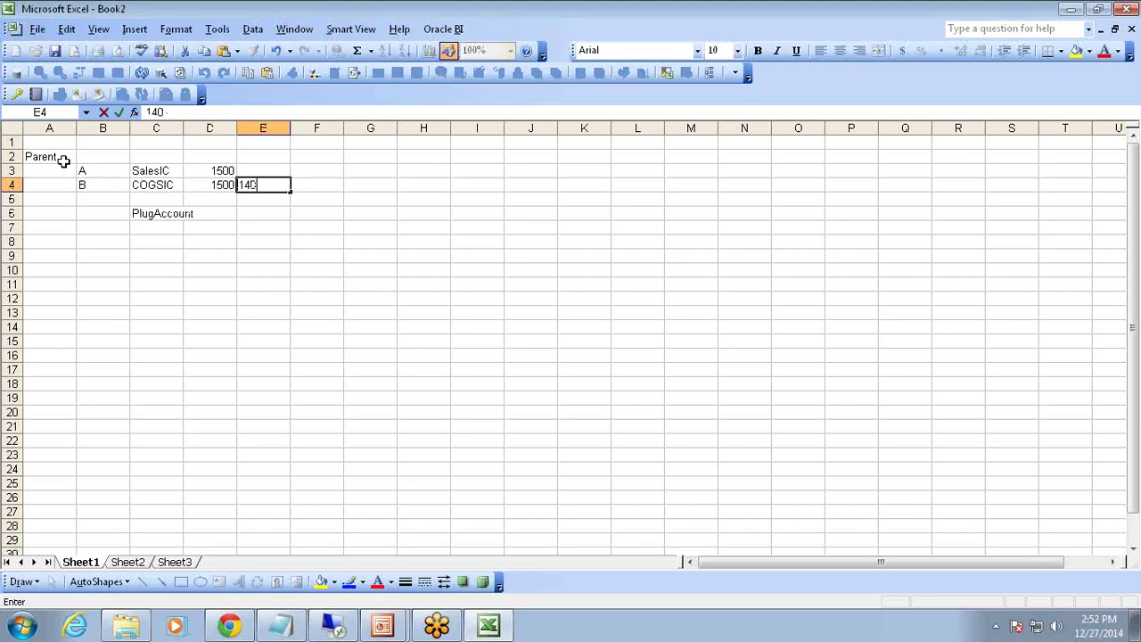
pyautogui.press('Return')
# - Autofit column C to its longest label and enter 100 in D6 for PlugAccount
pyautogui.press('Left')
pyautogui.press('Down')
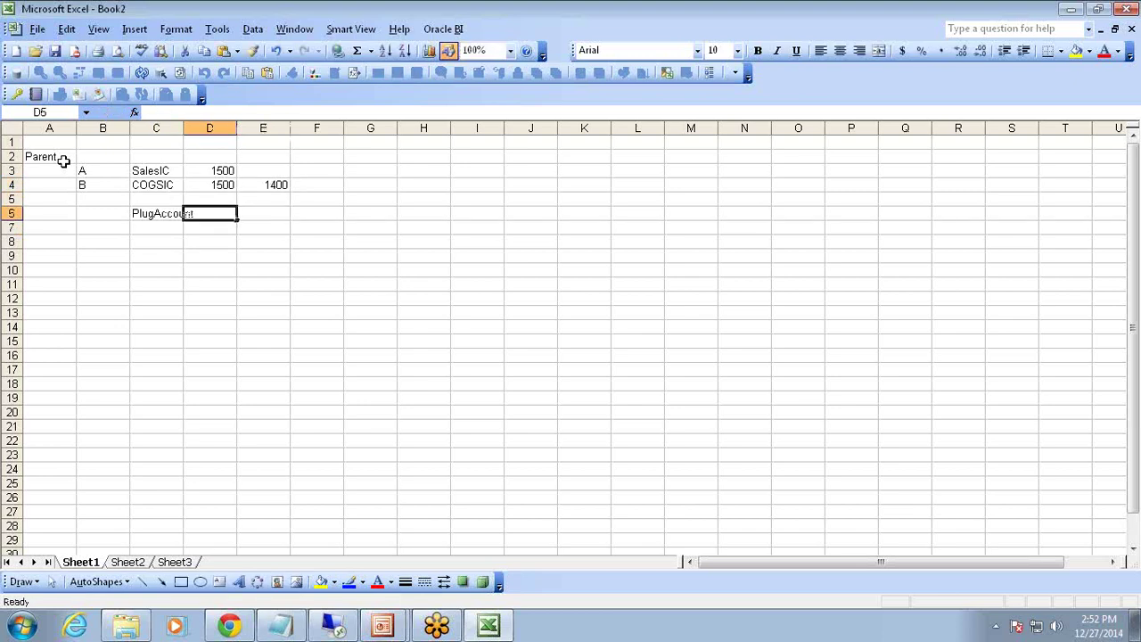
pyautogui.doubleClick(183, 127)
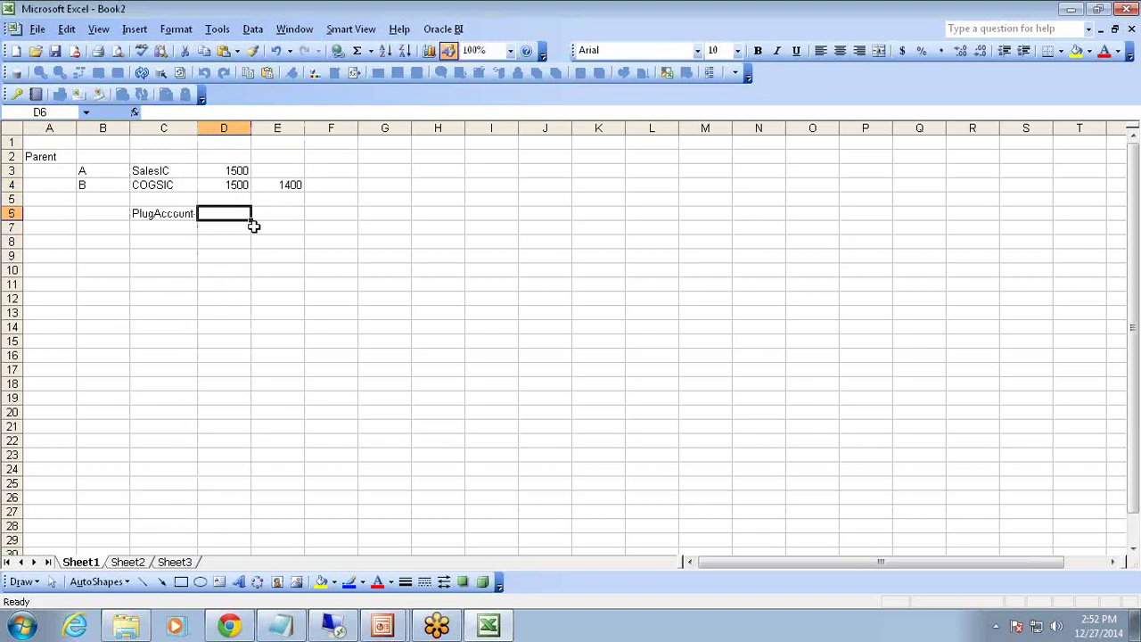
pyautogui.write('100')
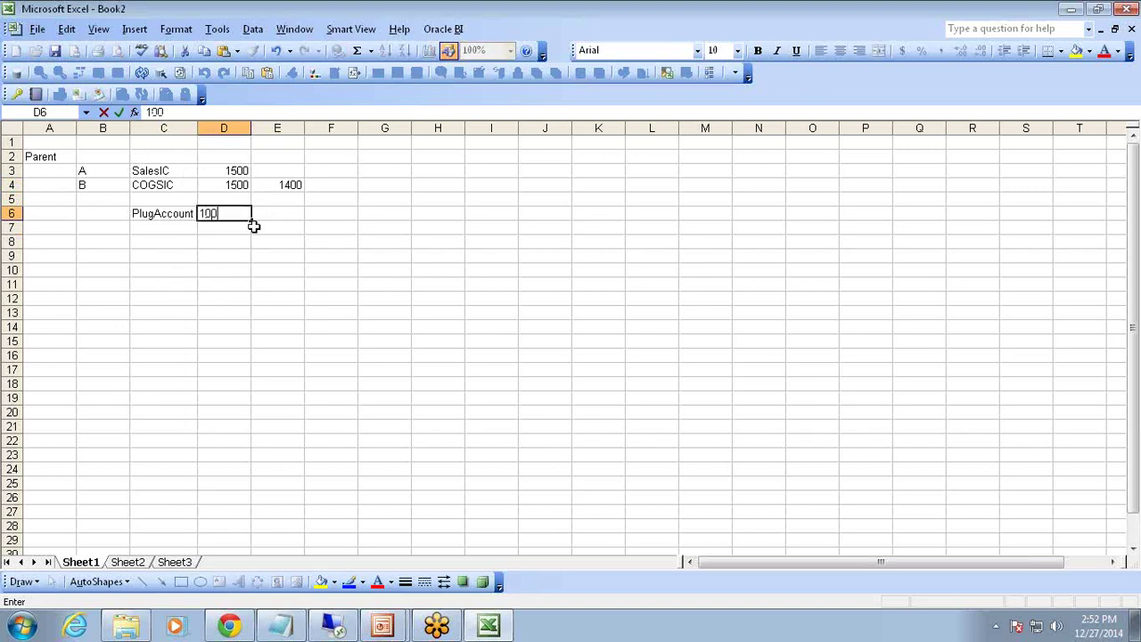
pyautogui.press('Return')
# - Add the heading Value in cell E1 and Elimination beneath it in E2
pyautogui.press('Up')
pyautogui.press('Up')
pyautogui.press('Up')
pyautogui.press('Up')
pyautogui.press('Up')
pyautogui.press('Right')
pyautogui.press('Up')
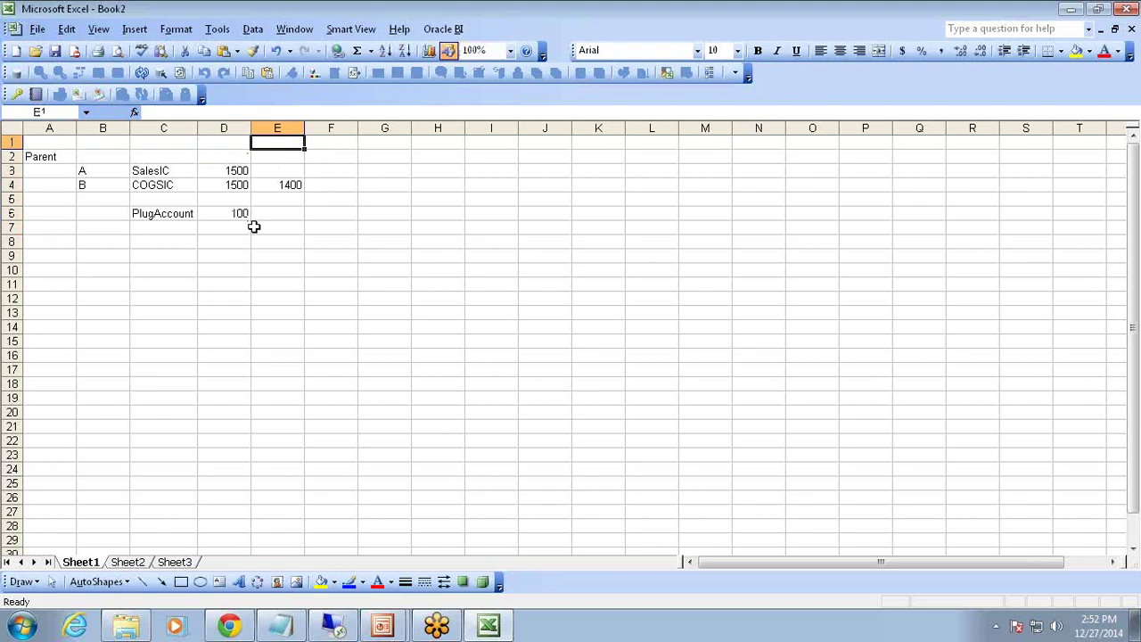
pyautogui.write('Value')
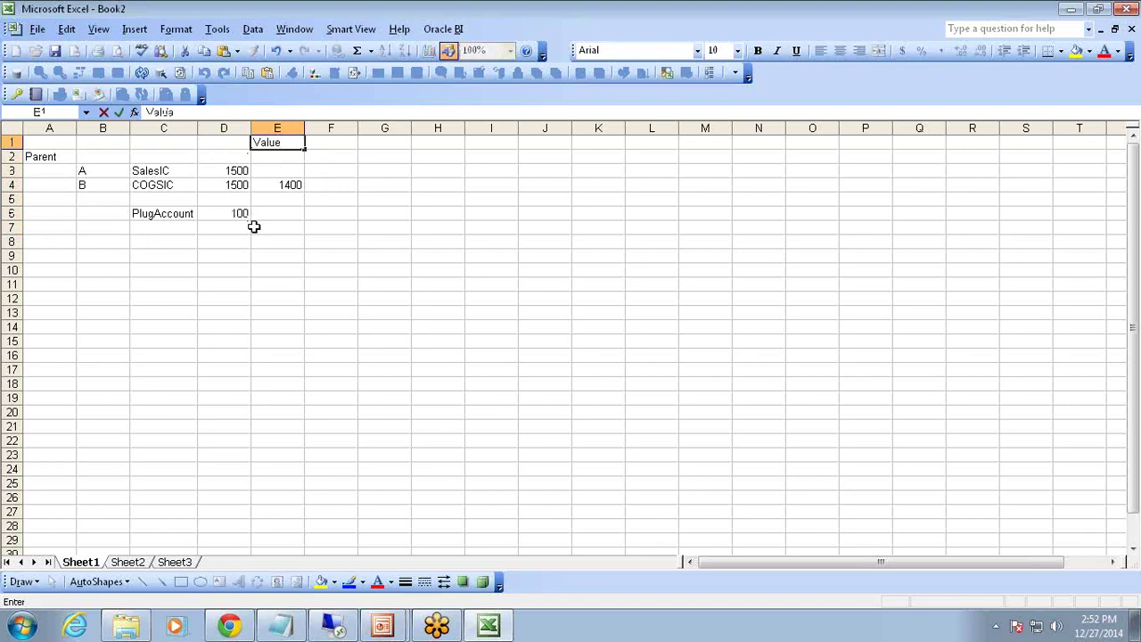
pyautogui.press('Return')
pyautogui.write('Eli')
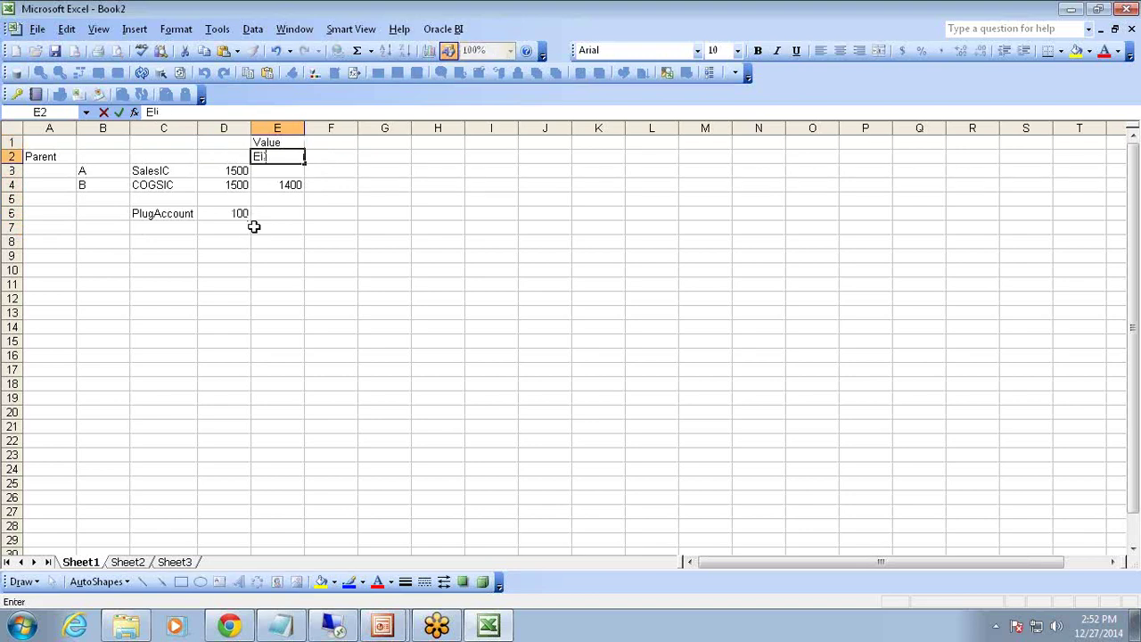
pyautogui.write('mination')
pyautogui.press('Return')
# - Clear the alternative COGSIC amount from cell E4
pyautogui.press('Down')
pyautogui.press('Delete')
pyautogui.press('Up')
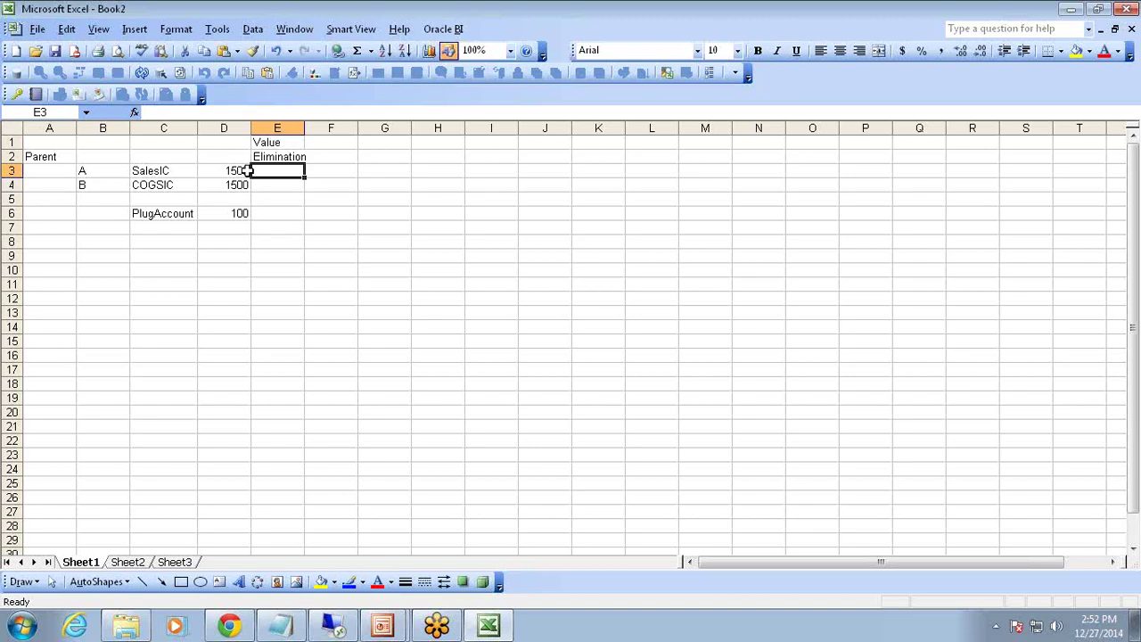
# - Enter -1500 in cell E3 as the elimination value for SalesIC
pyautogui.click(149, 168)
pyautogui.click(291, 168)
pyautogui.click(298, 141)
pyautogui.click(301, 173)
pyautogui.write('-15')
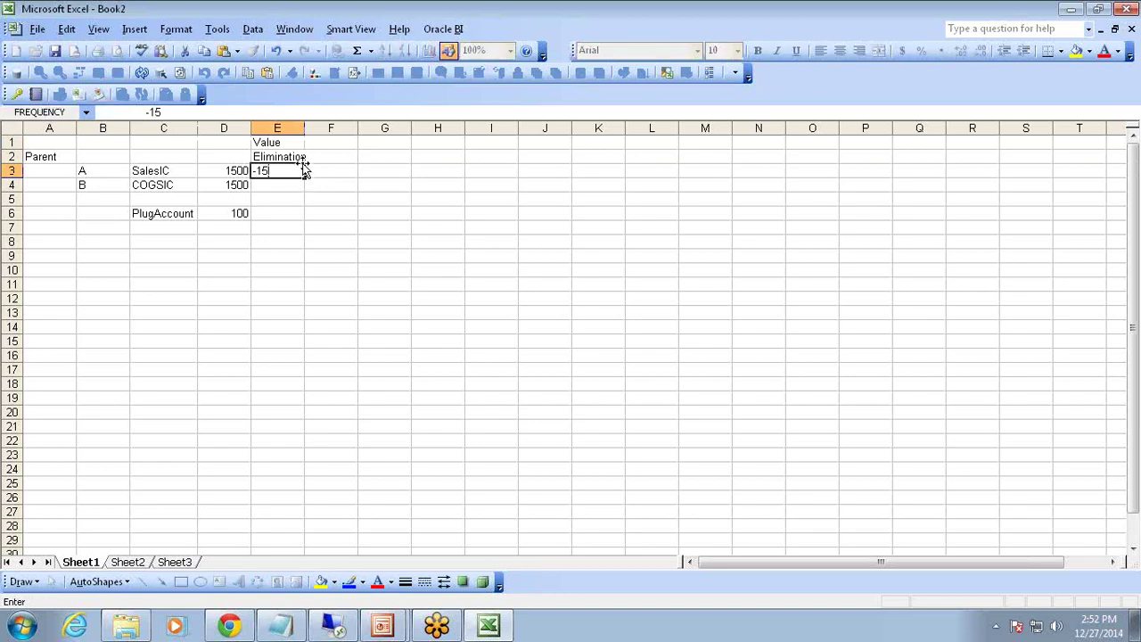
pyautogui.write('00')
pyautogui.press('Return')
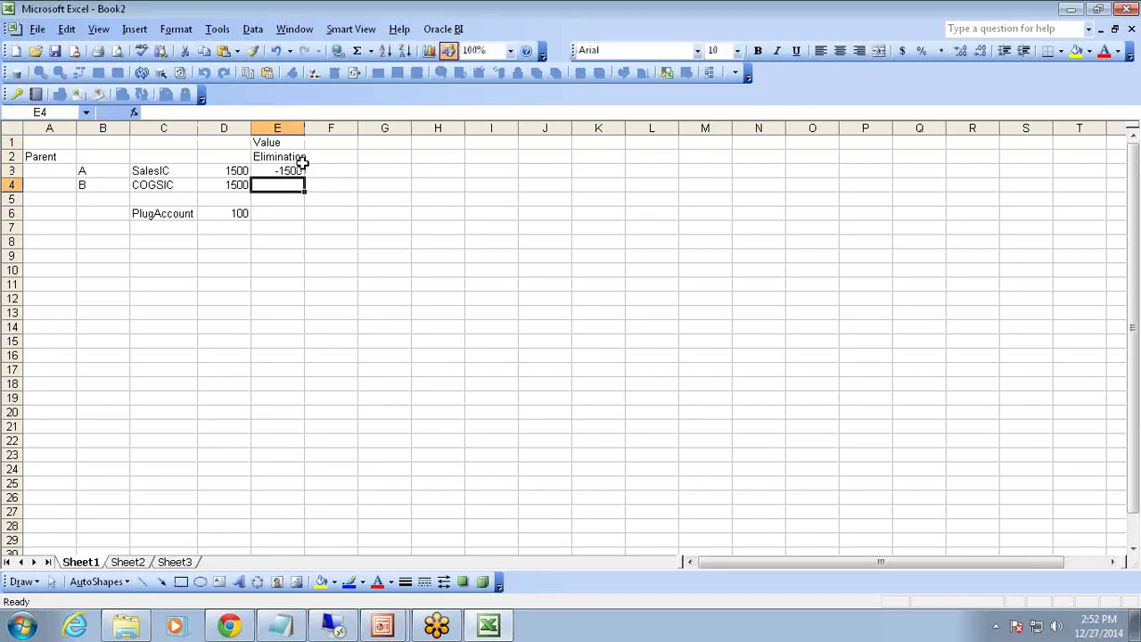
# - Change the COGSIC amount in D4 to 1400 and enter -1400 as its elimination in E4
pyautogui.press('Left')
pyautogui.write('1400')
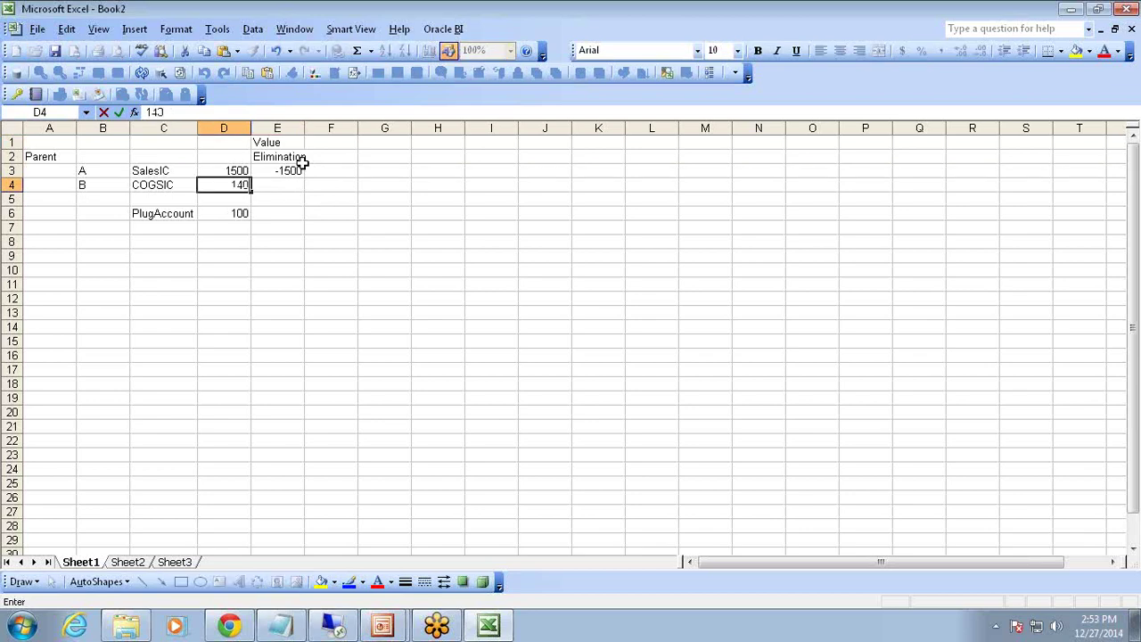
pyautogui.press('Return')
pyautogui.press('Up')
pyautogui.press('Right')
pyautogui.write('-1')
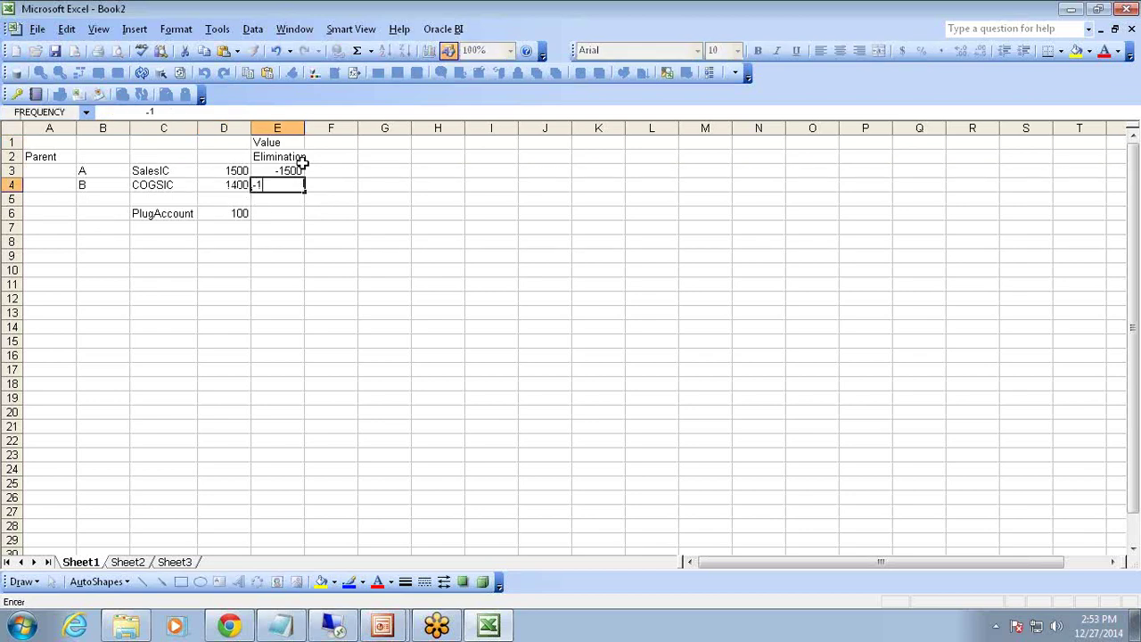
pyautogui.write('400')
pyautogui.press('Return')
# - Compare the SalesIC and COGSIC amounts of entities A and B with their elimination entries
pyautogui.press('Up')
pyautogui.press('Up')
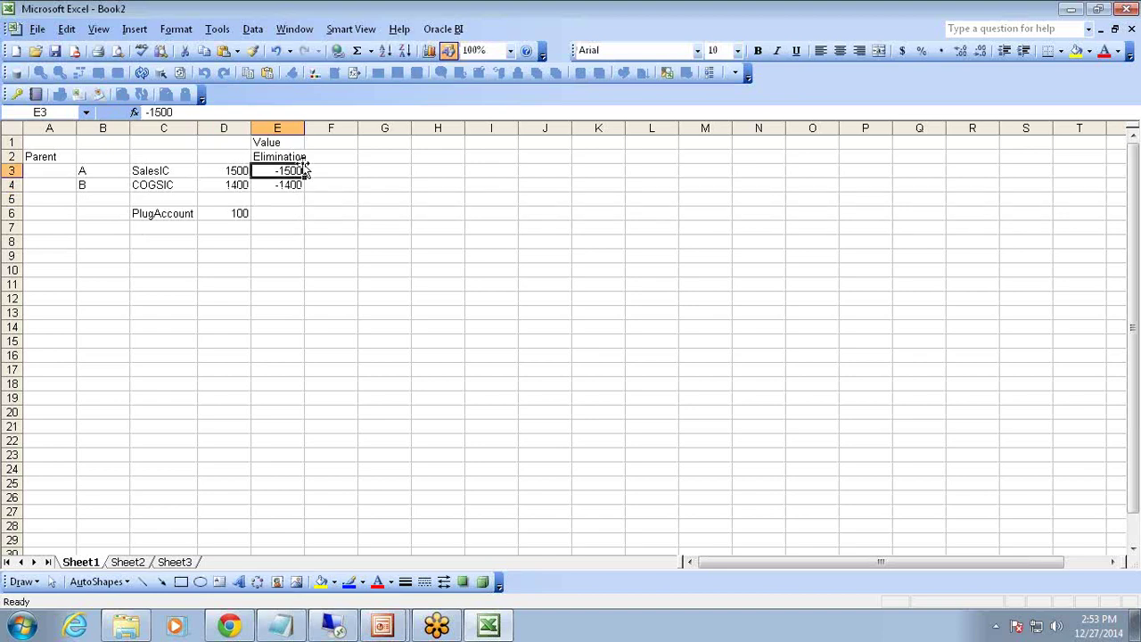
pyautogui.press('Left')
pyautogui.press('Left')
pyautogui.press('Right')
pyautogui.press('Right')
pyautogui.press('Left')
pyautogui.press('Left')
pyautogui.press('Left')
pyautogui.press('Up')
pyautogui.press('Left')
pyautogui.press('Down')
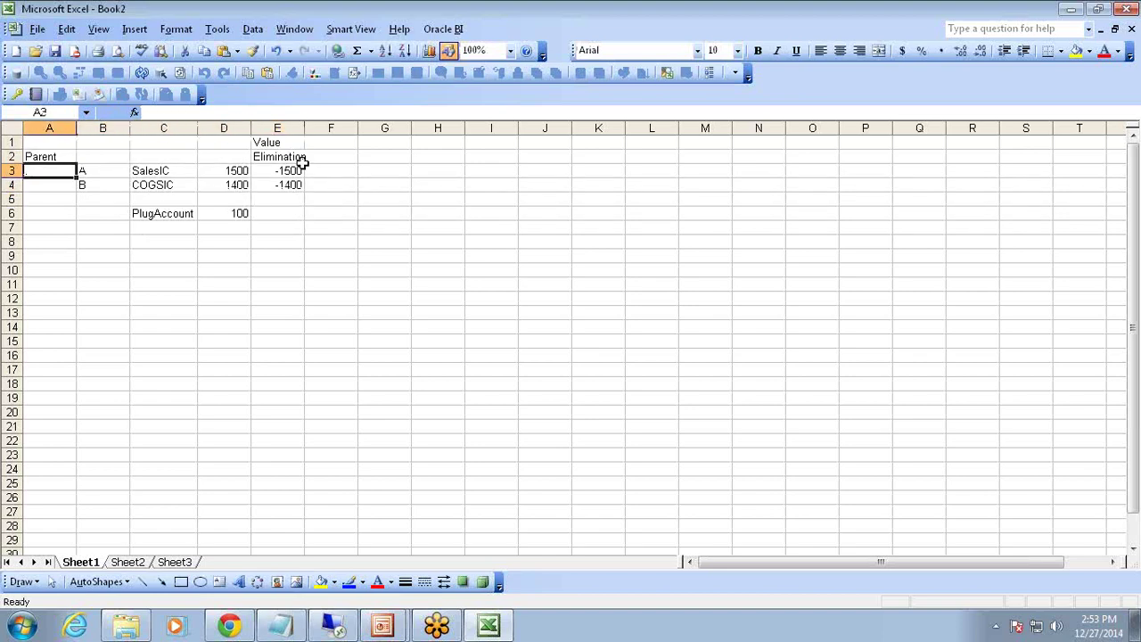
pyautogui.press('Down')
pyautogui.press('Right')
pyautogui.press('Right')
pyautogui.press('Right')
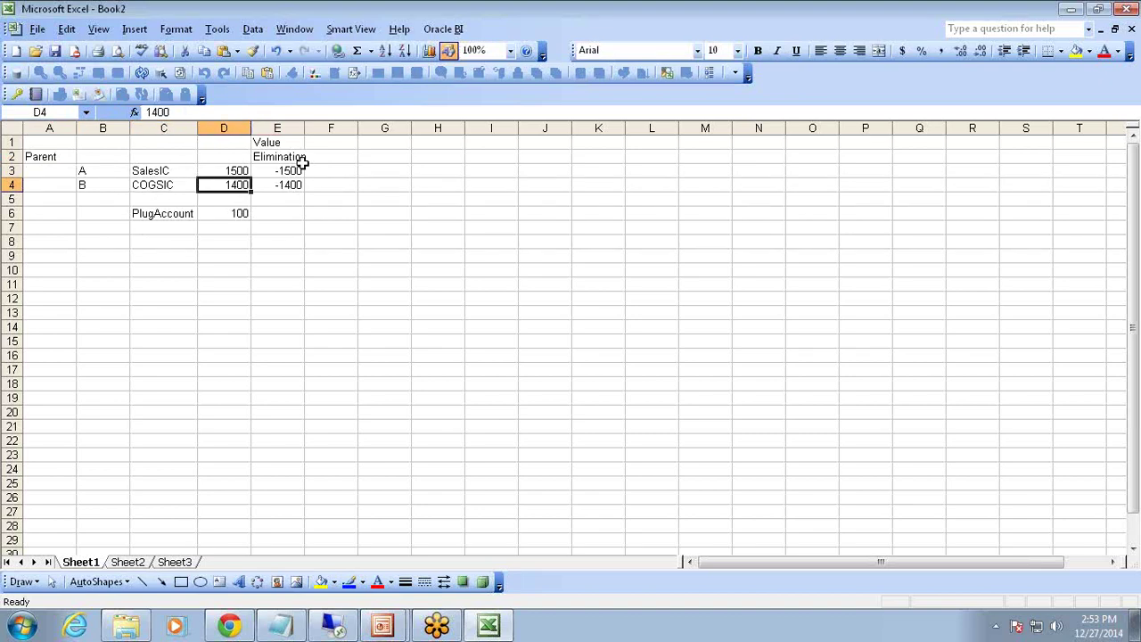
# - Review the parent, the entity rows with their elimination values, and the PlugAccount amount in the sheet
pyautogui.press('Right')
pyautogui.press('Up')
pyautogui.press('Up')
pyautogui.press('Left')
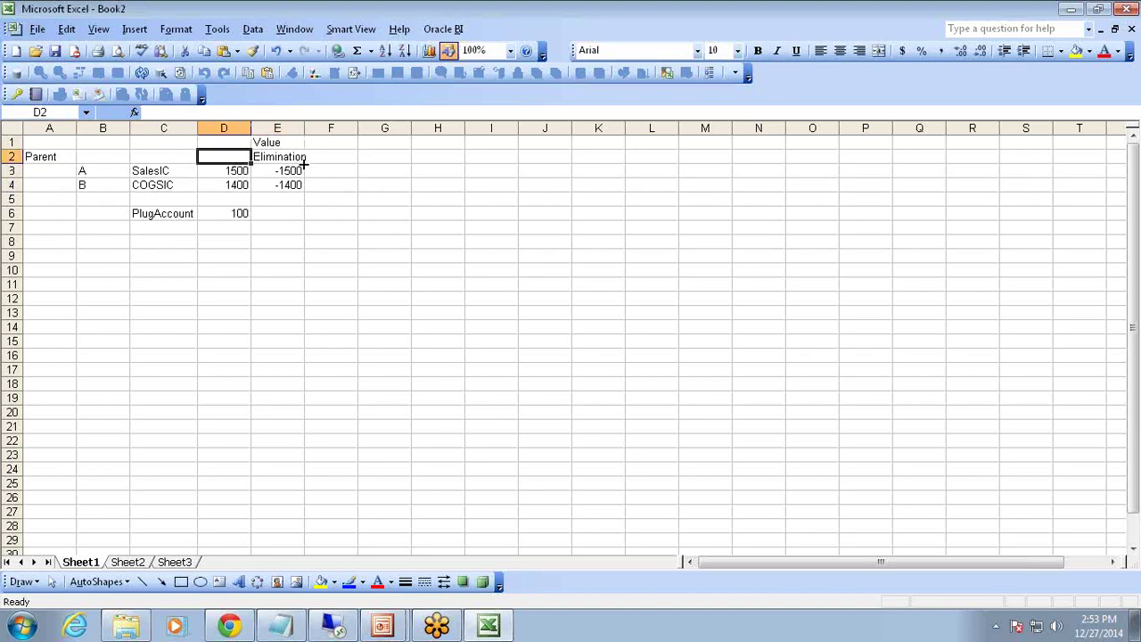
pyautogui.press('Left')
pyautogui.press('Left')
pyautogui.press('Down')
pyautogui.press('Down')
pyautogui.press('Down')
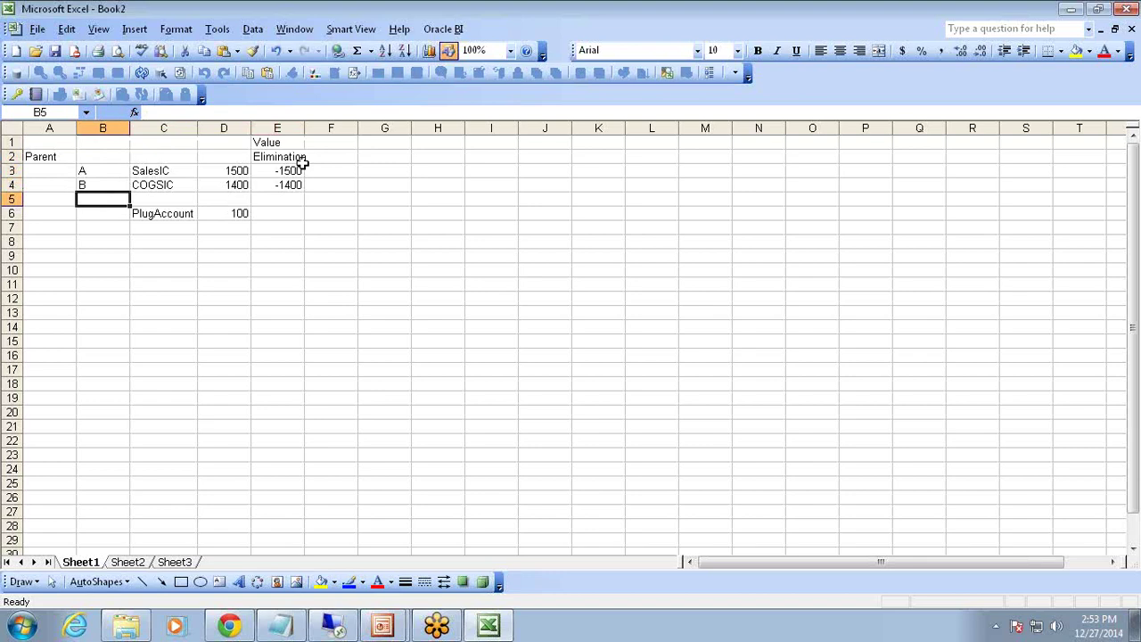
pyautogui.press('Right')
pyautogui.press('Down')
pyautogui.press('Right')
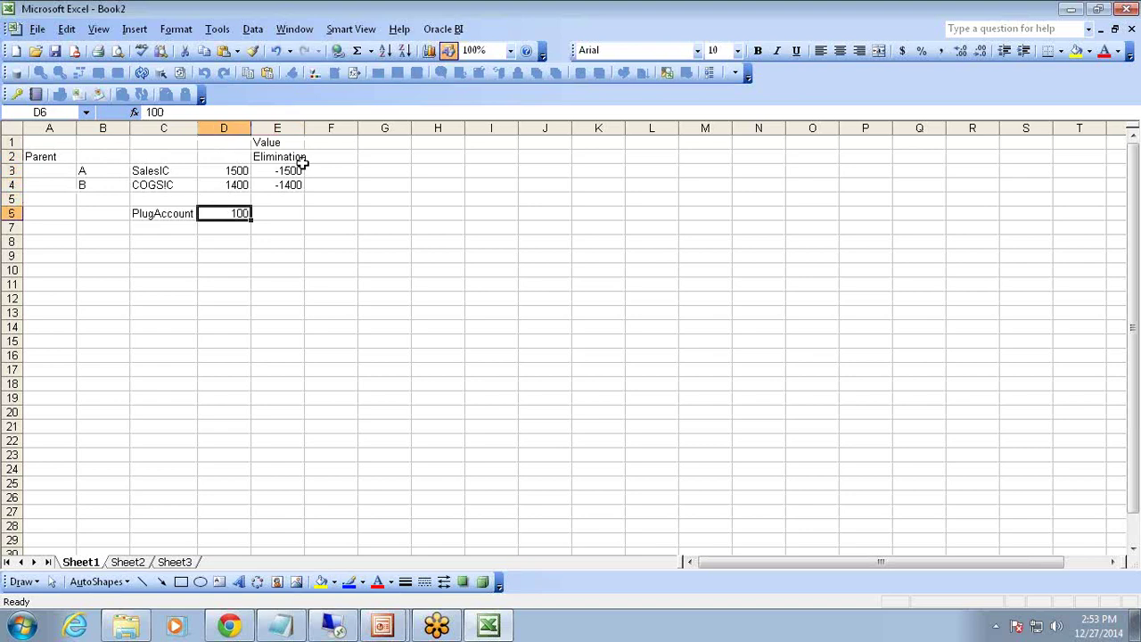
# - Switch to the bisp-server remote desktop, close the open Financial Management client and start it again from the Oracle EPM System programs
pyautogui.moveTo(346, 595)
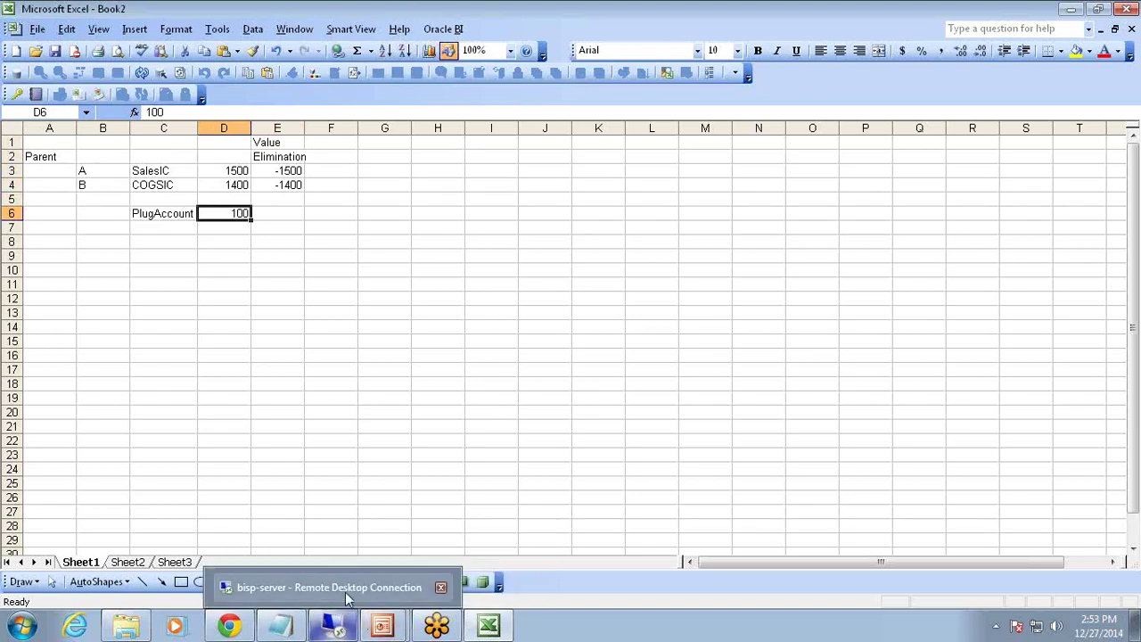
pyautogui.click(346, 617)
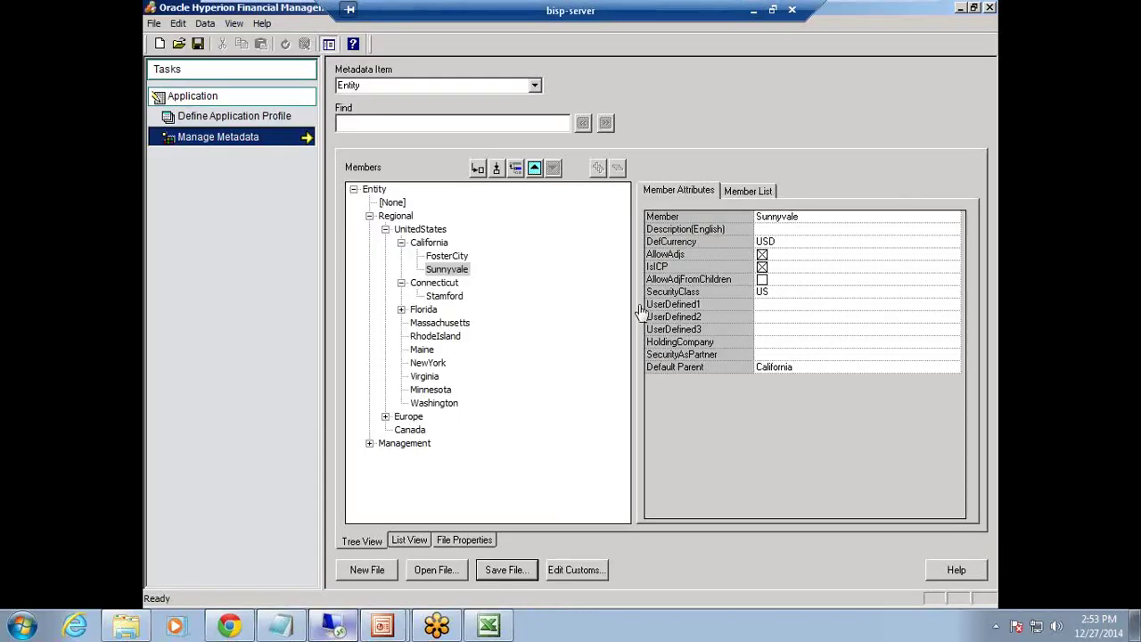
pyautogui.click(989, 8)
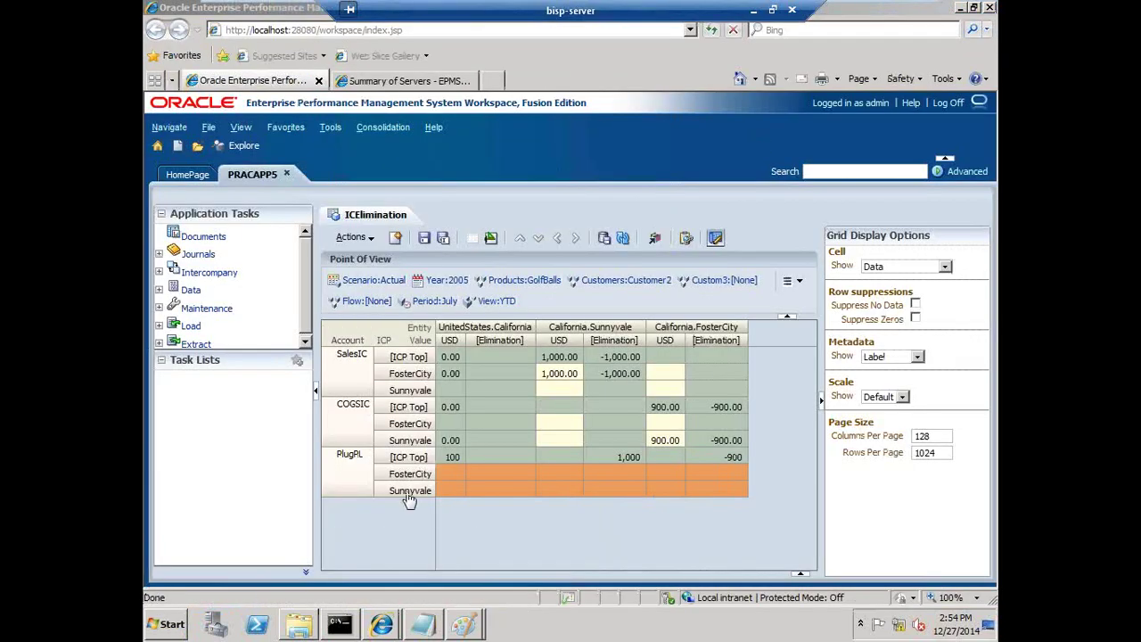
pyautogui.click(165, 629)
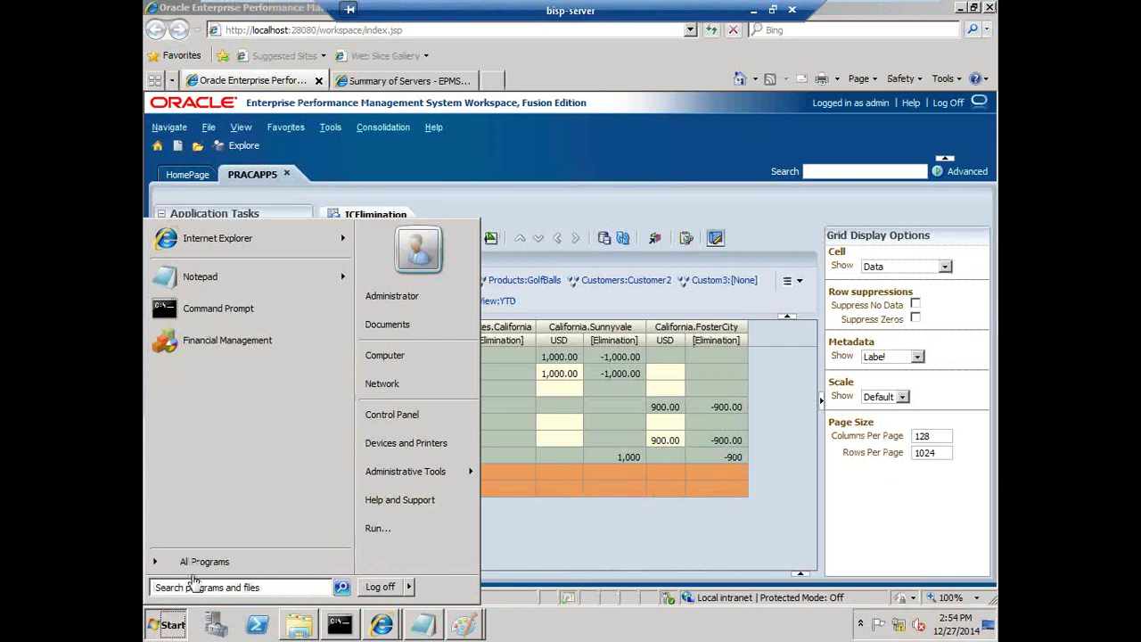
pyautogui.click(189, 562)
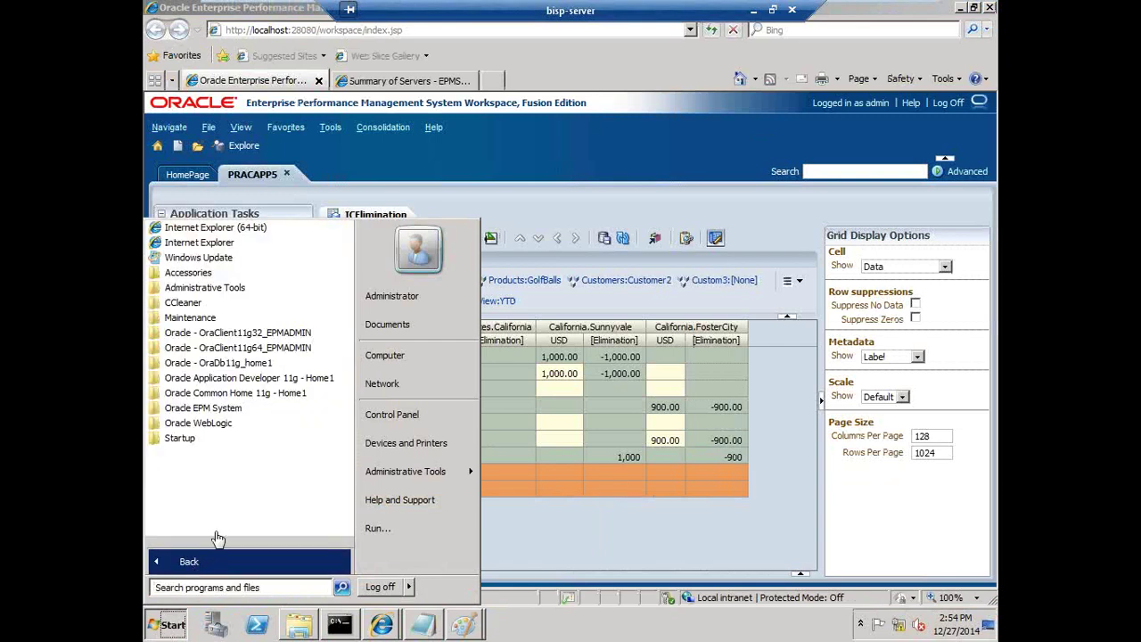
pyautogui.click(226, 413)
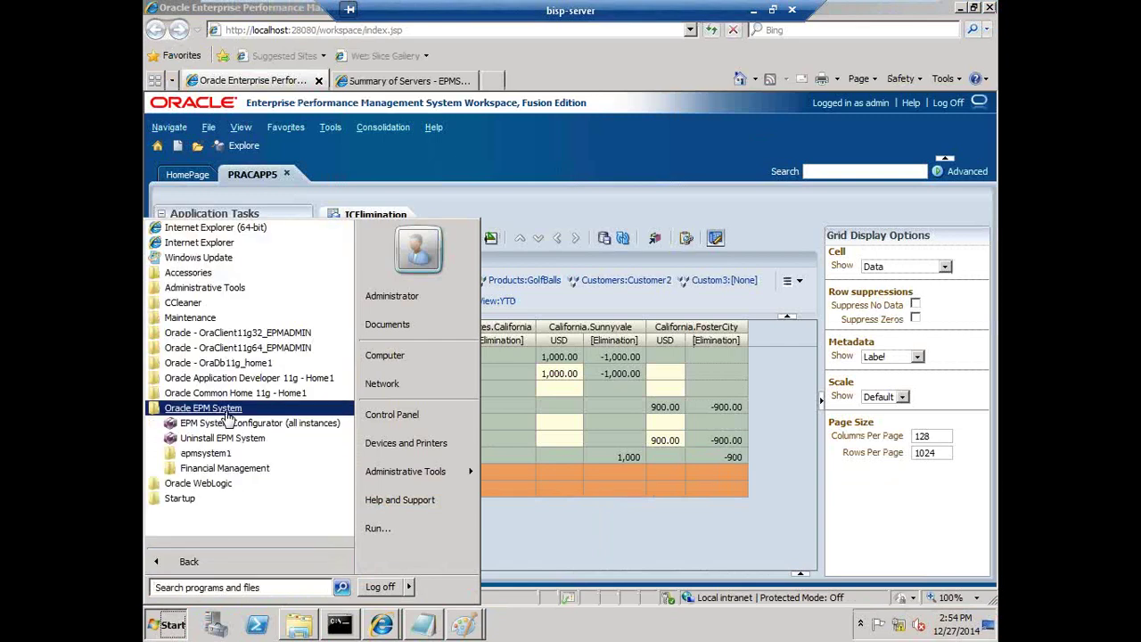
pyautogui.click(223, 469)
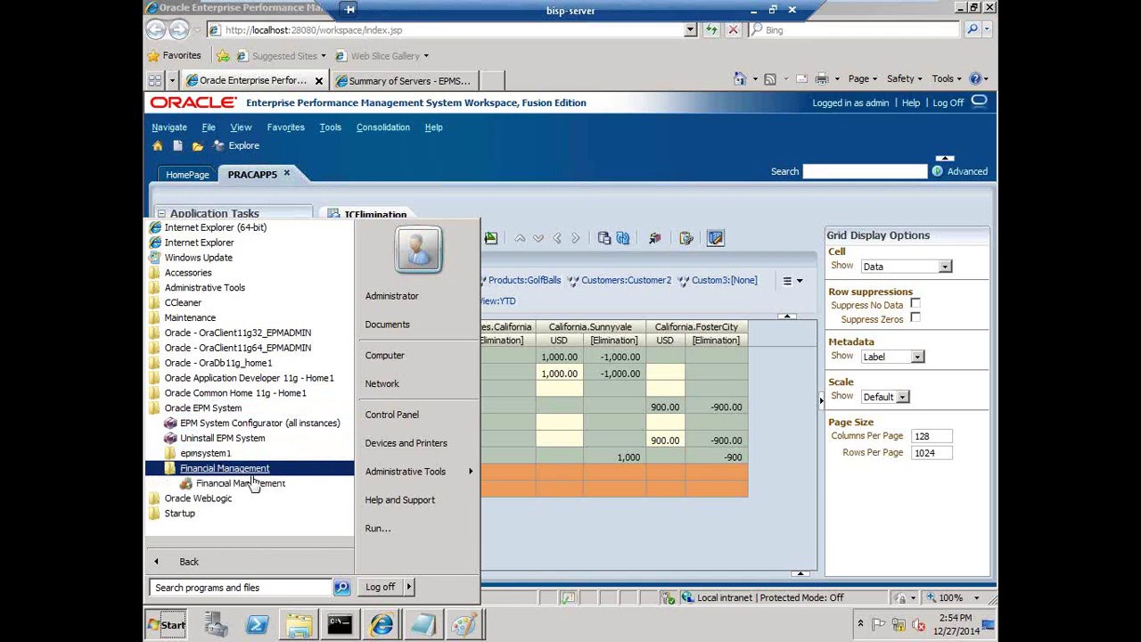
pyautogui.click(230, 484)
# - Switch to Notepad and delete the existing note about setting ISICP = Y
pyautogui.click(424, 624)
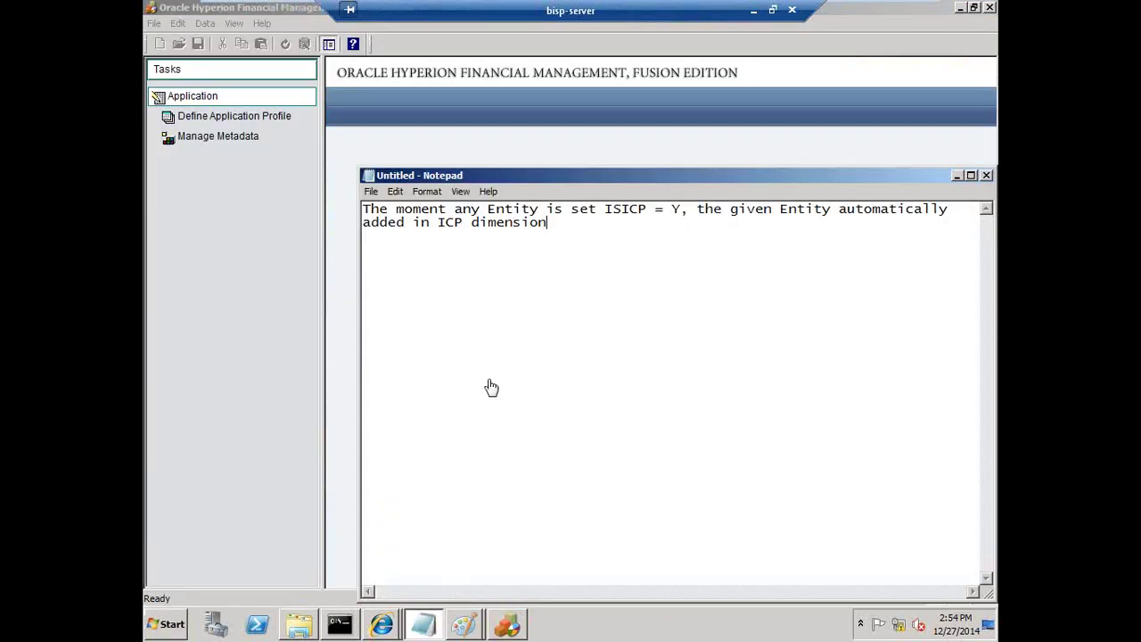
pyautogui.moveTo(551, 224); pyautogui.dragTo(309, 200)
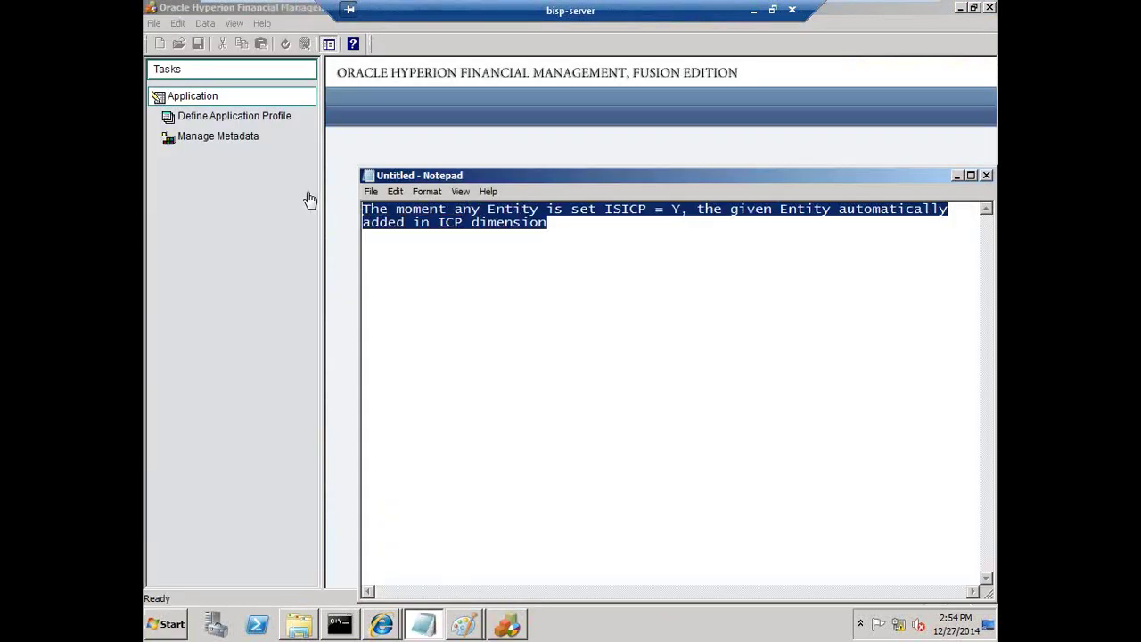
pyautogui.press('Delete')
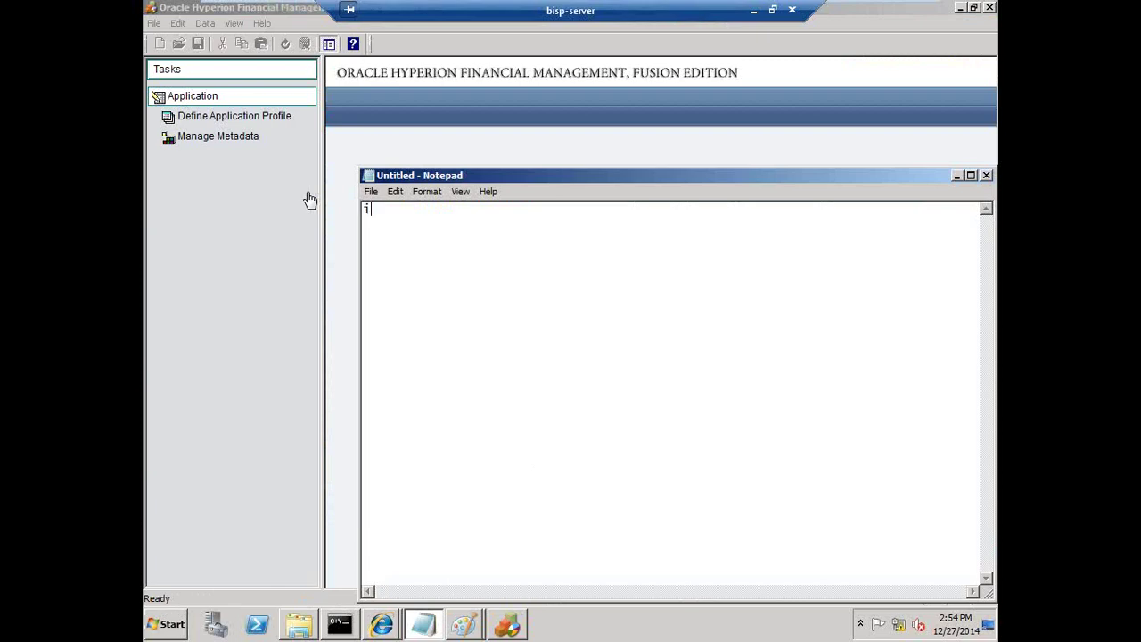
# - Write the note line "-Identify the entities participating in IC Transaction"
pyautogui.write('-Identify the ')
pyautogui.write('entities pa')
pyautogui.write('rti')
pyautogui.write('cipatingh')
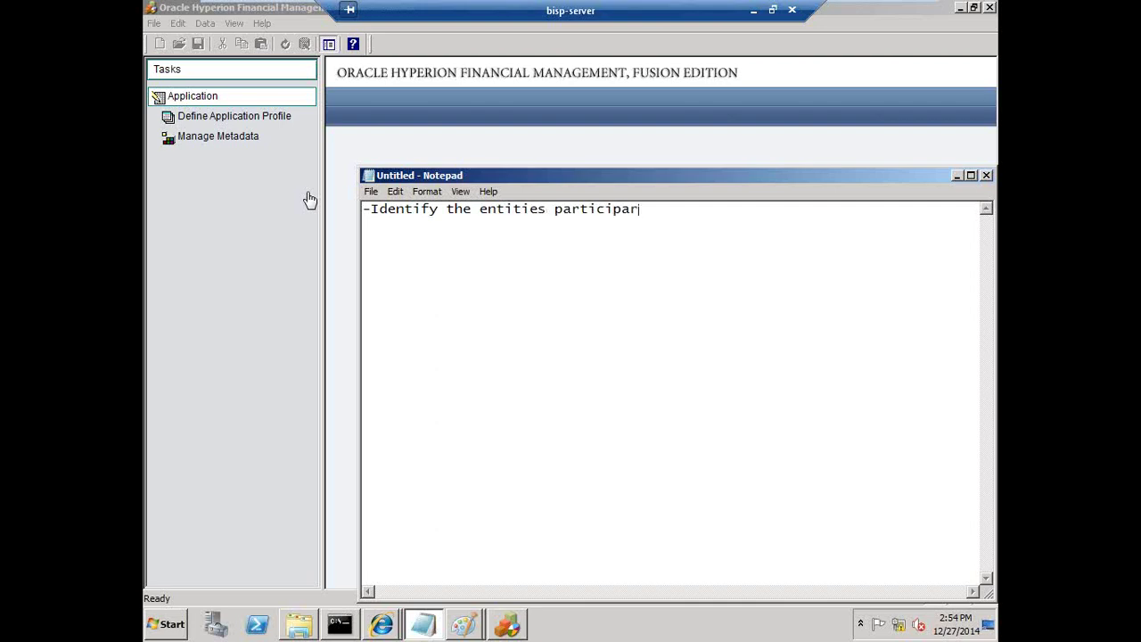
pyautogui.press('BackSpace')
pyautogui.press('BackSpace')
pyautogui.write('h')
pyautogui.press('BackSpace')
pyautogui.write('ing in IC Transaction ')
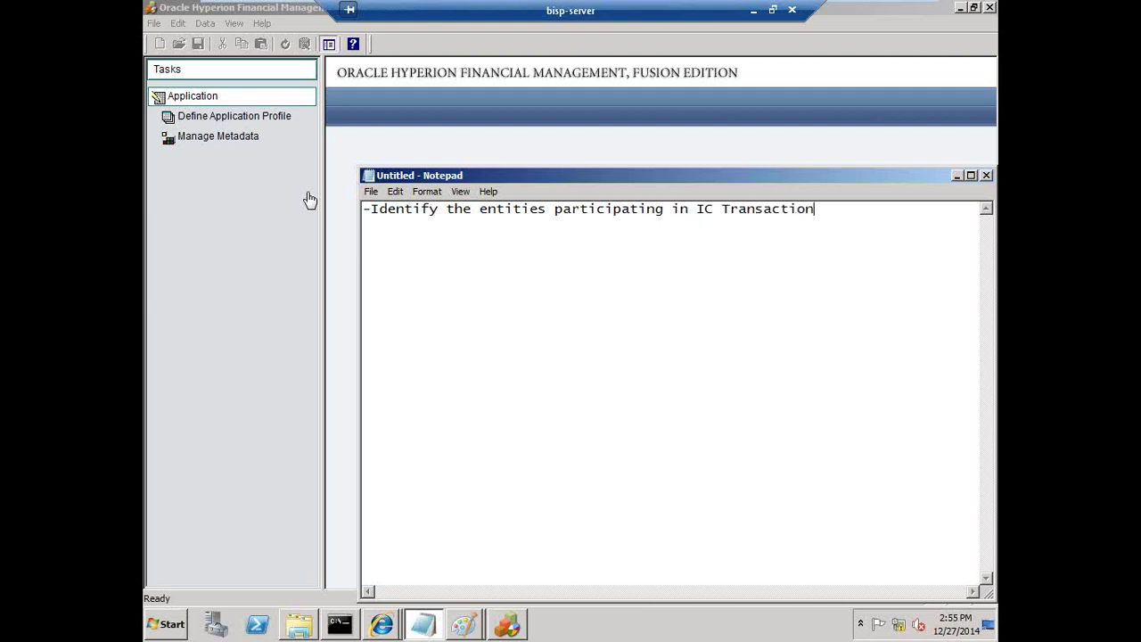
# - Add a second note line reading "-Identify the accounts participating in IC Transaction", reusing the wording of the first line
pyautogui.write('-Identify the ac')
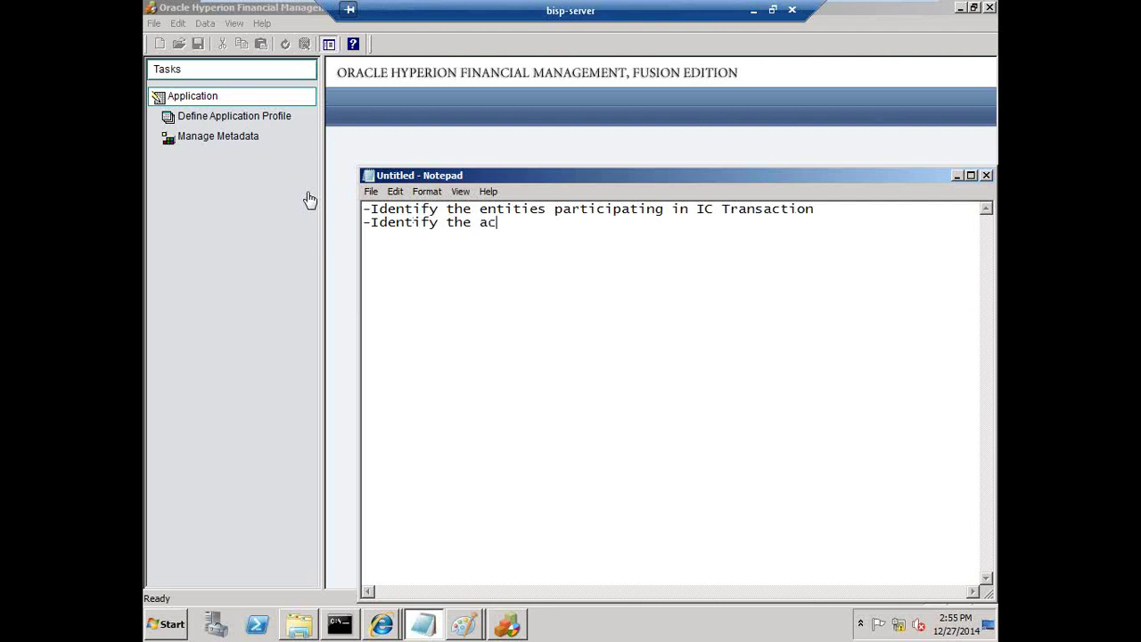
pyautogui.write('counts')
pyautogui.hotkey('shift', 'End')
pyautogui.hotkey('ctrl', 'c')
pyautogui.press('Down')
pyautogui.hotkey('ctrl', 'v')
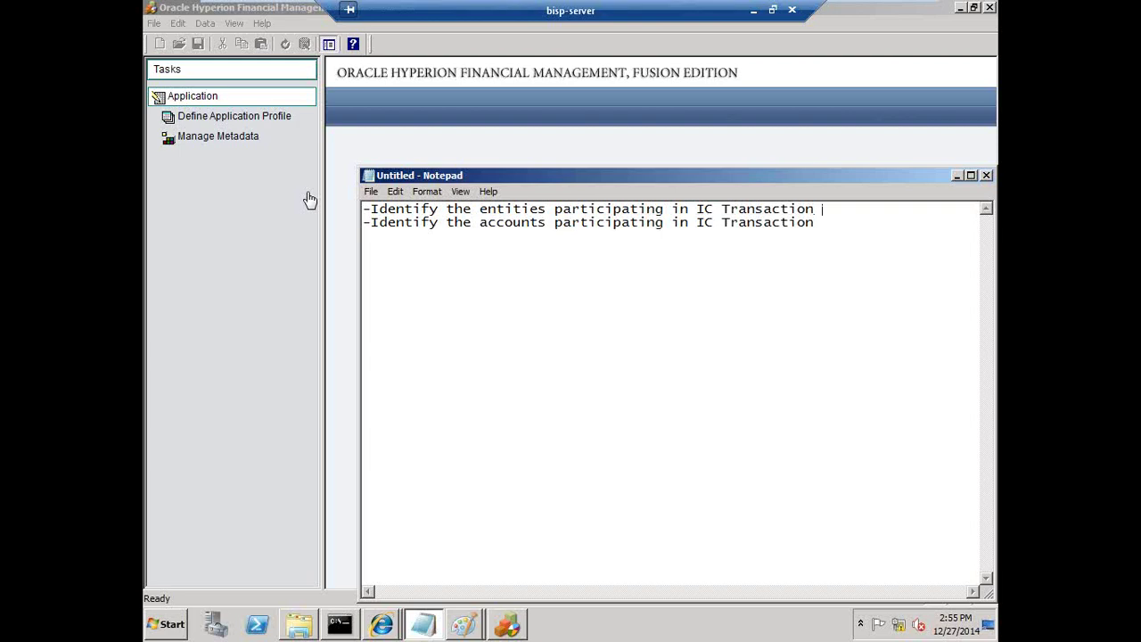
# - Append ":ISICP" to the entities line and a colon to the accounts line
pyautogui.write(':ICISP')
pyautogui.press('BackSpace')
pyautogui.press('BackSpace')
pyautogui.press('BackSpace')
pyautogui.press('BackSpace')
pyautogui.write('SICP:')
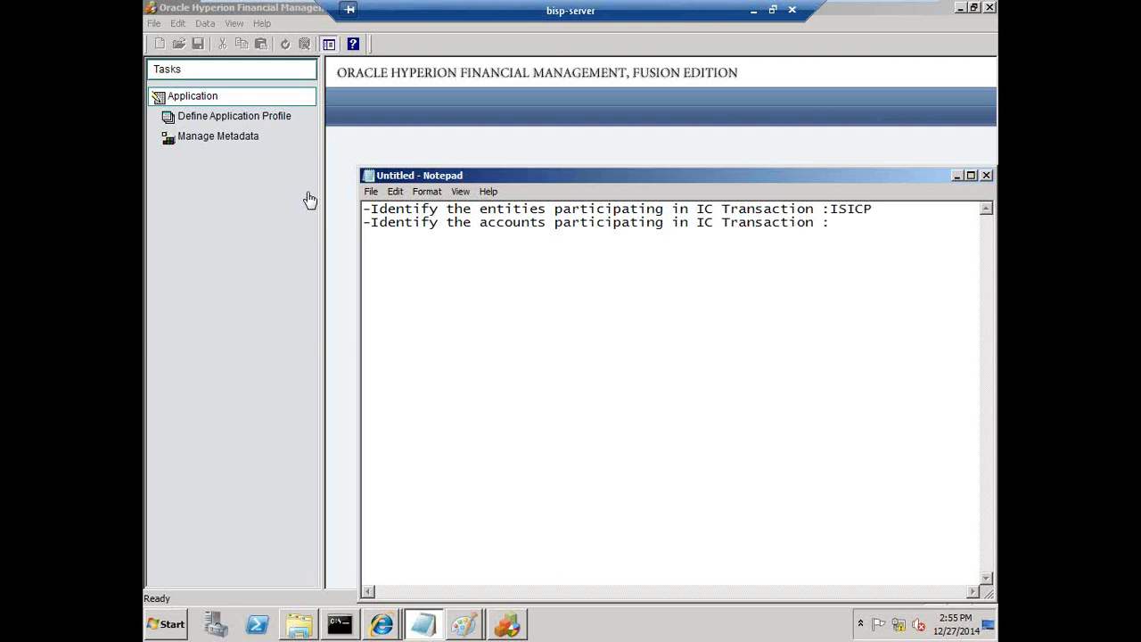
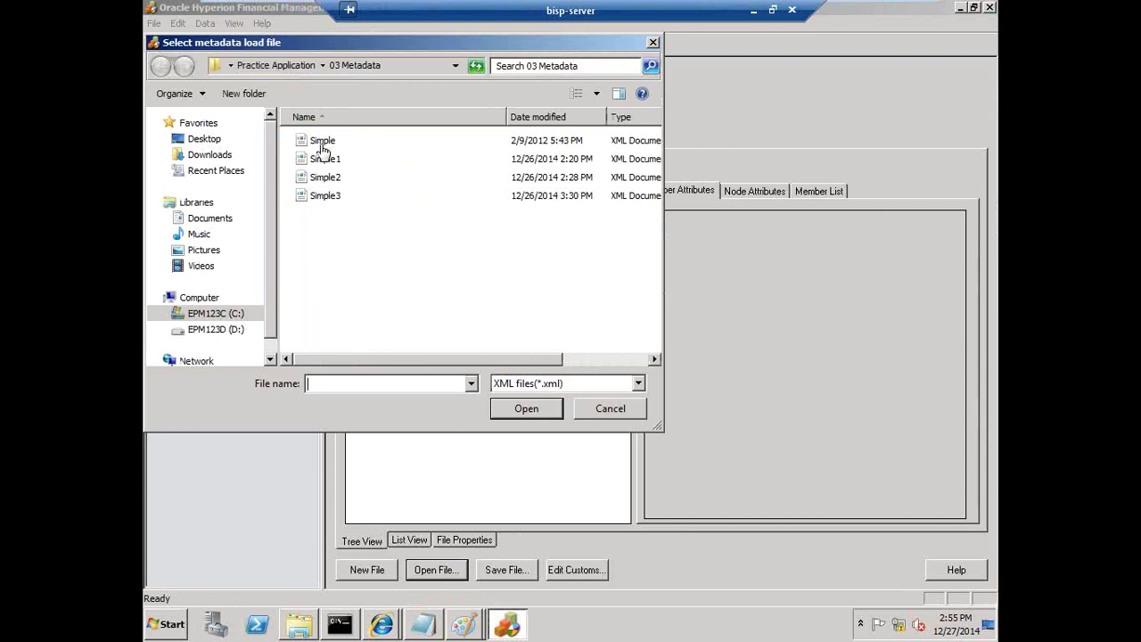
# - Open the metadata file Simple from C:\HFM Working\Practice Application\03 Metadata
pyautogui.click(205, 317)
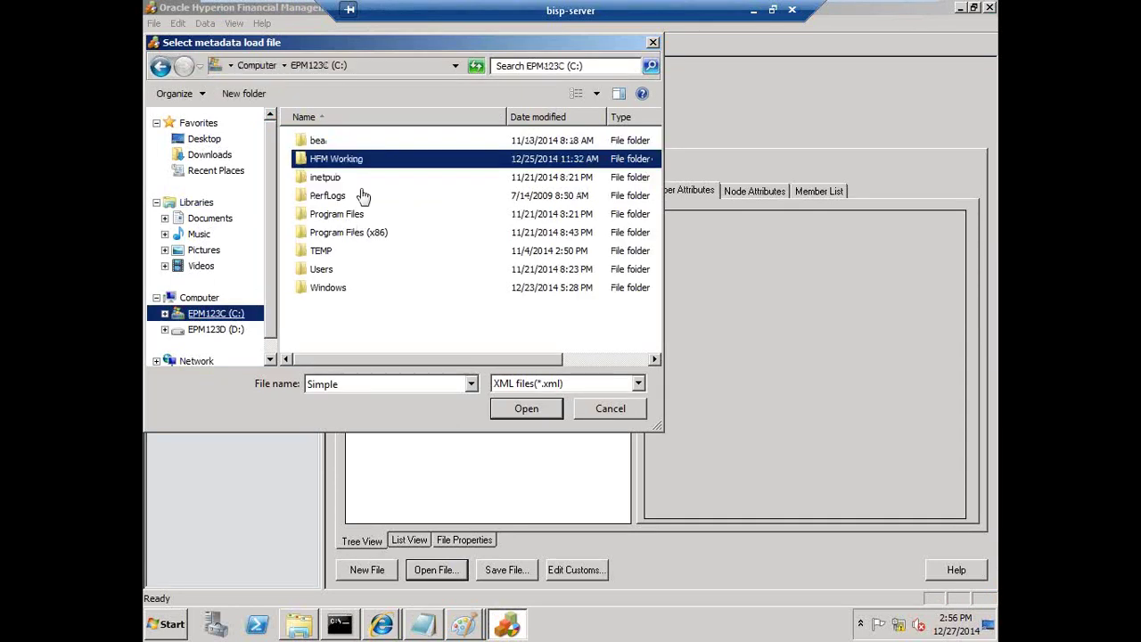
pyautogui.doubleClick(326, 161)
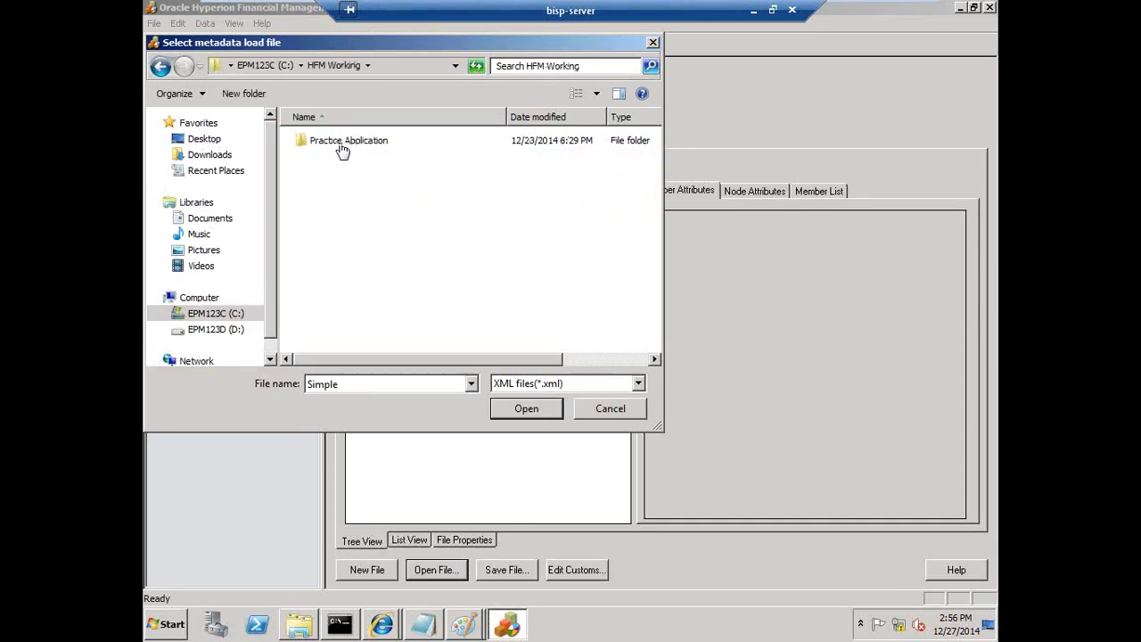
pyautogui.doubleClick(332, 143)
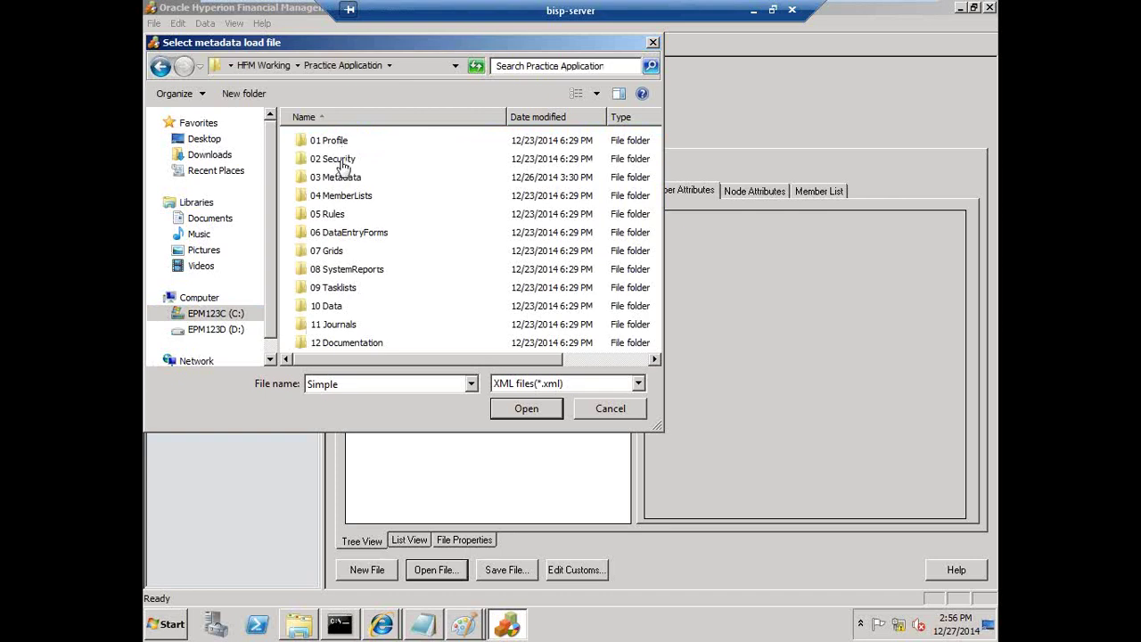
pyautogui.doubleClick(340, 181)
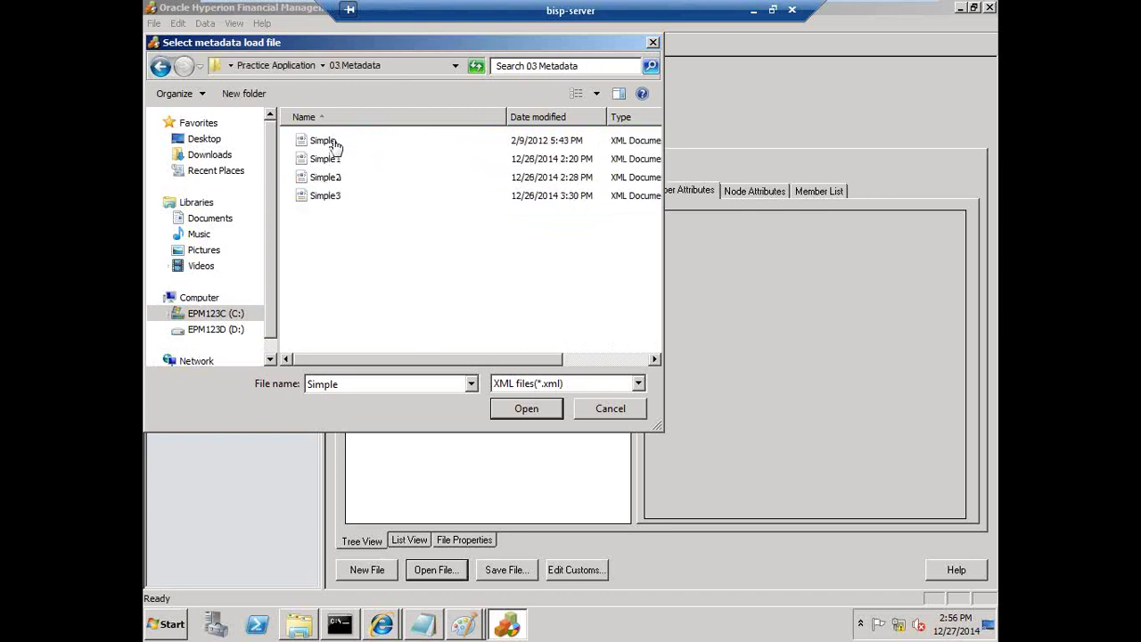
pyautogui.click(334, 144)
pyautogui.click(522, 408)
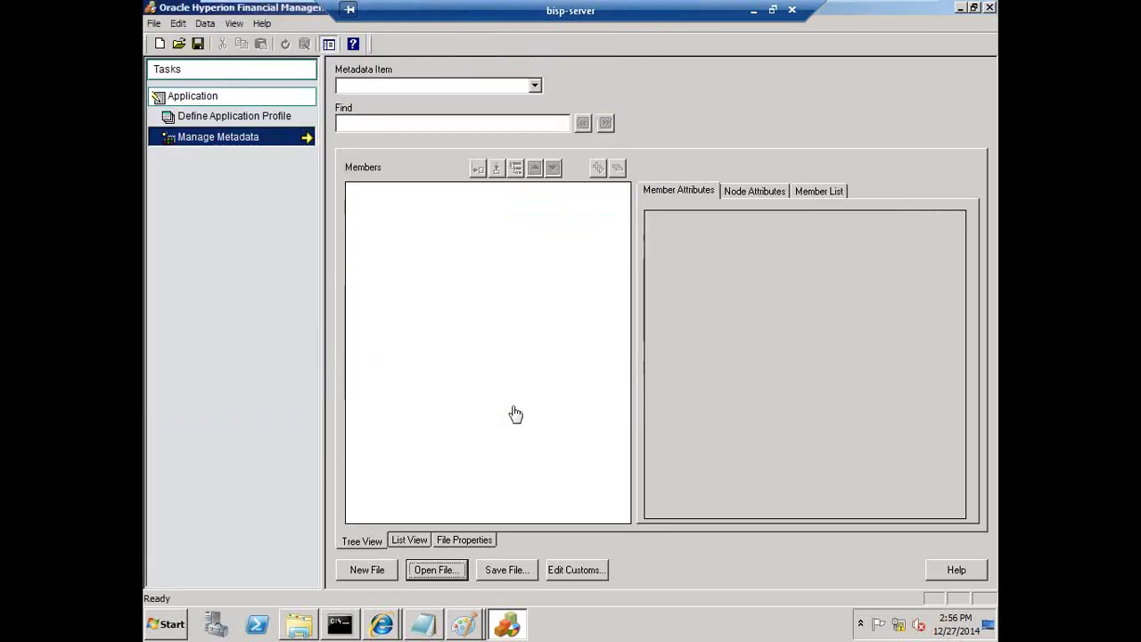
# - Show the Entity metadata and expand Regional, UnitedStates and California to view California's attributes
pyautogui.click(534, 85)
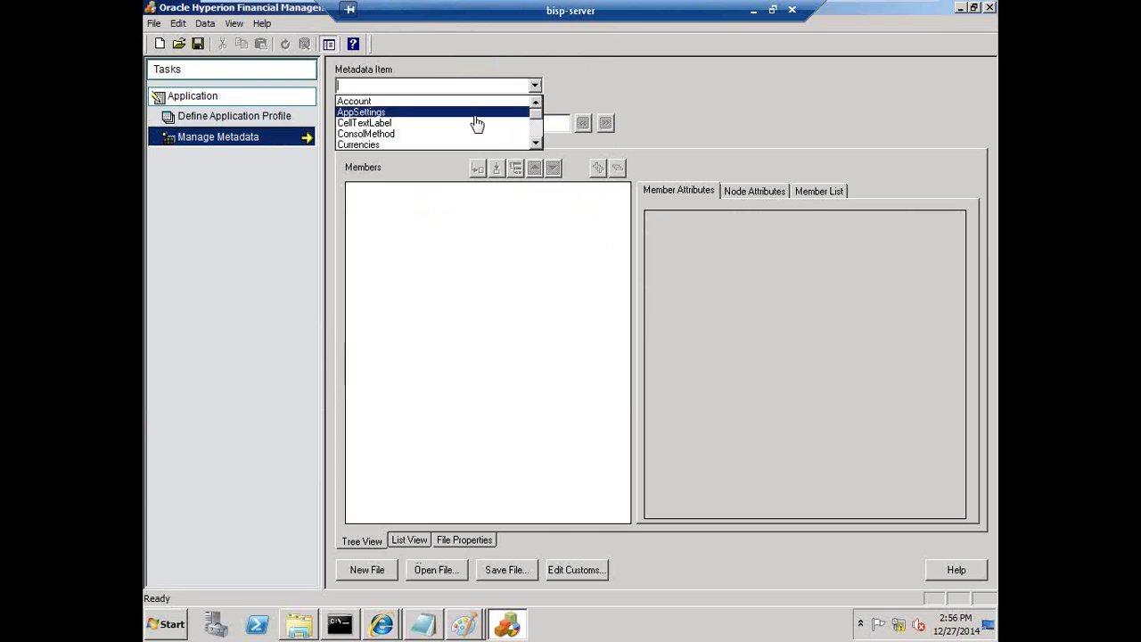
pyautogui.scroll(-2, 464, 125)
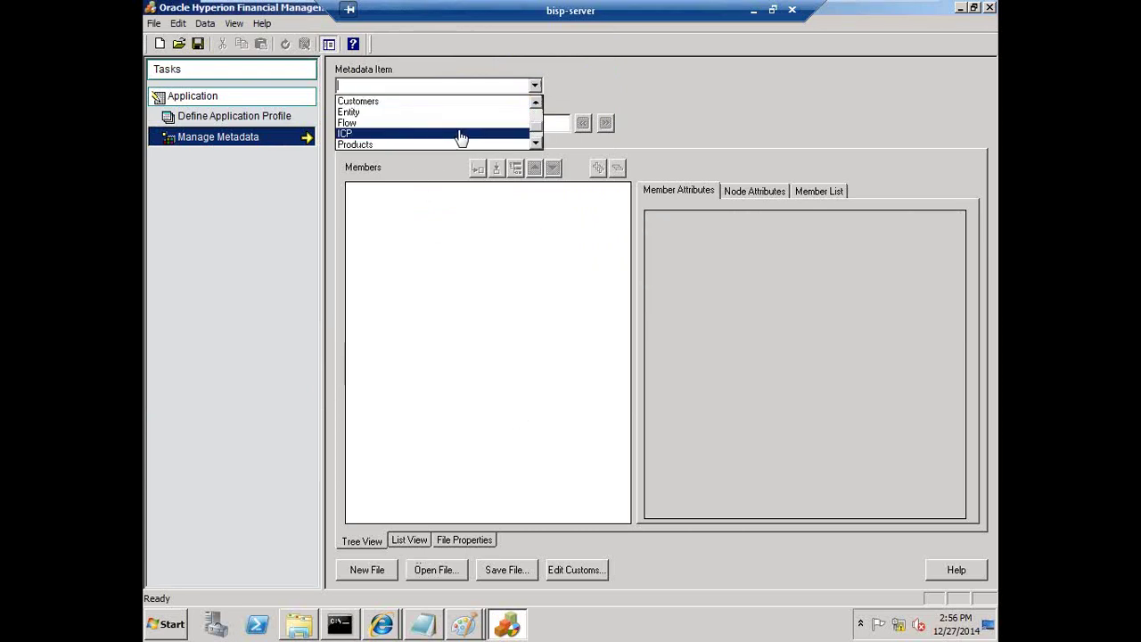
pyautogui.click(438, 118)
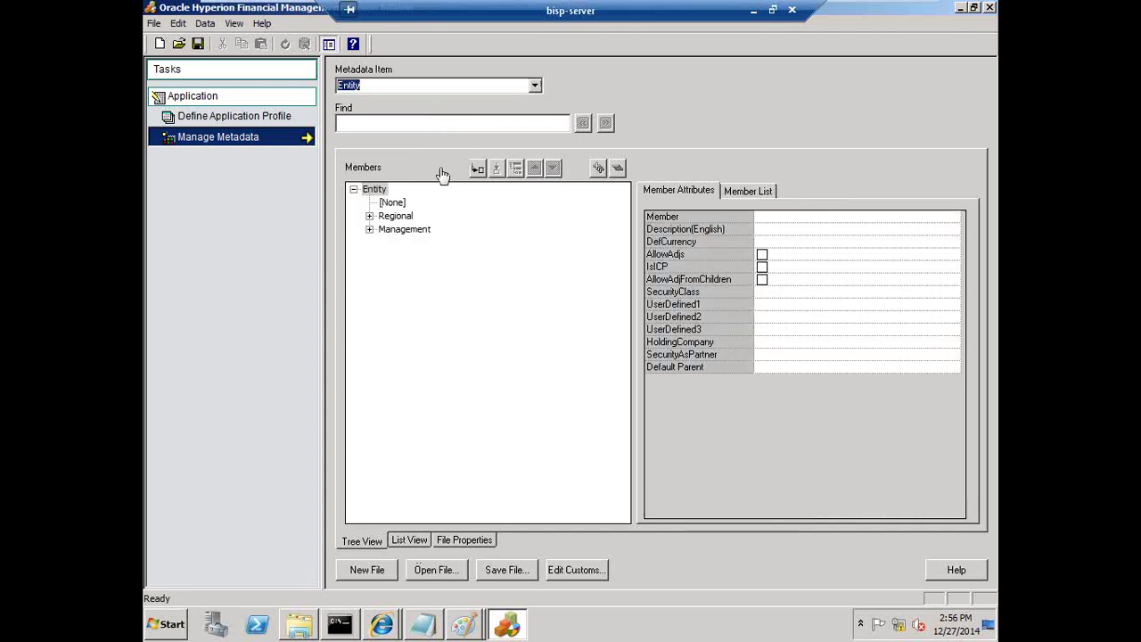
pyautogui.moveTo(383, 217); pyautogui.dragTo(375, 225)
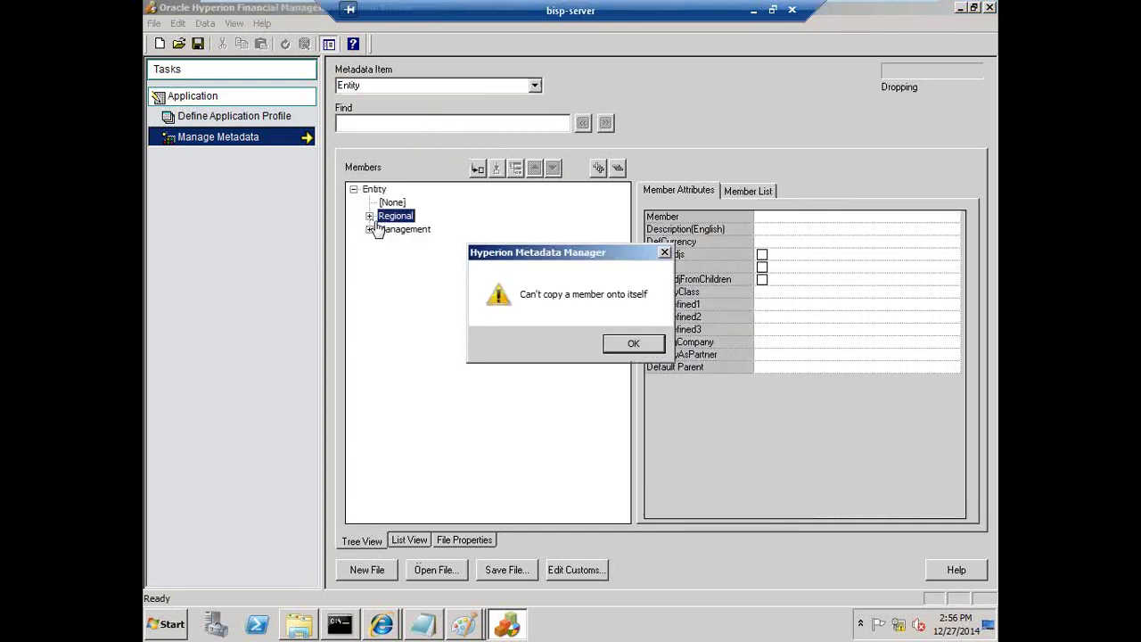
pyautogui.click(632, 343)
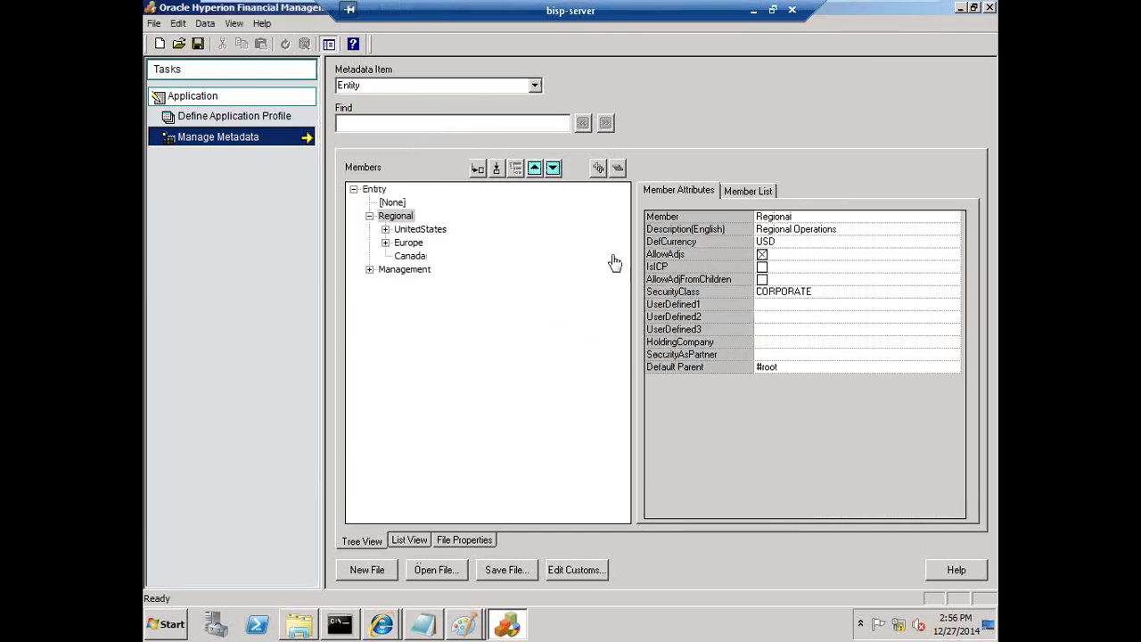
pyautogui.click(386, 229)
pyautogui.click(401, 243)
pyautogui.click(431, 246)
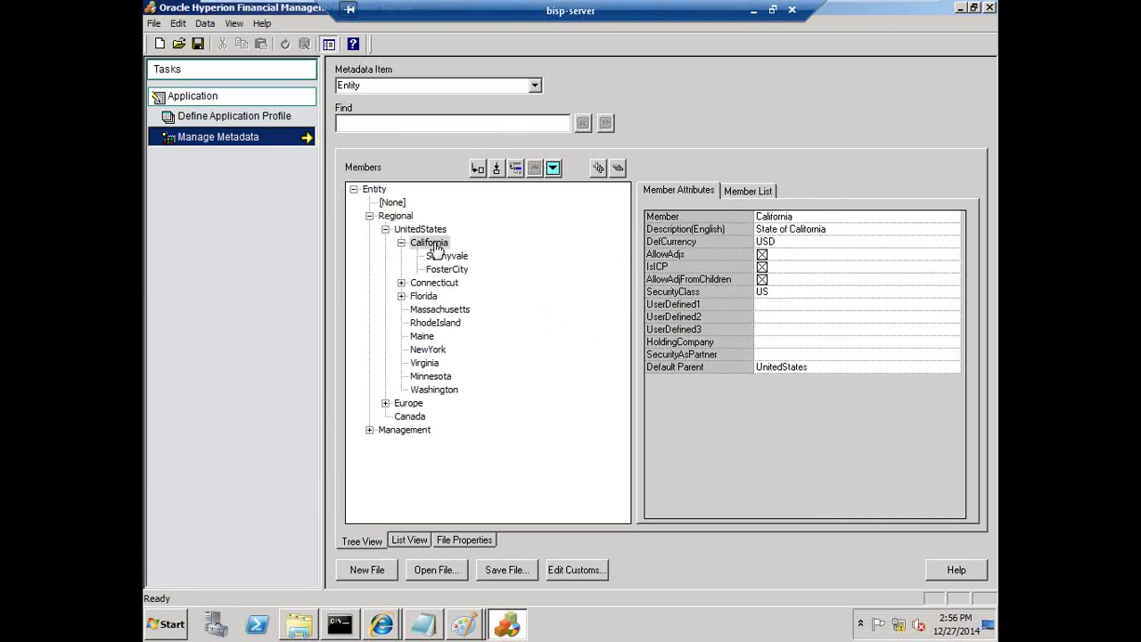
# - Examine the member attributes of Sunnyvale and FosterCity under California, especially the IsICP setting
pyautogui.click(452, 257)
pyautogui.click(450, 269)
pyautogui.click(450, 256)
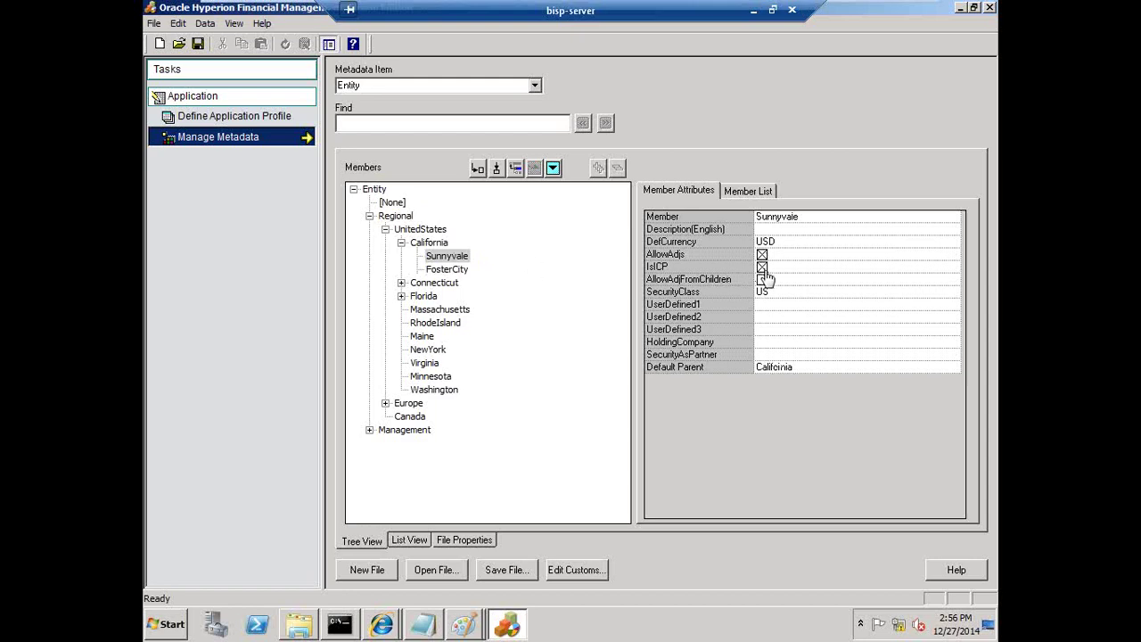
pyautogui.moveTo(459, 270); pyautogui.dragTo(454, 272)
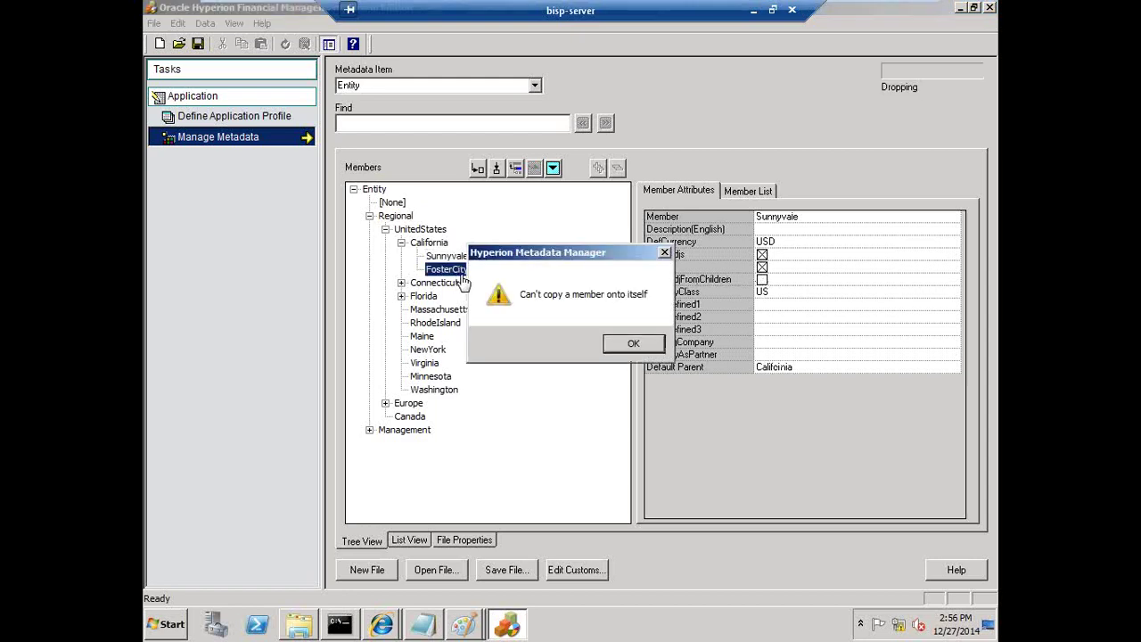
pyautogui.click(664, 252)
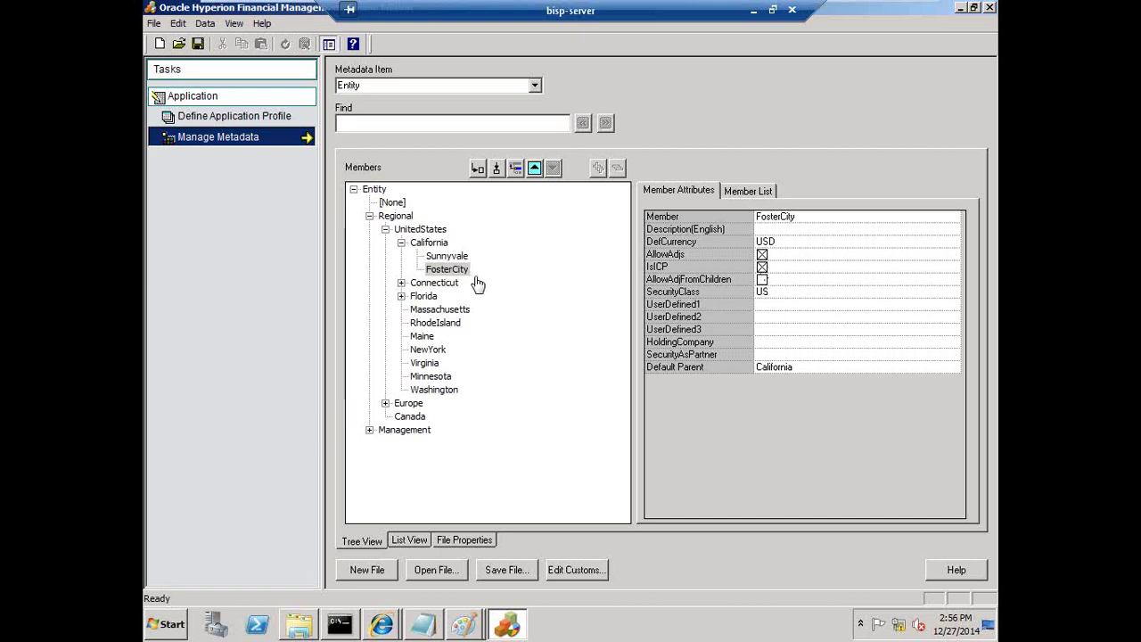
pyautogui.click(805, 357)
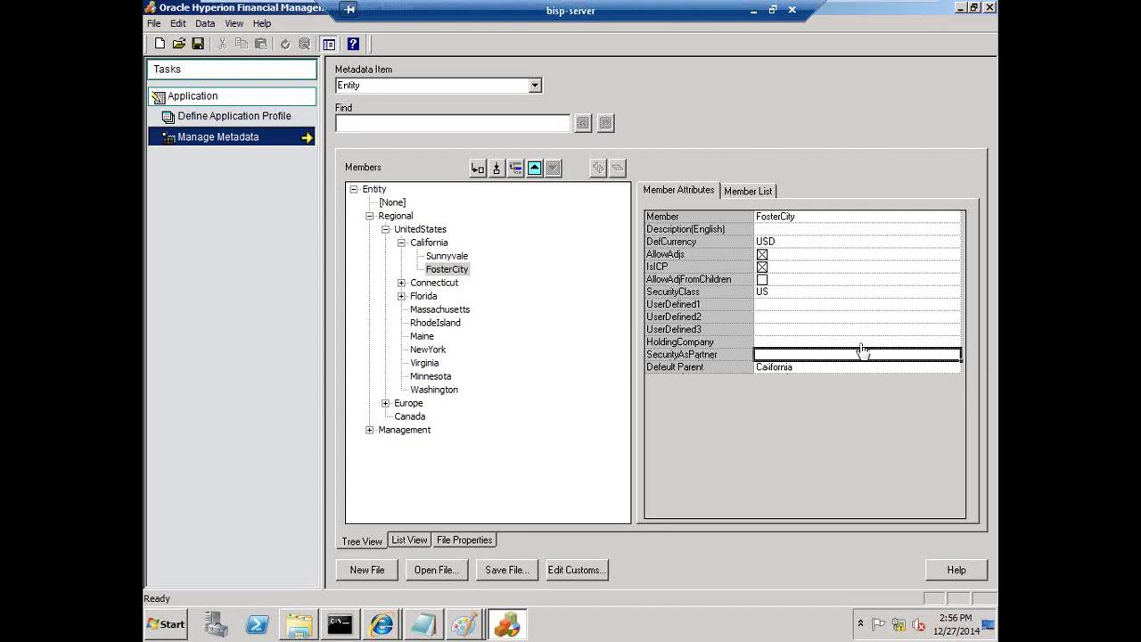
pyautogui.click(453, 257)
pyautogui.click(453, 269)
pyautogui.click(761, 267)
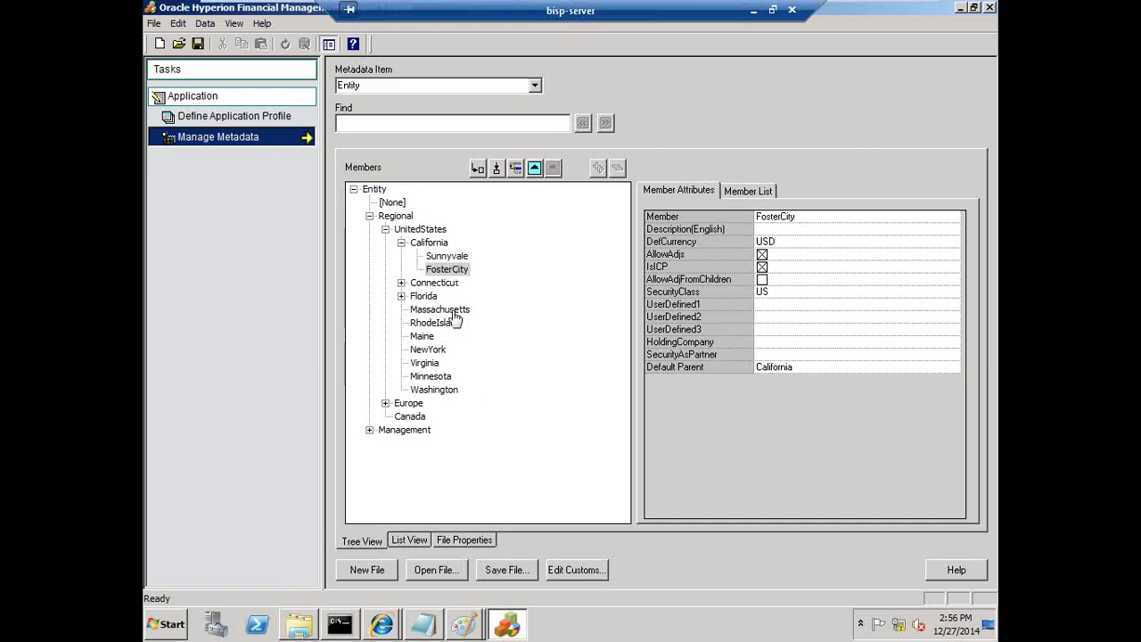
pyautogui.moveTo(463, 624)
pyautogui.click(459, 563)
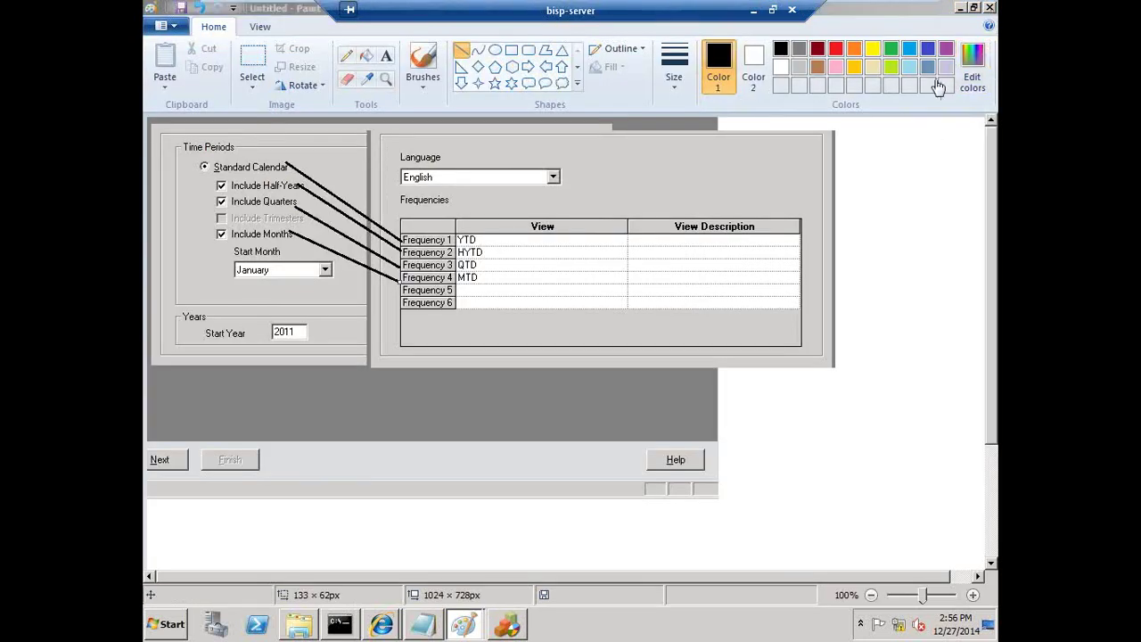
pyautogui.click(615, 315)
pyautogui.click(469, 635)
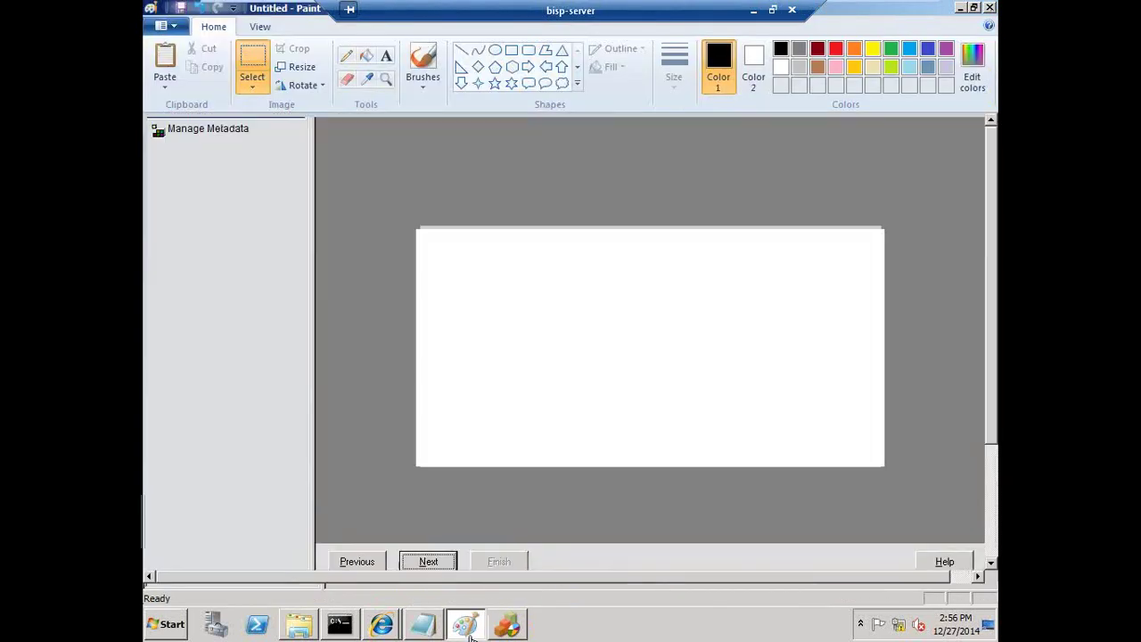
pyautogui.click(960, 8)
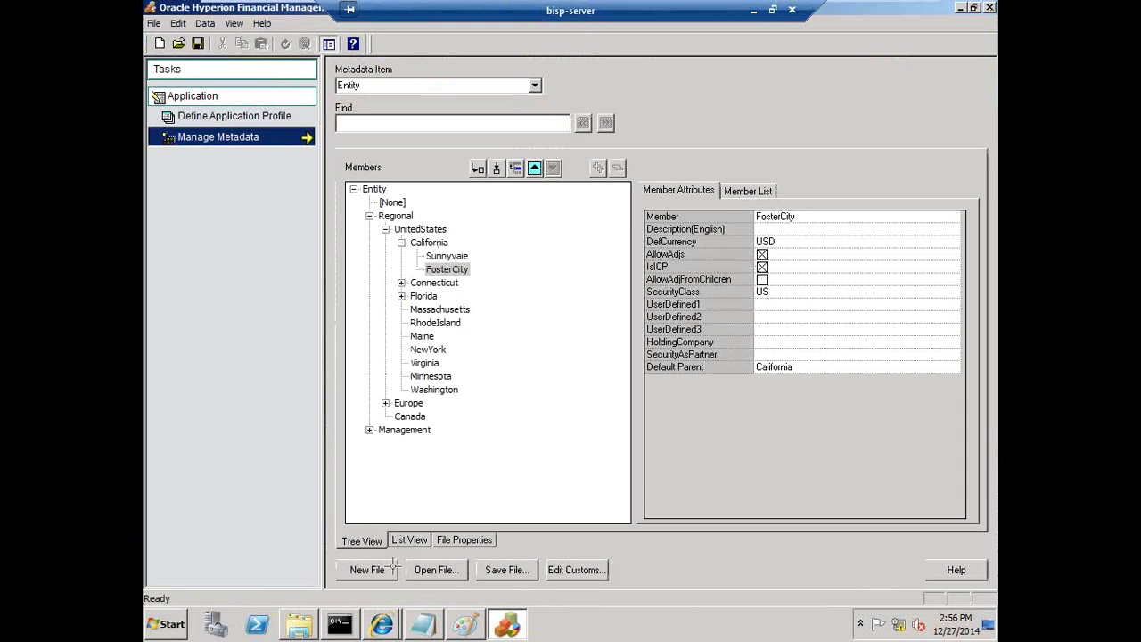
# - Switch to the EPM Workspace and review the ICElimination grid's point-of-view dimensions in Member Selection
pyautogui.moveTo(382, 624)
pyautogui.click(499, 564)
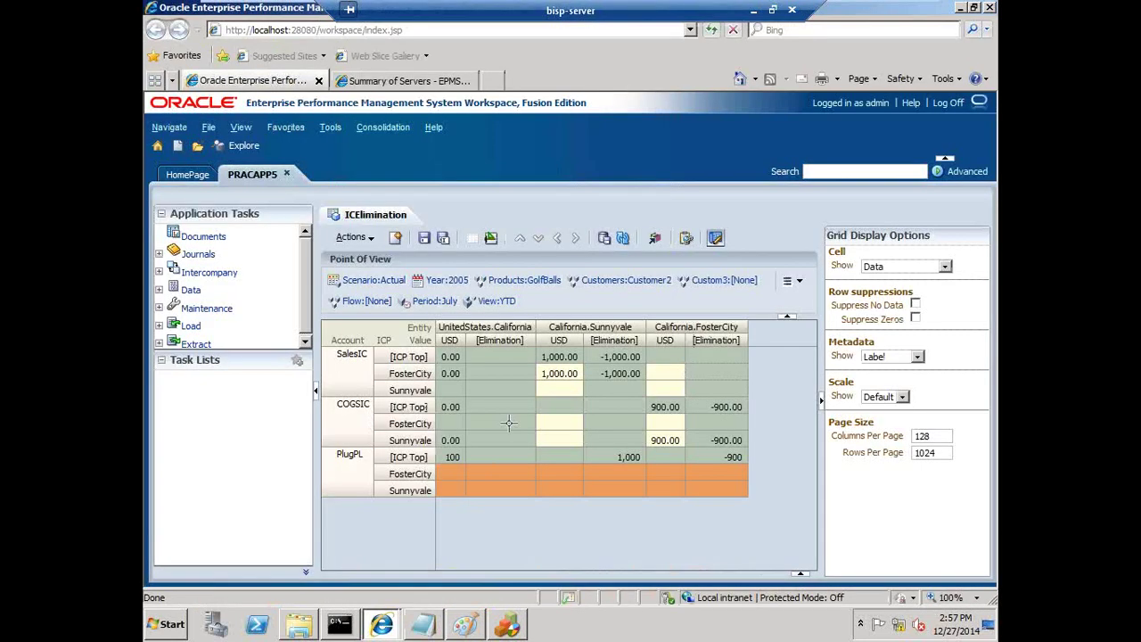
pyautogui.click(524, 281)
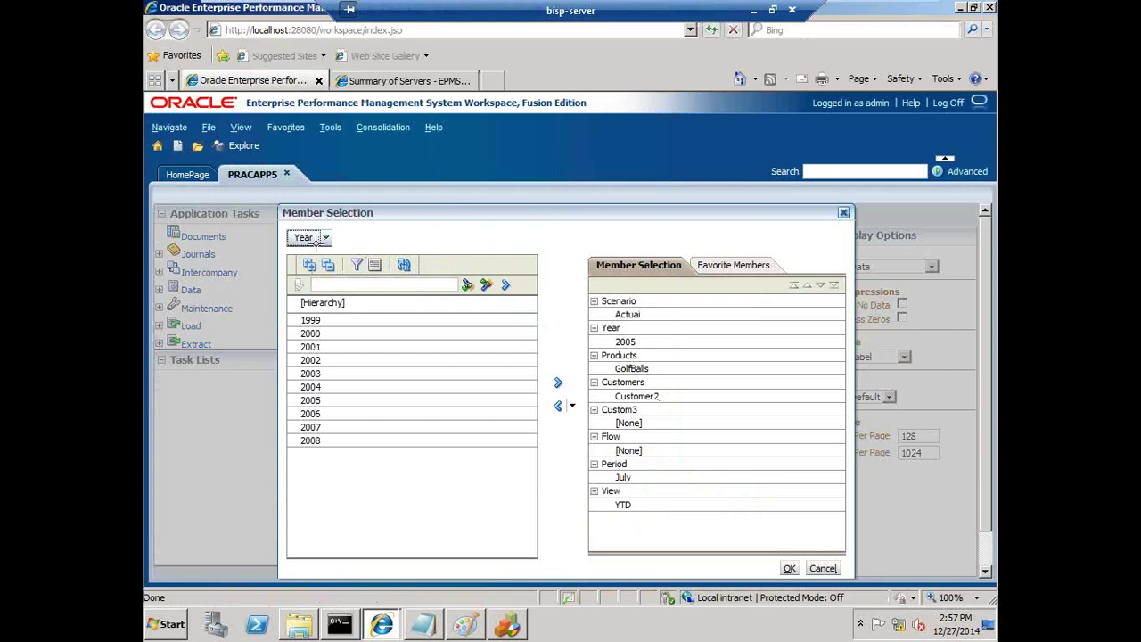
pyautogui.click(316, 238)
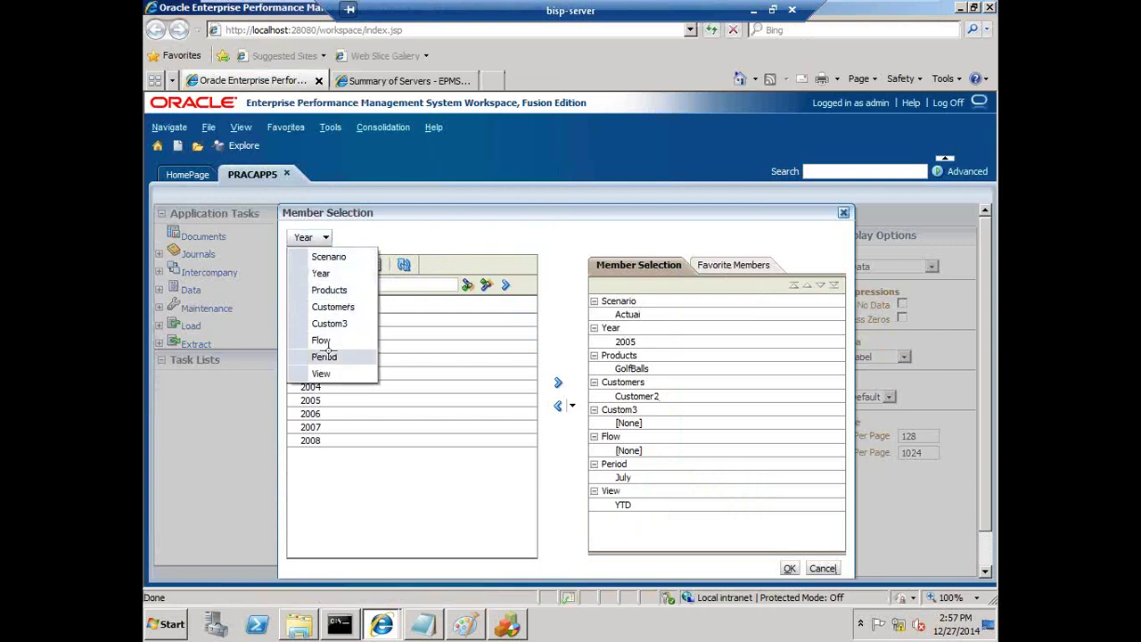
pyautogui.click(842, 213)
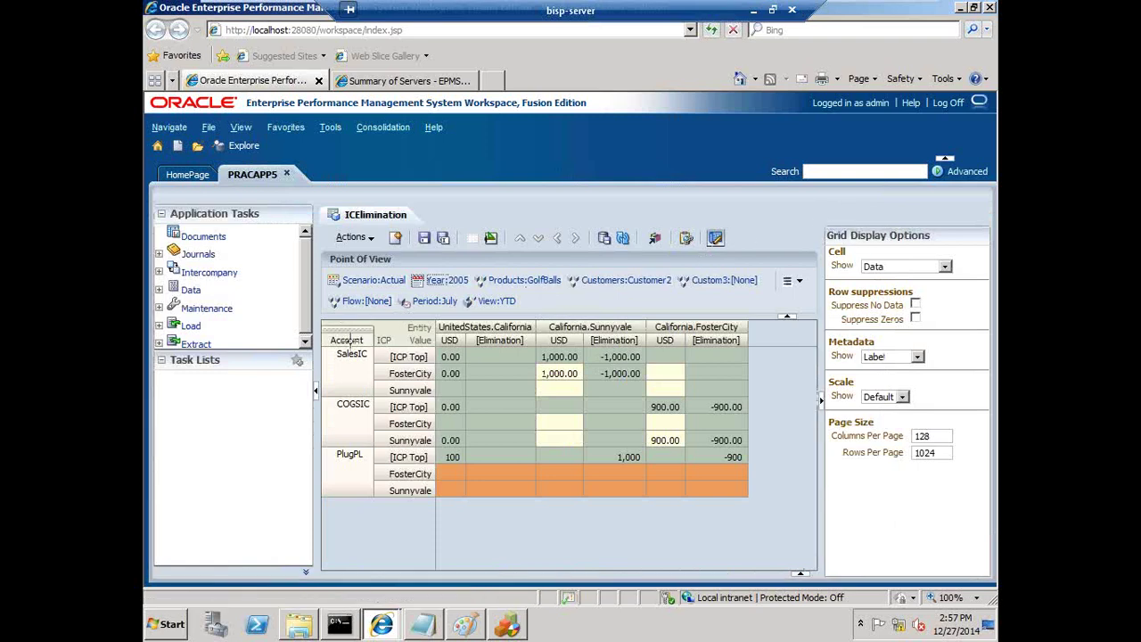
pyautogui.moveTo(389, 357); pyautogui.dragTo(424, 331)
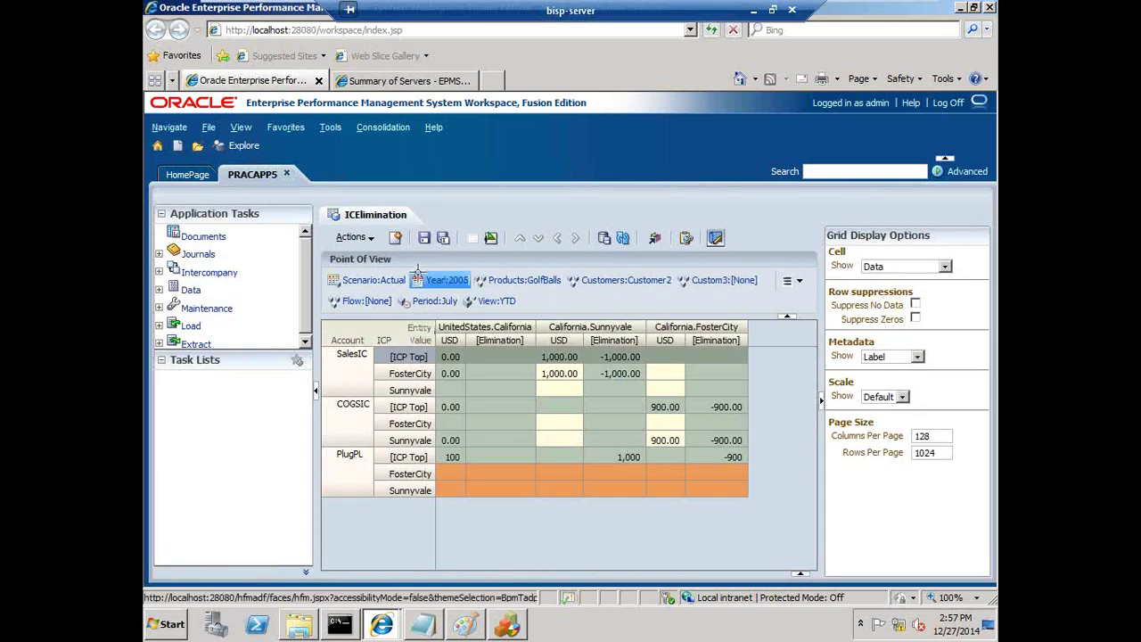
# - Open the consolidation documents list of PRACAPP5 and create a new data grid
pyautogui.click(365, 128)
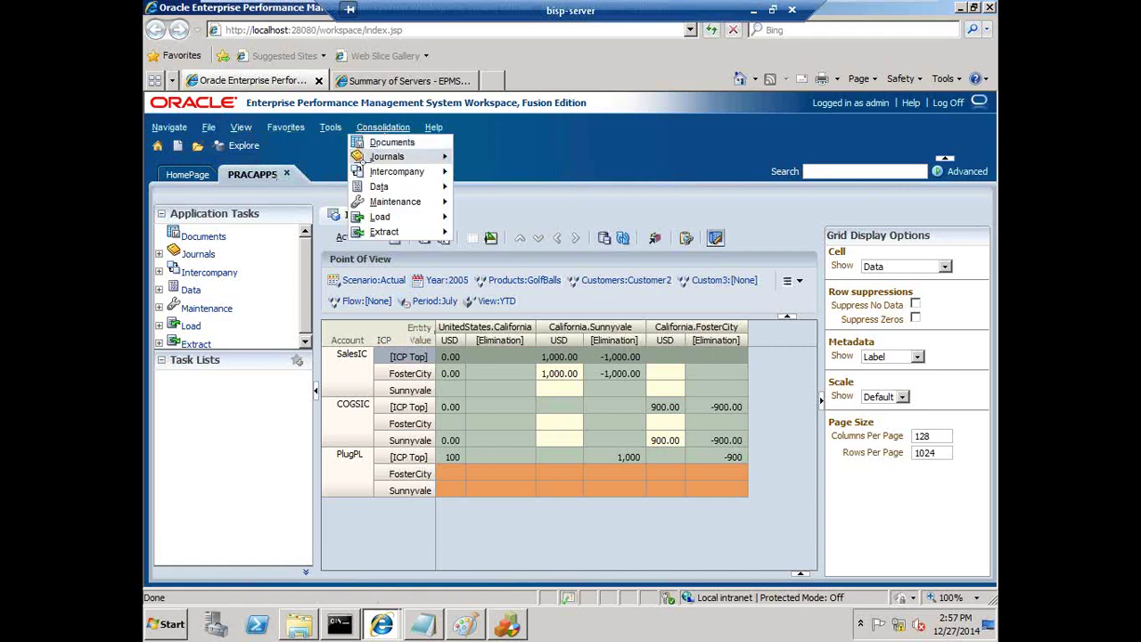
pyautogui.click(189, 308)
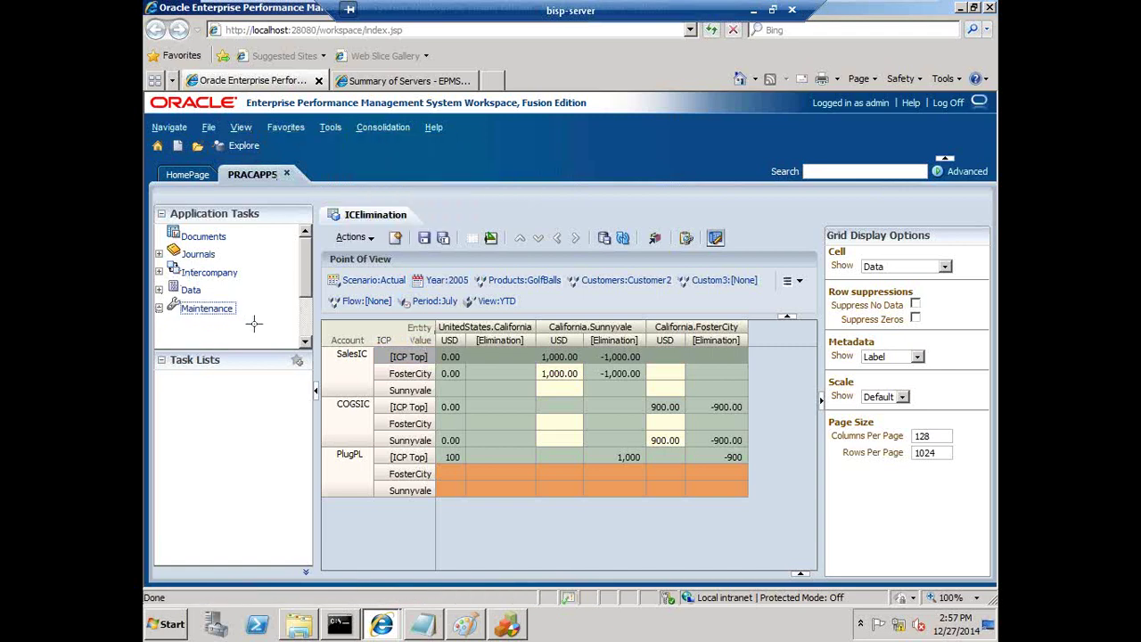
pyautogui.click(384, 127)
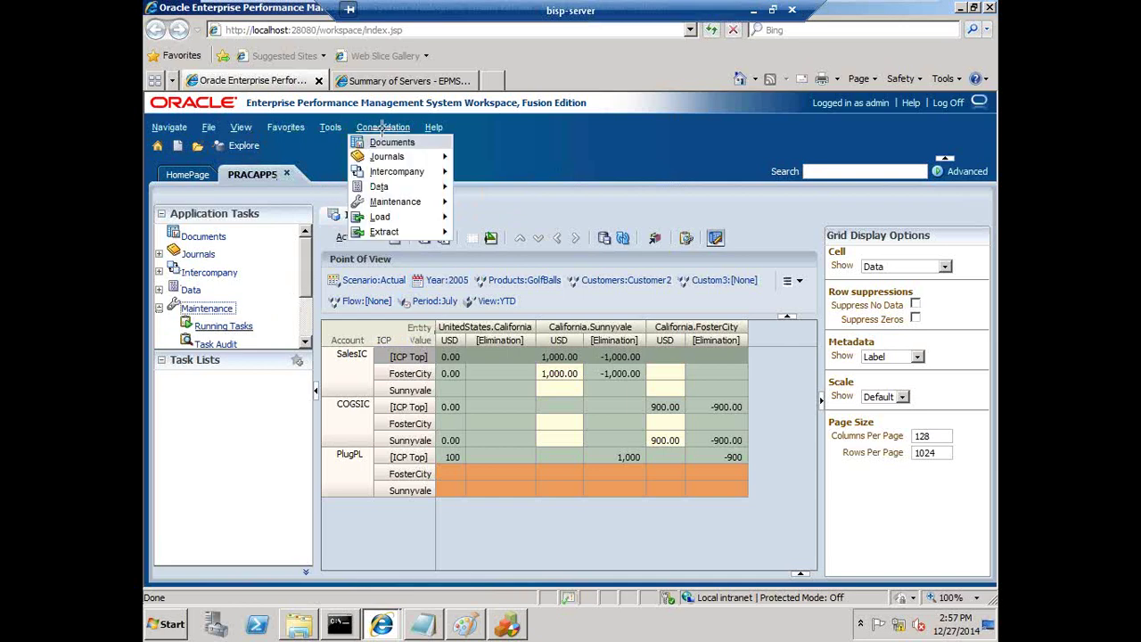
pyautogui.click(391, 145)
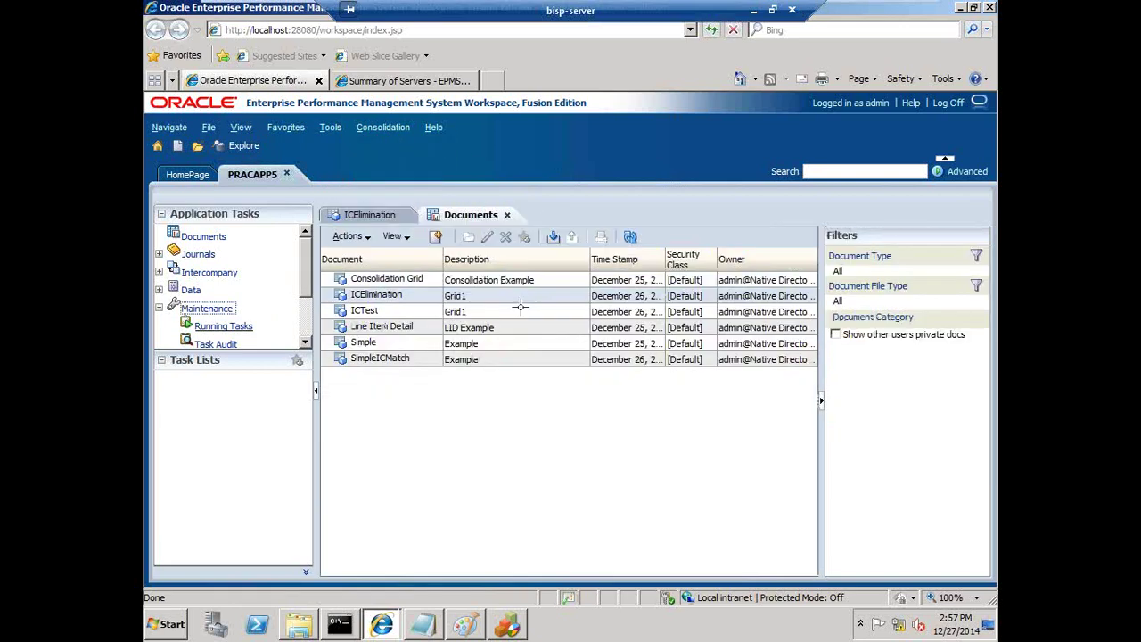
pyautogui.click(435, 237)
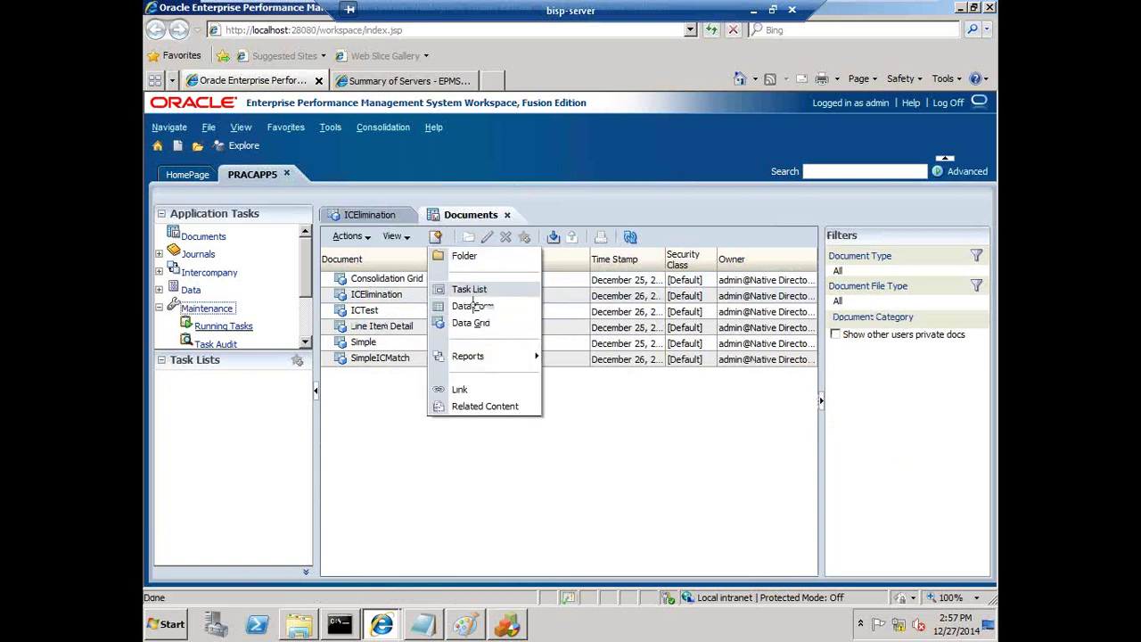
pyautogui.click(471, 324)
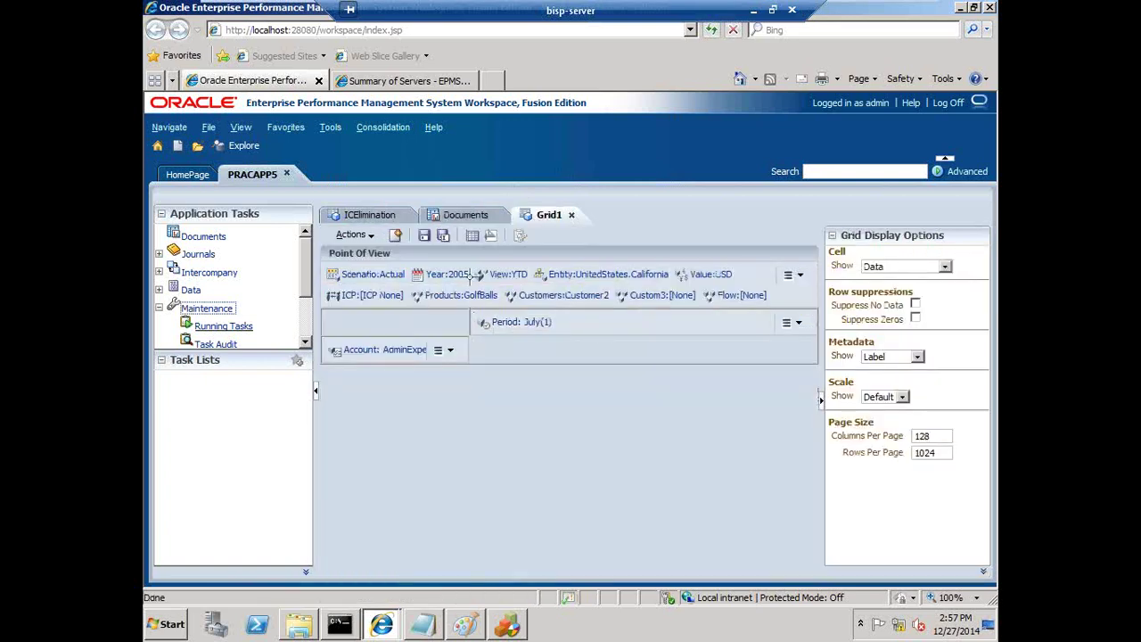
# - View the ICP dimension's members for the new grid and locate FosterCity and Sunnyvale under [ICP Entities]
pyautogui.click(370, 295)
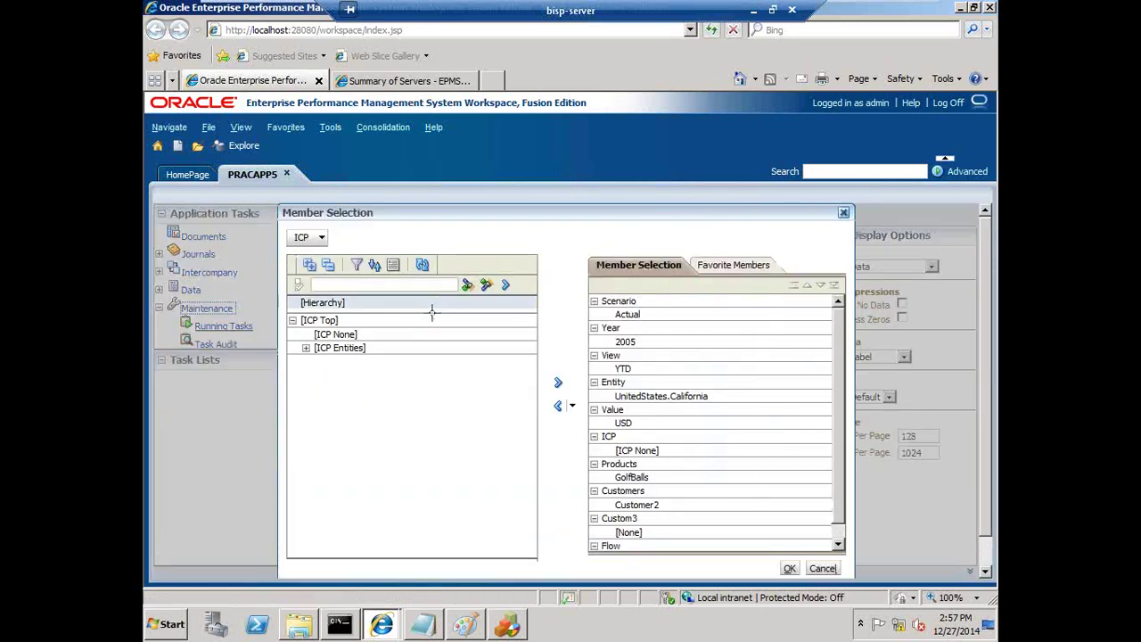
pyautogui.click(306, 346)
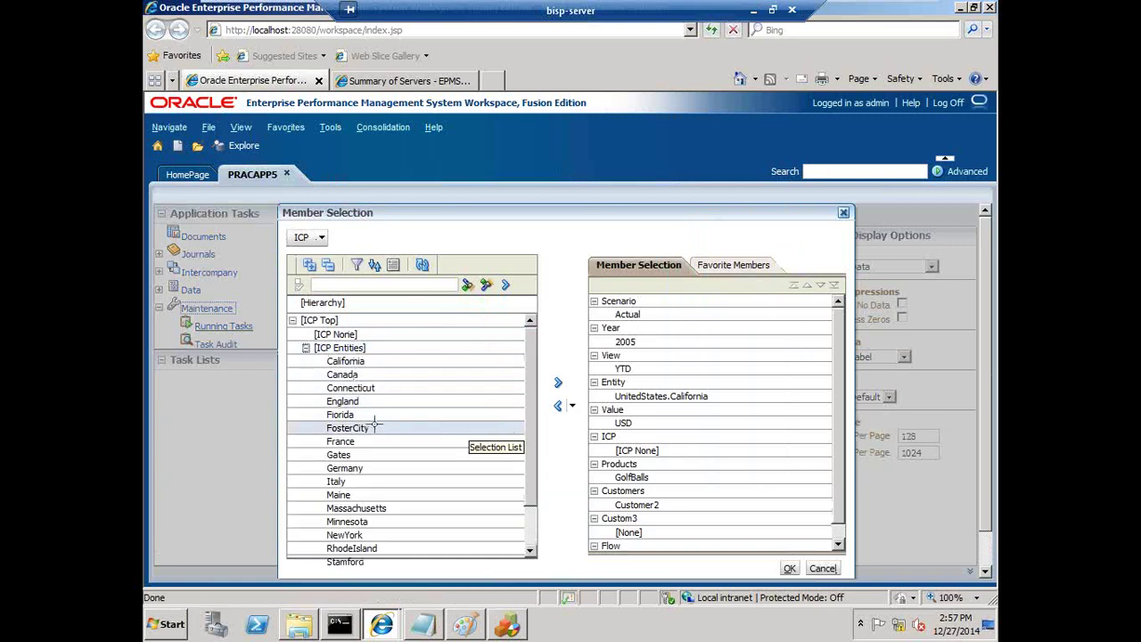
pyautogui.click(374, 428)
pyautogui.scroll(-1, 532, 495)
pyautogui.scroll(-1, 531, 495)
pyautogui.click(379, 524)
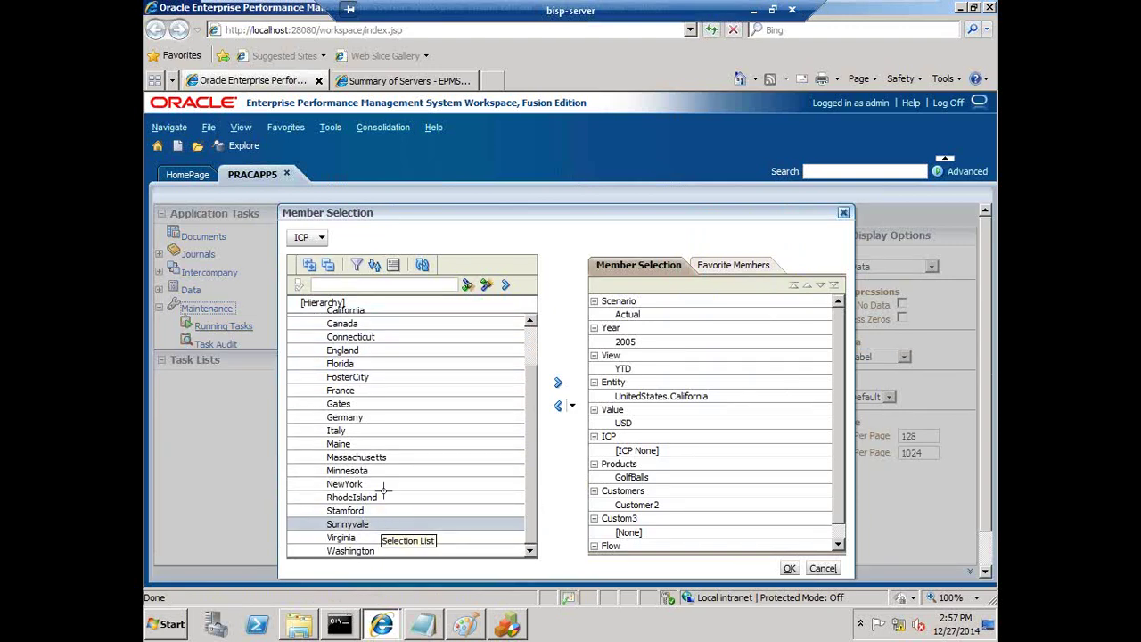
# - In Notepad, note that an entity member set to ISICP = Y automatically gets added into ICP, which is system defined
pyautogui.click(423, 624)
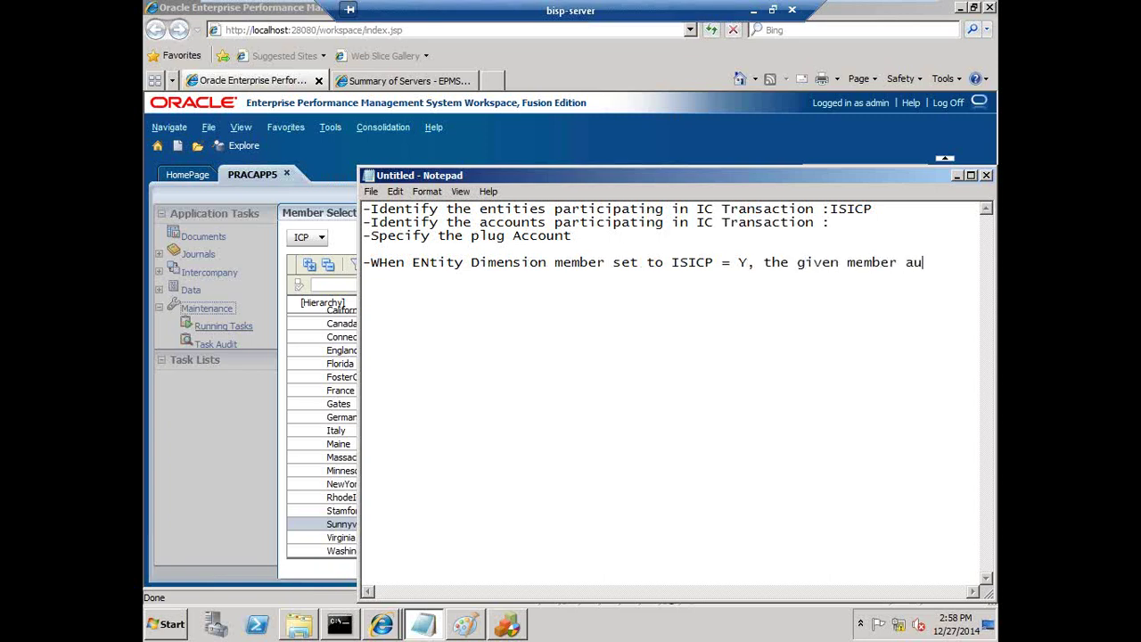
pyautogui.write('ticallt')
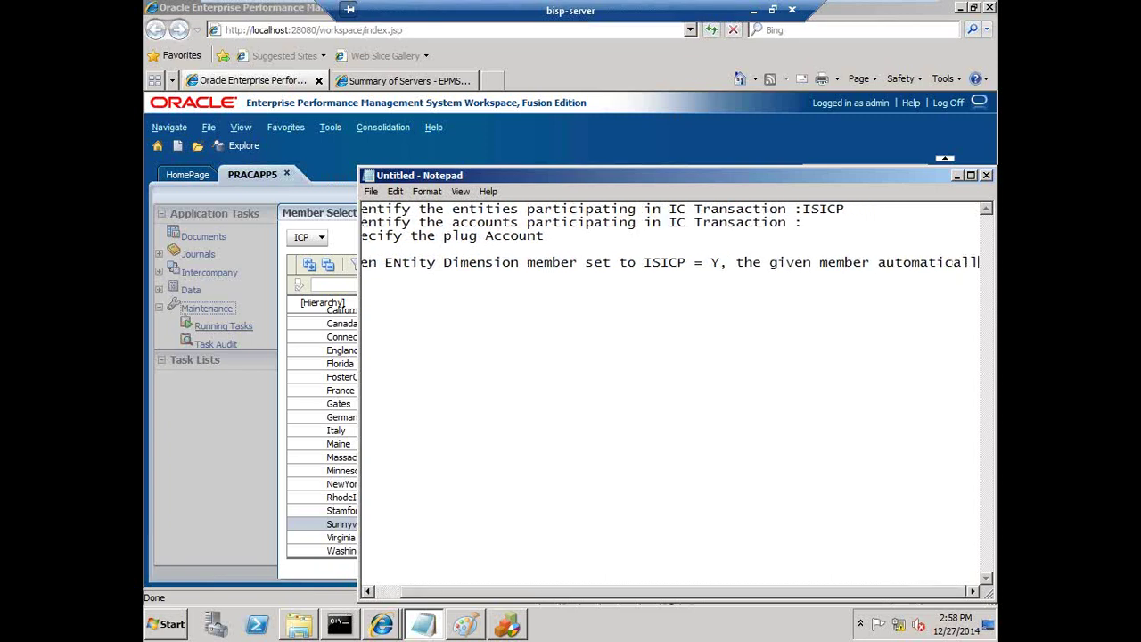
pyautogui.click(870, 262)
pyautogui.press('Return')
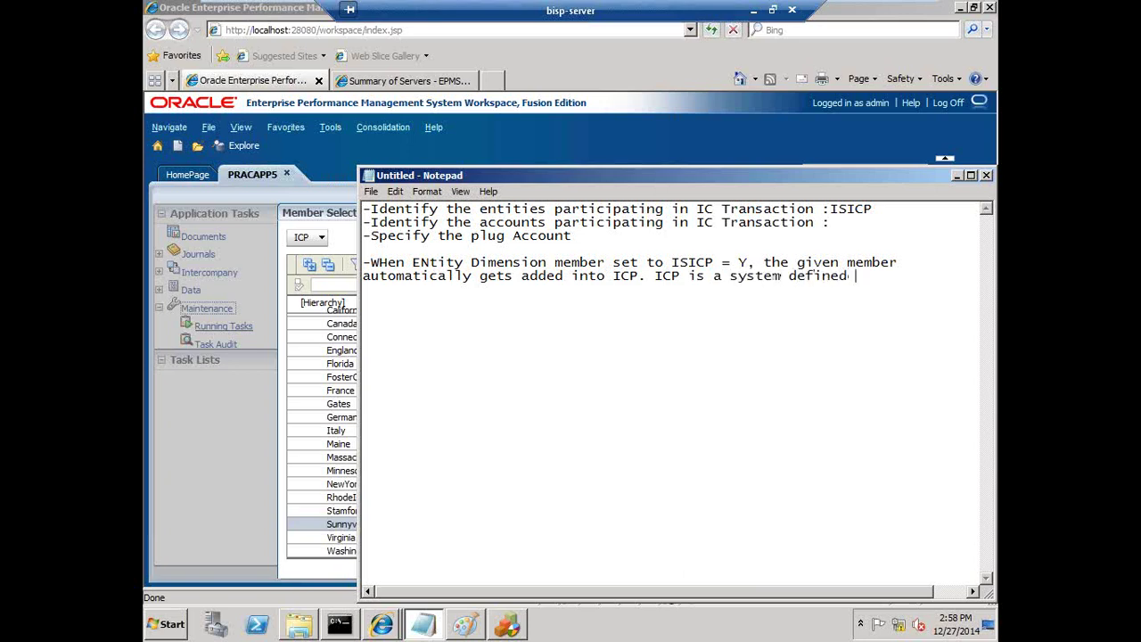
# - Close the ICP member selection and recheck the Sunnyvale and FosterCity entity attributes in Hyperion Financial Management
pyautogui.hotkey('alt', 'Tab')
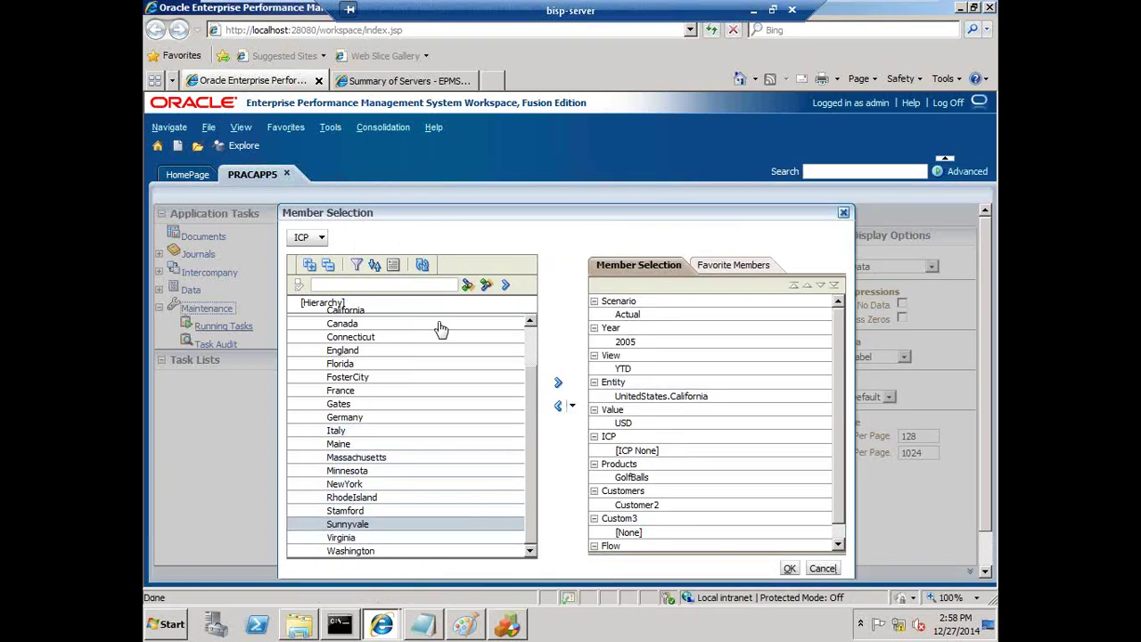
pyautogui.click(842, 214)
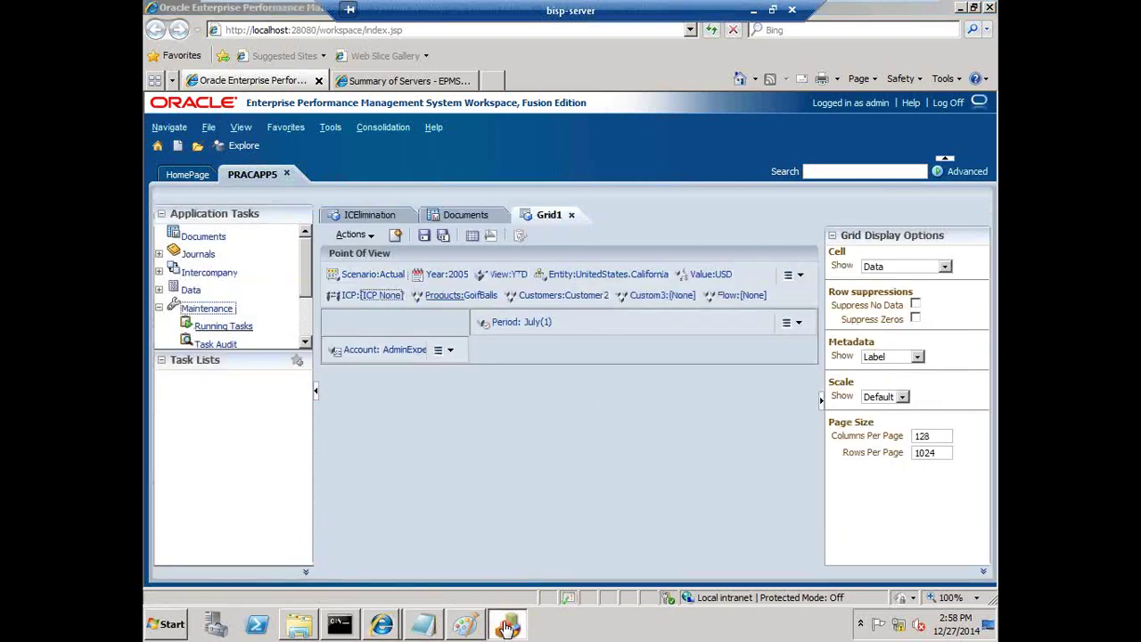
pyautogui.click(506, 627)
pyautogui.click(445, 257)
pyautogui.click(446, 270)
pyautogui.click(453, 258)
pyautogui.click(455, 272)
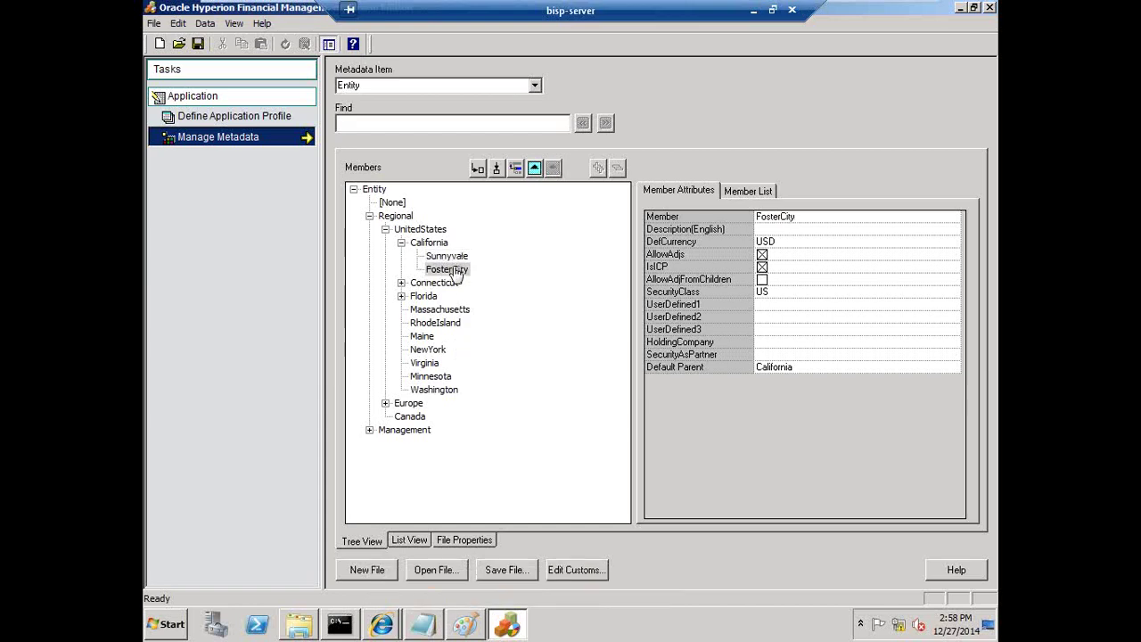
# - Show the Account metadata, expand NetProfit, NetIncome and GrossMargin, and examine the IsICP attribute of Sales
pyautogui.click(534, 85)
pyautogui.scroll(3, 450, 135)
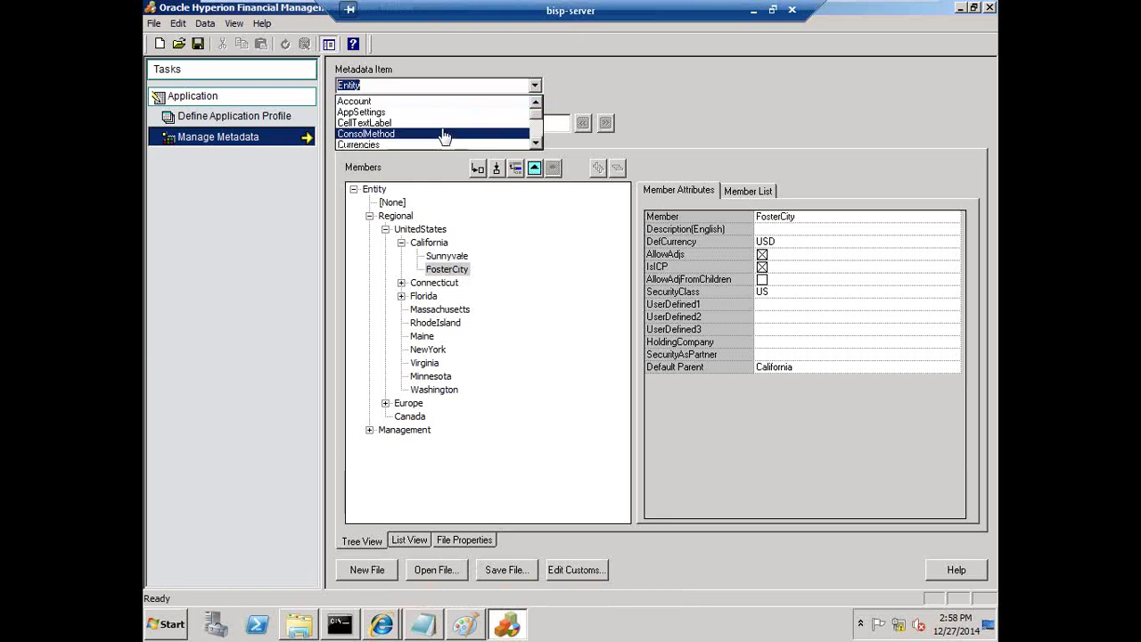
pyautogui.click(410, 102)
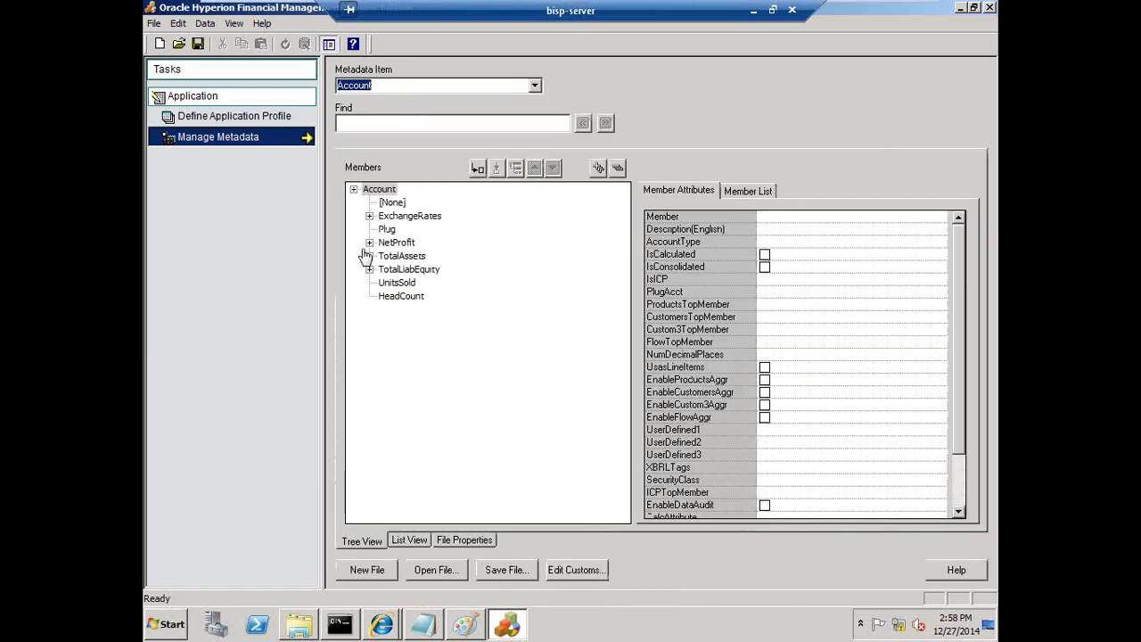
pyautogui.click(369, 242)
pyautogui.click(385, 256)
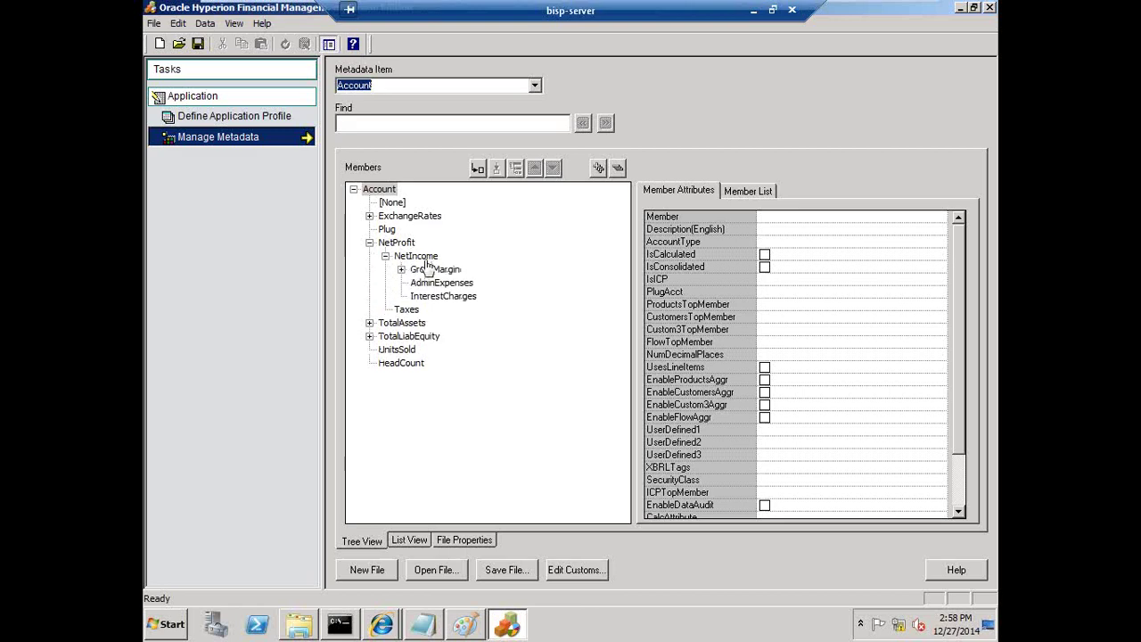
pyautogui.click(401, 269)
pyautogui.moveTo(439, 285); pyautogui.dragTo(443, 290)
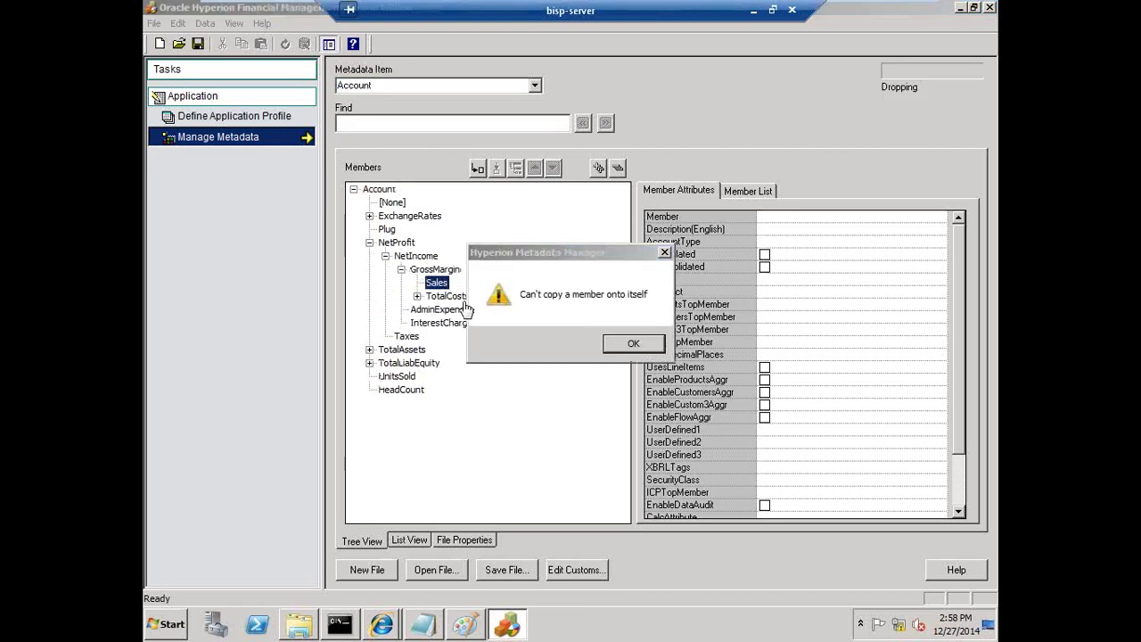
pyautogui.click(624, 347)
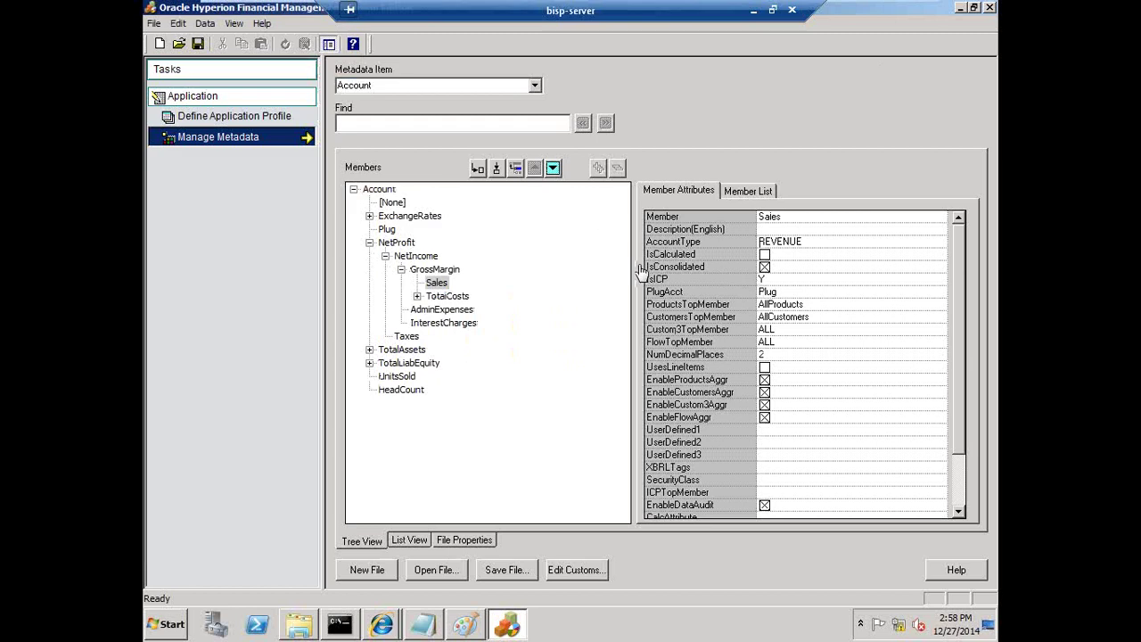
pyautogui.click(776, 282)
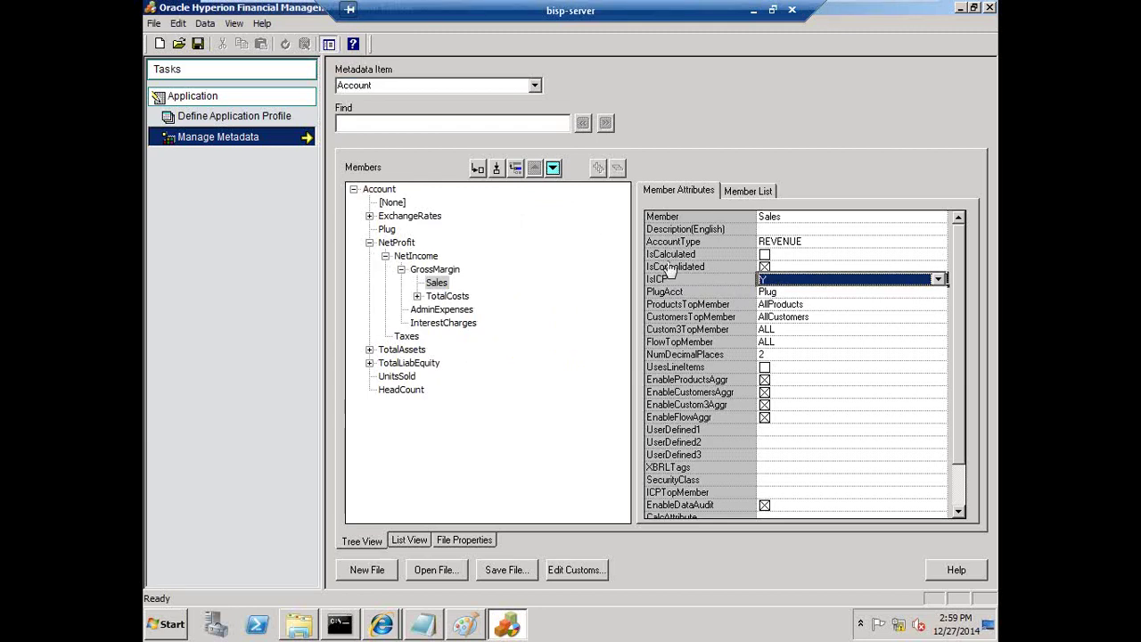
# - Add a COGSIC account as a sibling of Sales, with IsICP set to Y and GrossMargin as default parent
pyautogui.click(497, 168)
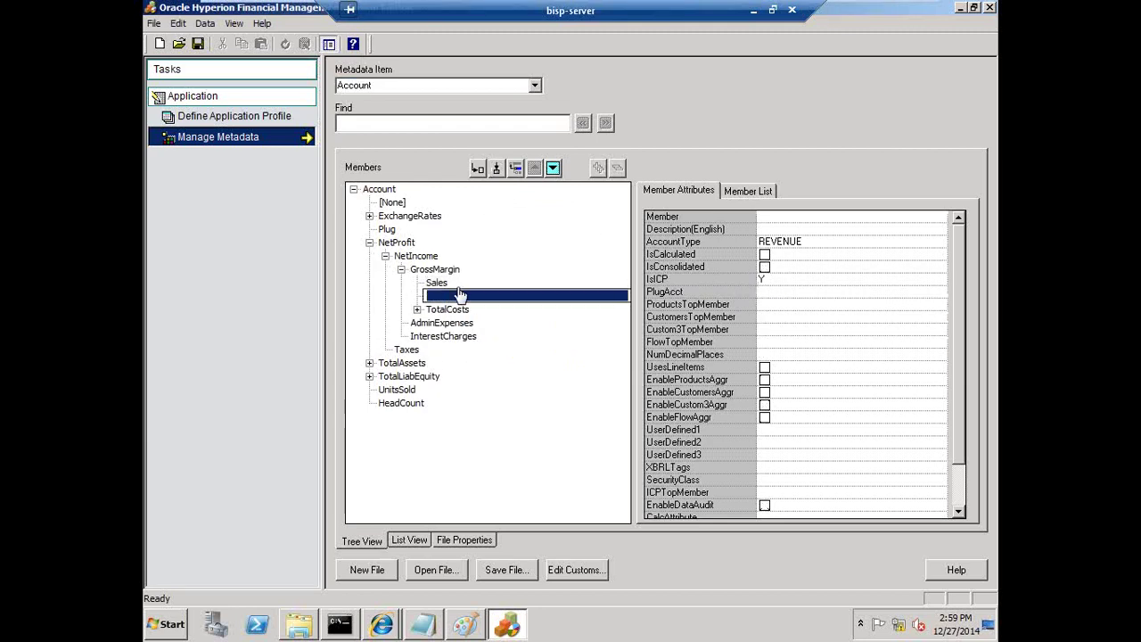
pyautogui.write('COGSIC')
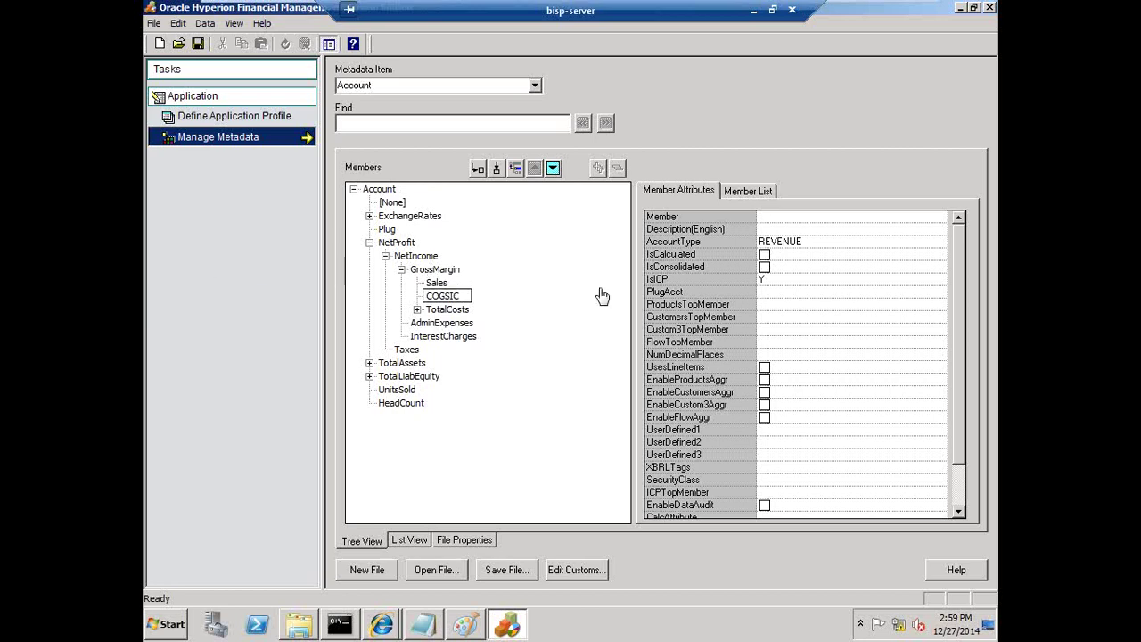
pyautogui.click(769, 278)
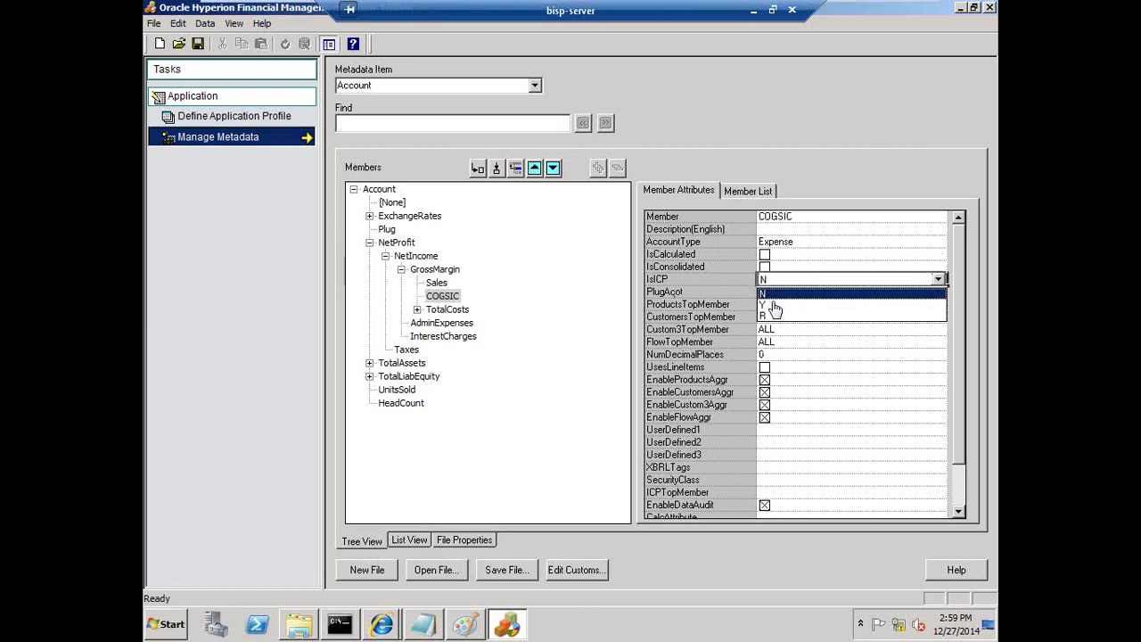
pyautogui.click(803, 312)
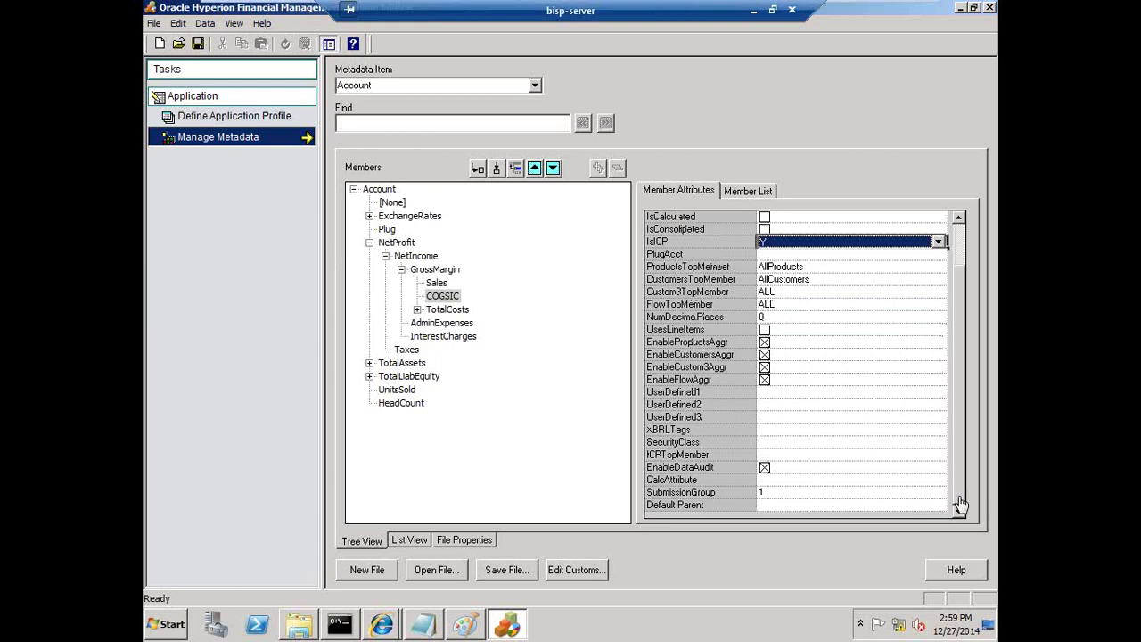
pyautogui.click(773, 504)
pyautogui.write('GrossMargin')
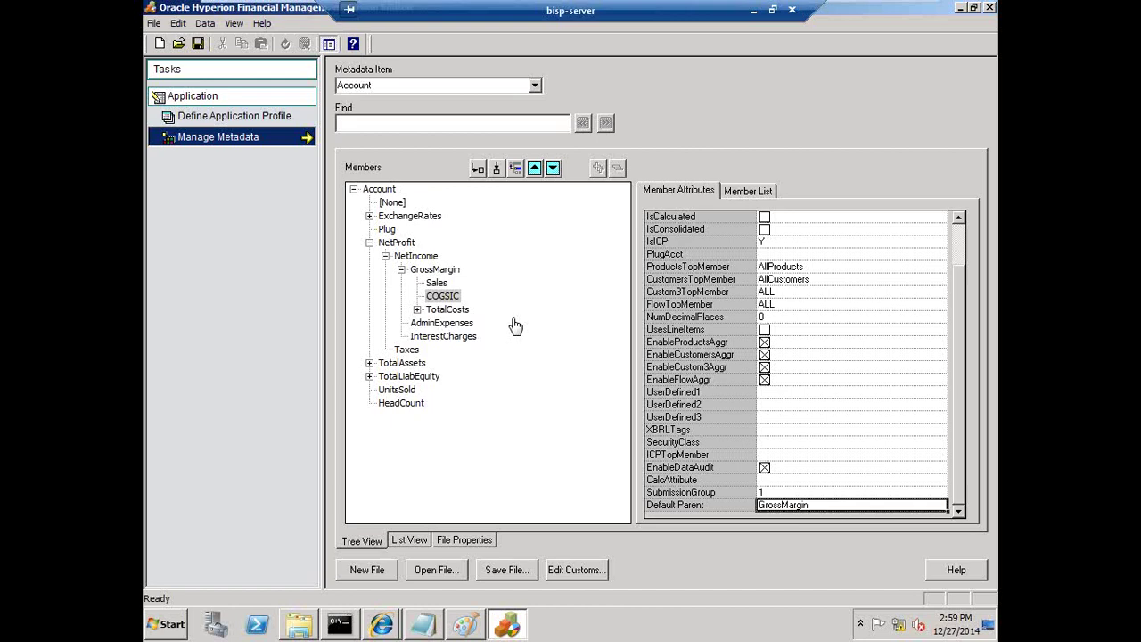
# - Rename the Sales account under GrossMargin to SalesIC
pyautogui.click(440, 284)
pyautogui.rightClick(442, 285)
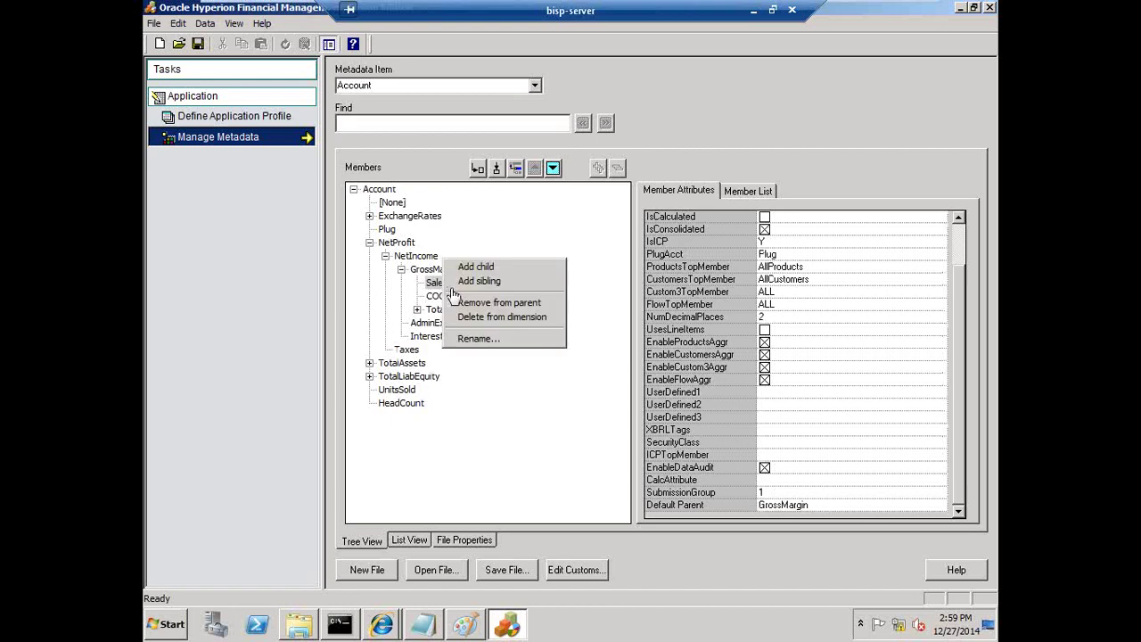
pyautogui.click(497, 338)
pyautogui.write('SalesIC')
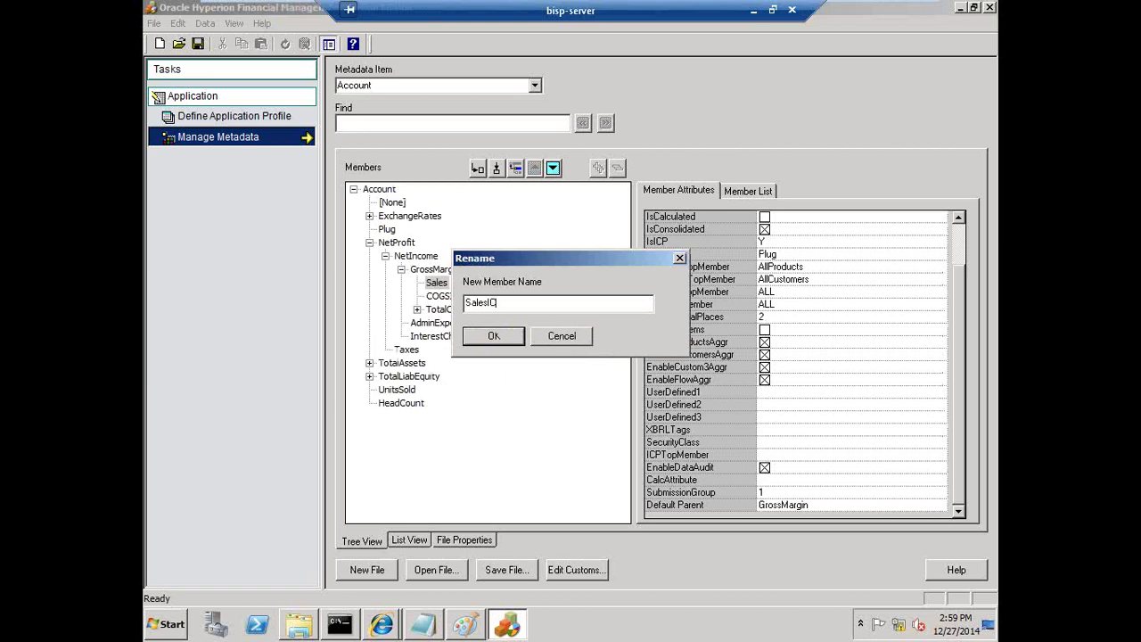
pyautogui.click(496, 342)
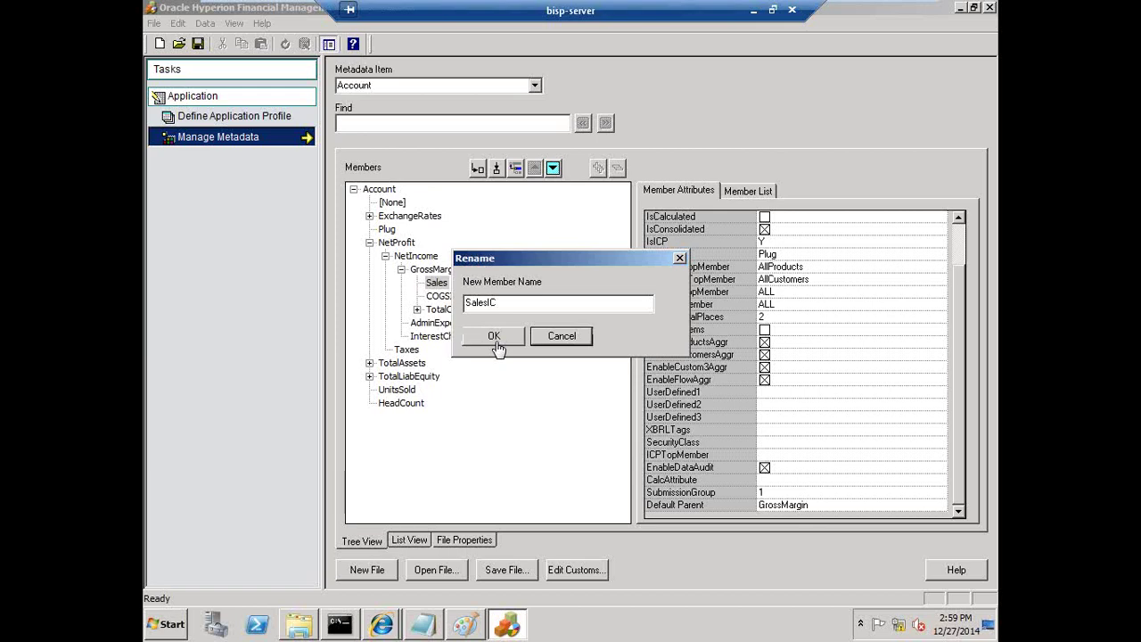
pyautogui.click(495, 338)
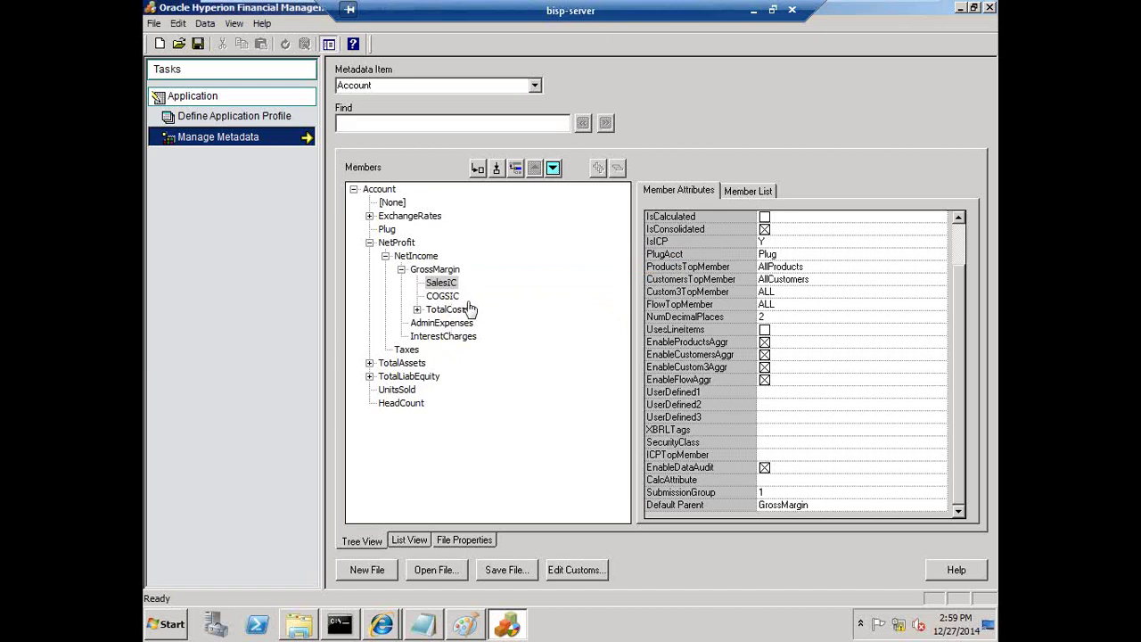
# - Add a PlugAC account as a sibling of COGSIC, with GrossMargin as its default parent
pyautogui.click(450, 297)
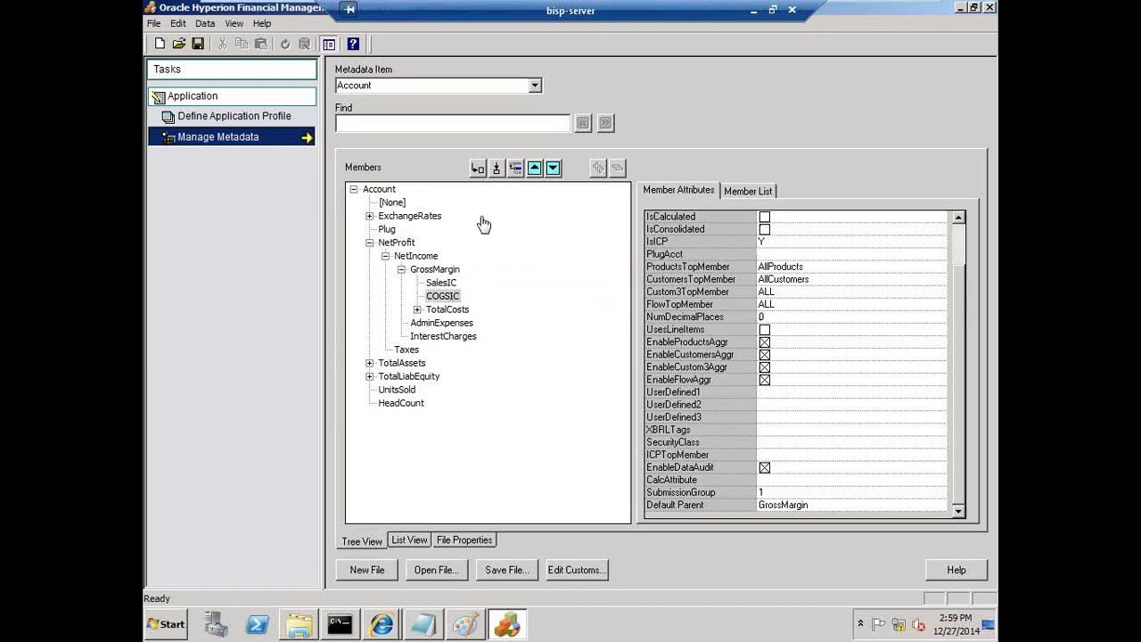
pyautogui.click(497, 169)
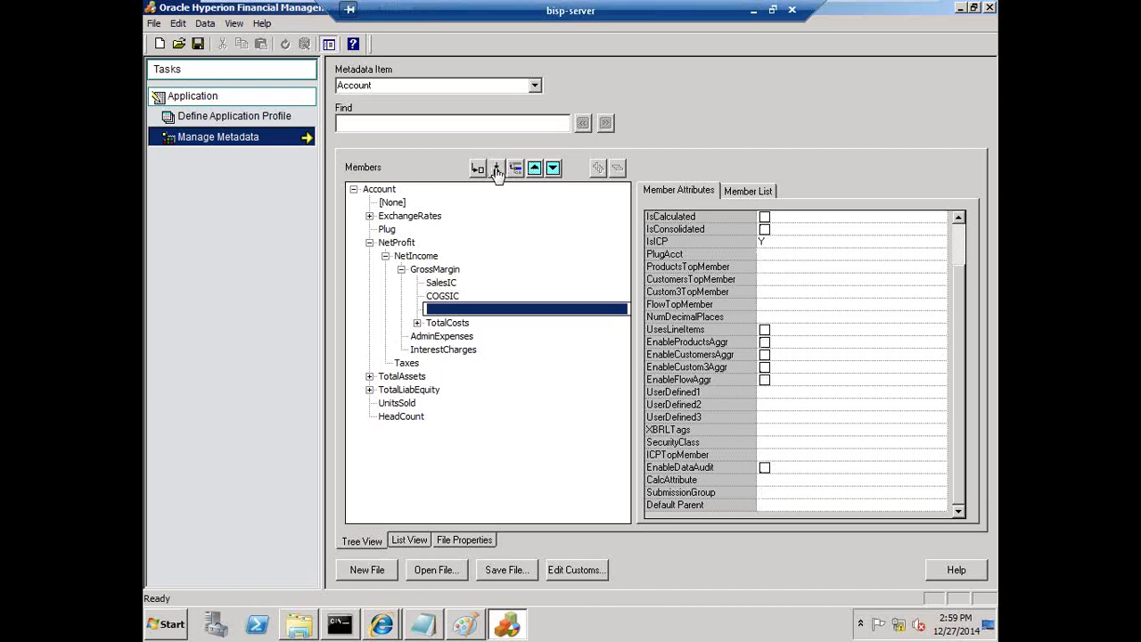
pyautogui.write('Plug')
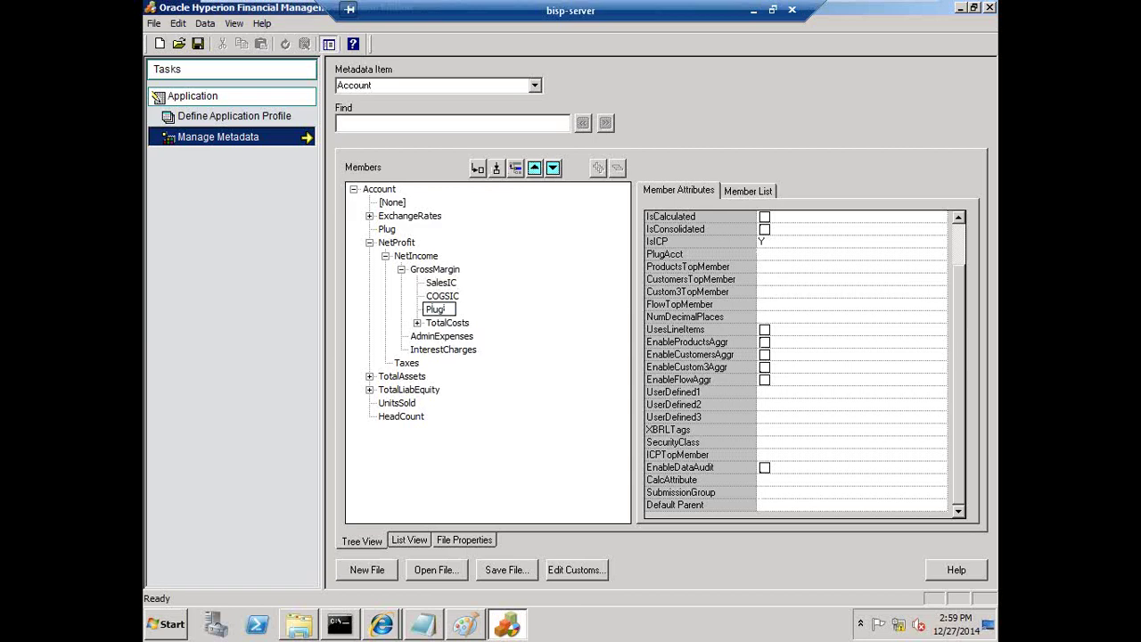
pyautogui.write('AC')
pyautogui.click(782, 507)
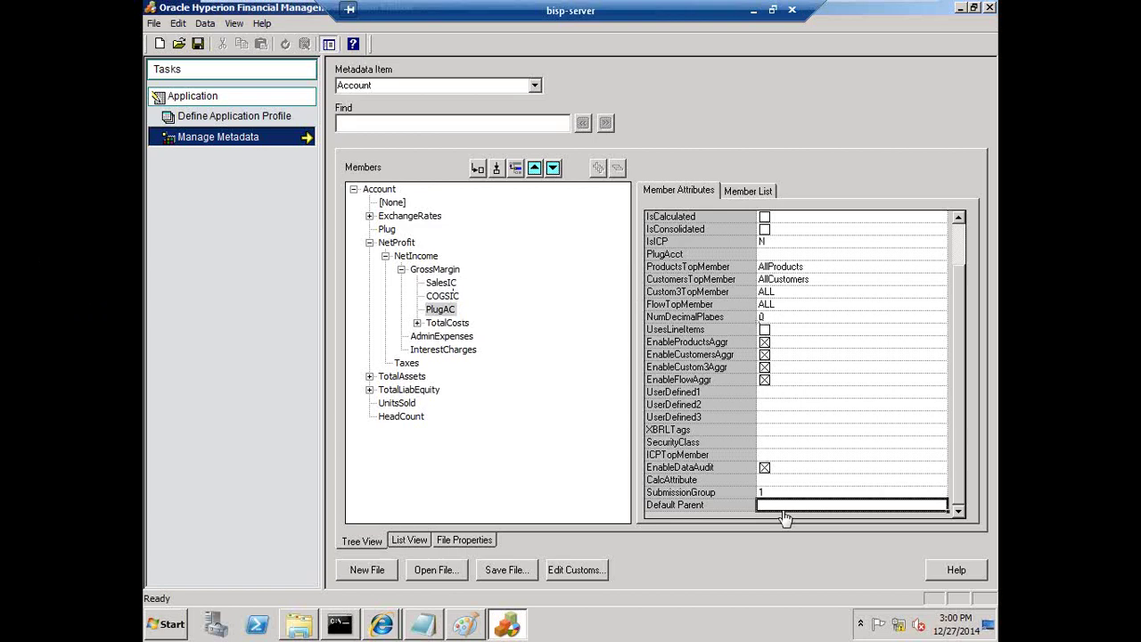
pyautogui.write('GrossMargin')
# - Keep SalesIC's IsICP attribute at Y and set its PlugAcct to PlugAC
pyautogui.click(440, 297)
pyautogui.scroll(1, 967, 257)
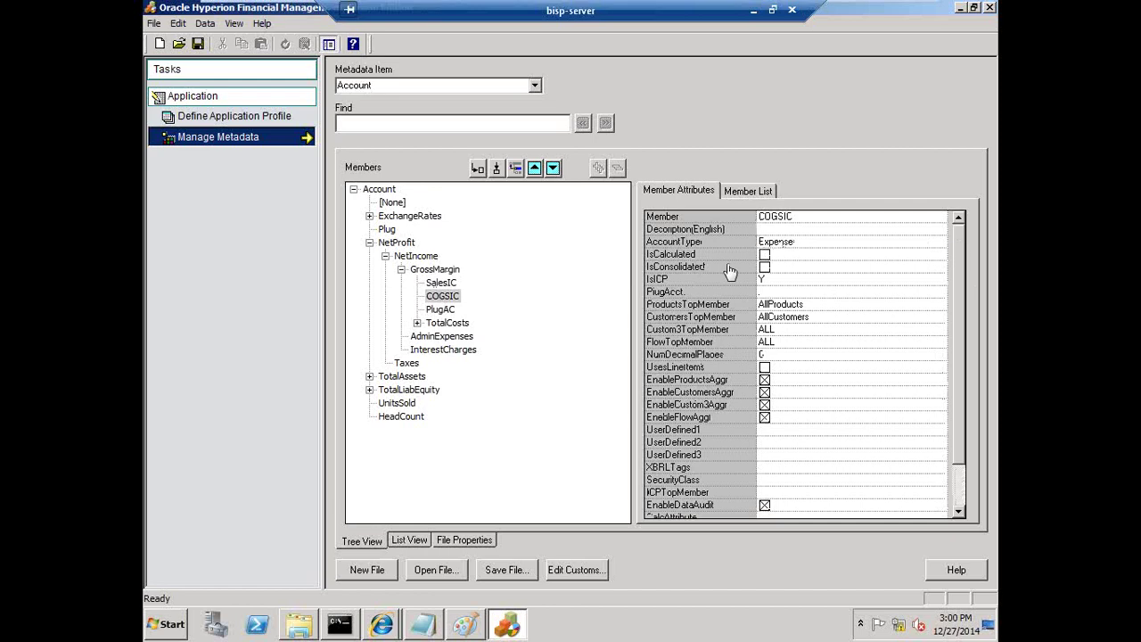
pyautogui.click(441, 284)
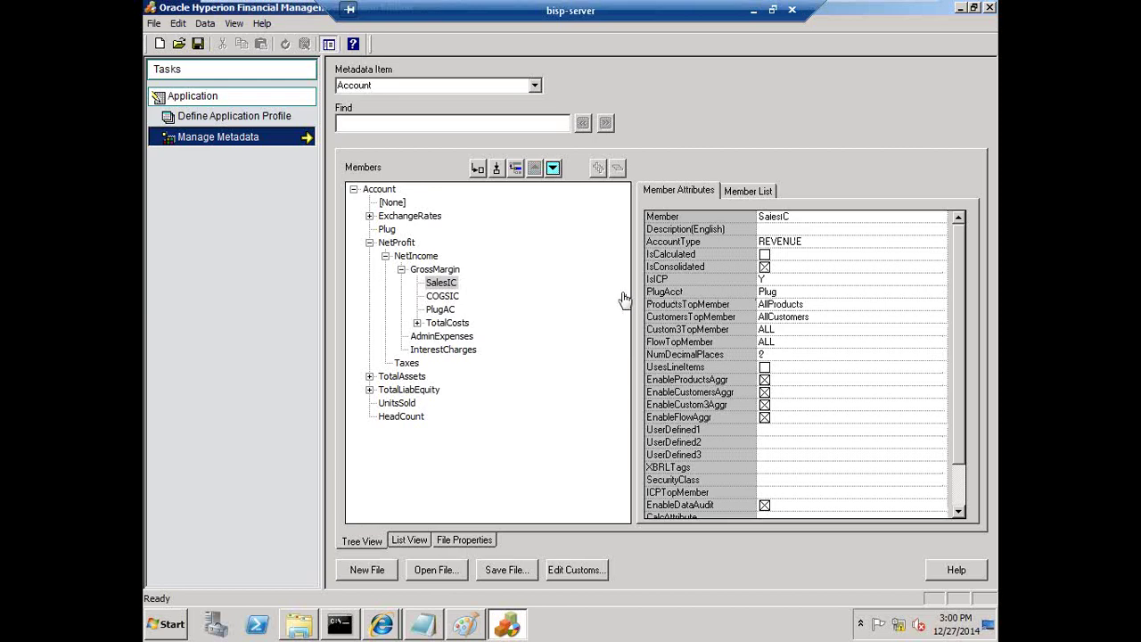
pyautogui.click(772, 280)
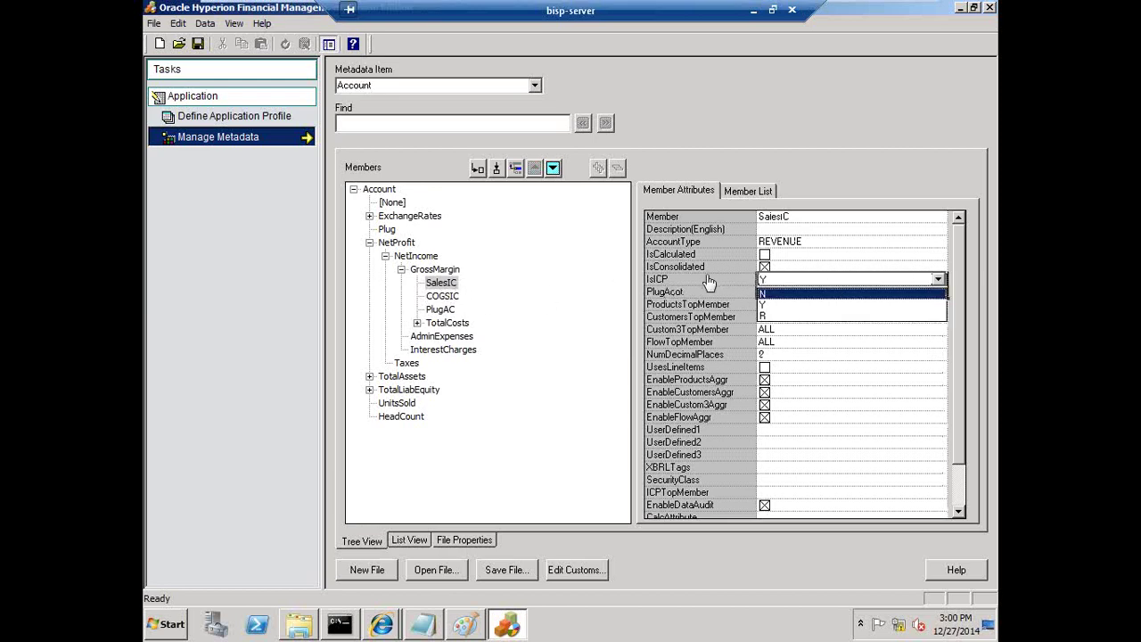
pyautogui.click(768, 304)
pyautogui.click(771, 295)
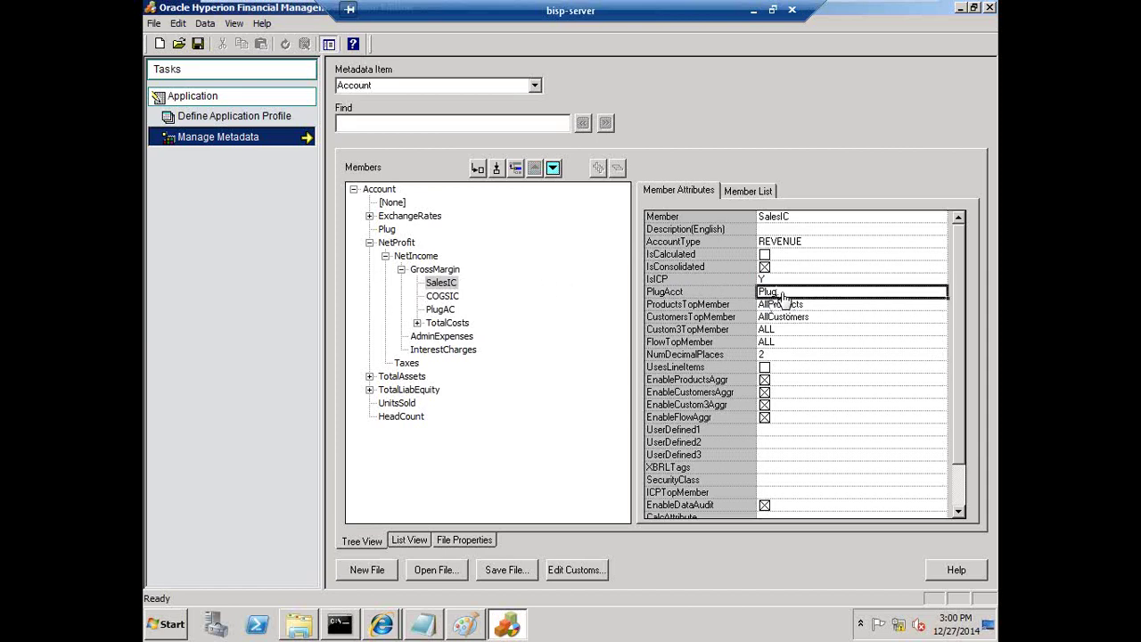
pyautogui.write('AC')
# - Set the PlugAcct attribute of the COGSIC account to PlugAC
pyautogui.click(442, 296)
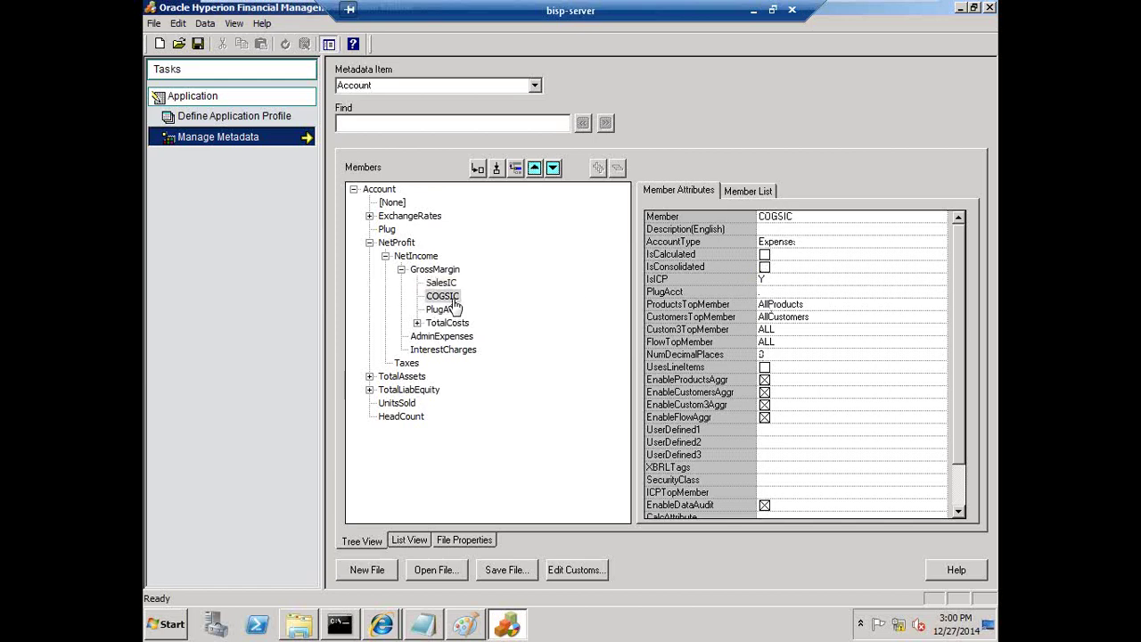
pyautogui.click(766, 294)
pyautogui.write('PlugAC')
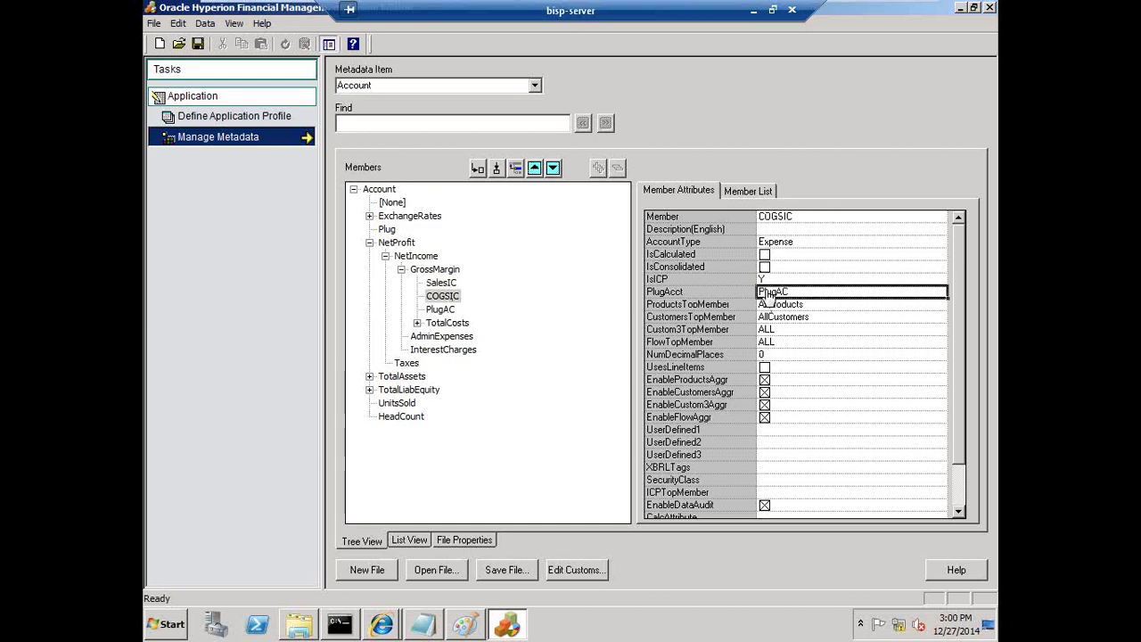
# - Switch to Notepad to review the intercompany and plug account notes, then return to Hyperion Financial Management and check COGSIC's remaining attributes
pyautogui.click(416, 631)
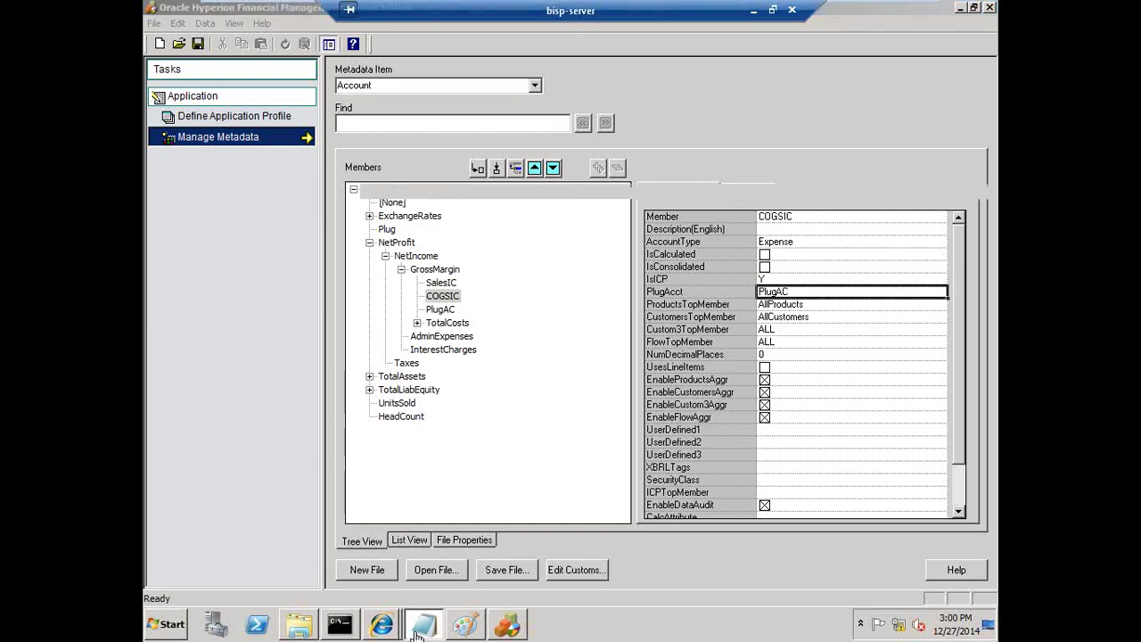
pyautogui.click(575, 237)
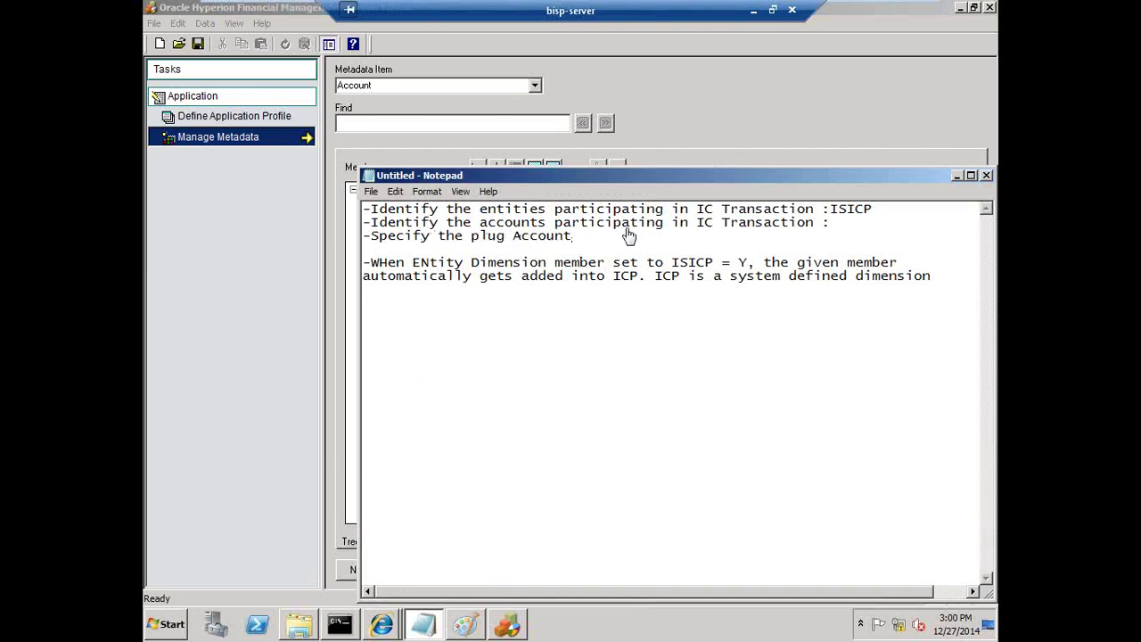
pyautogui.moveTo(821, 222); pyautogui.dragTo(851, 224)
pyautogui.click(900, 159)
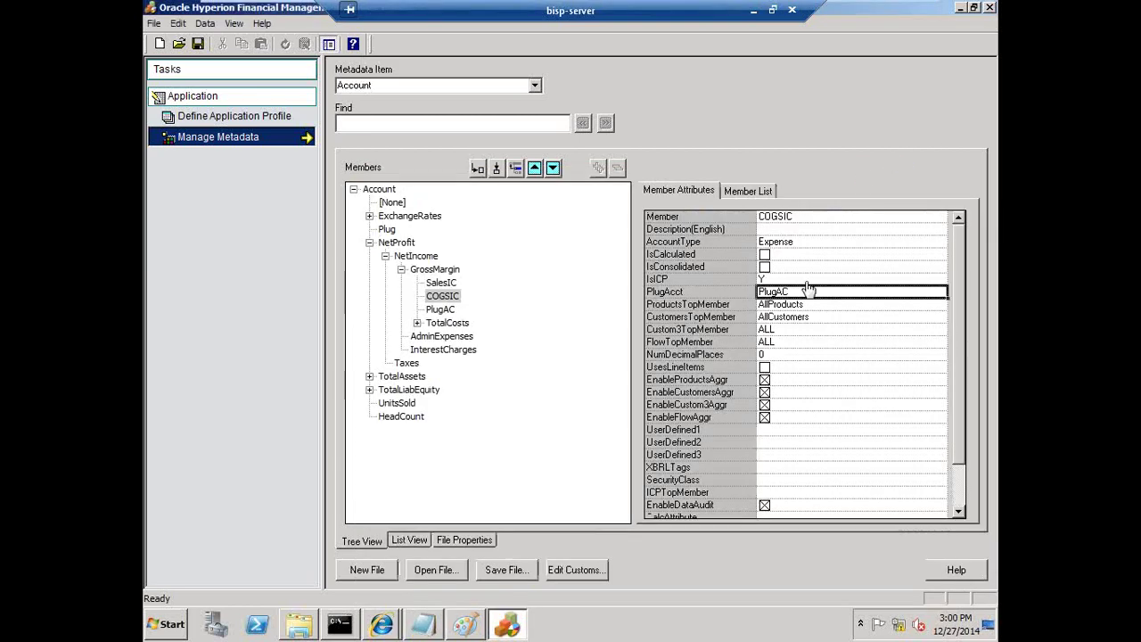
pyautogui.click(960, 509)
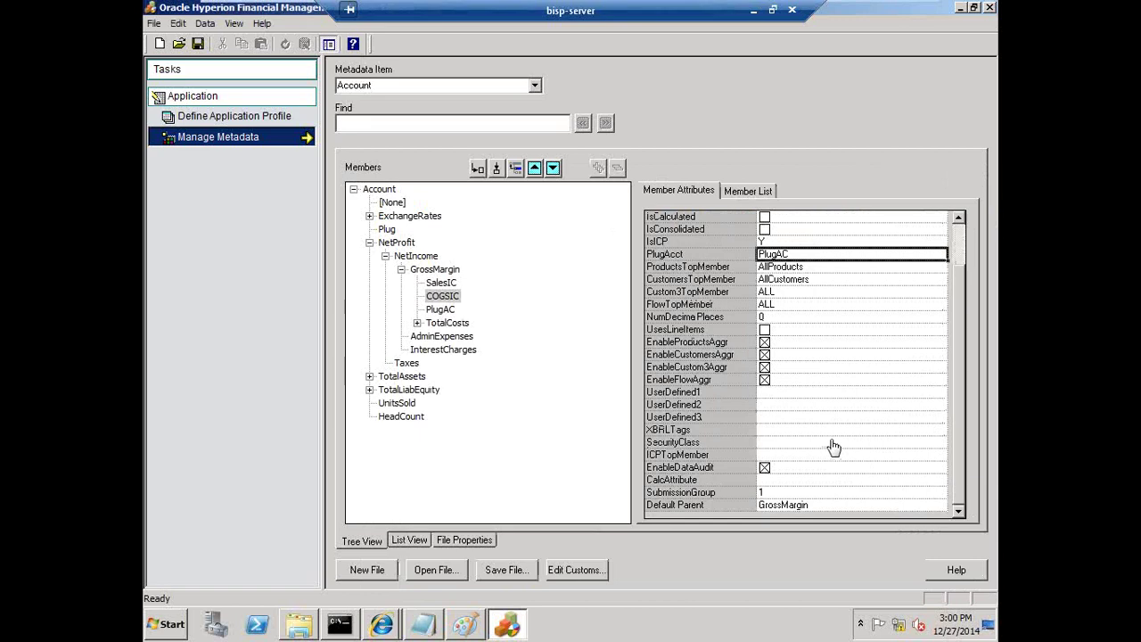
# - Save the metadata as a new XML file named Simple4 in the 03 Metadata folder
pyautogui.click(506, 571)
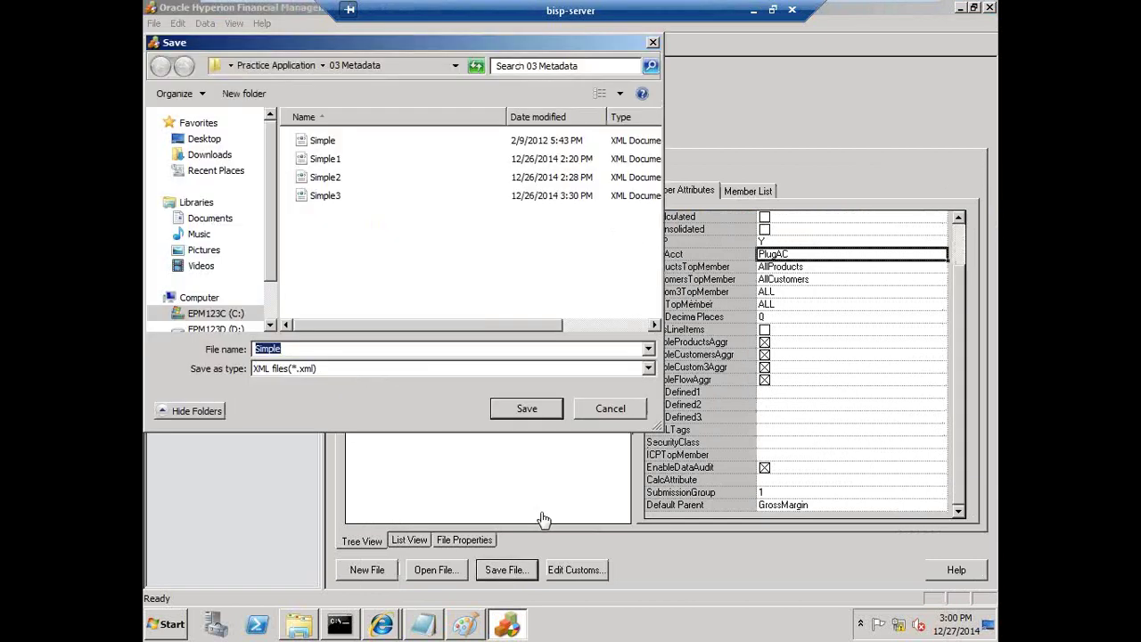
pyautogui.click(312, 202)
pyautogui.click(400, 350)
pyautogui.press('Return')
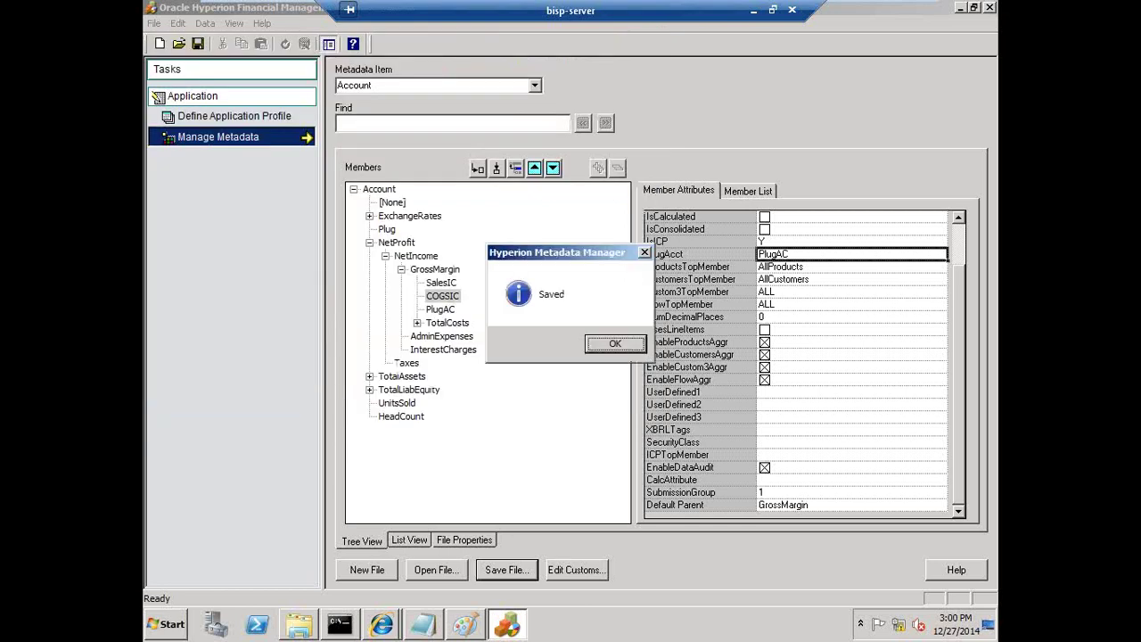
pyautogui.click(615, 346)
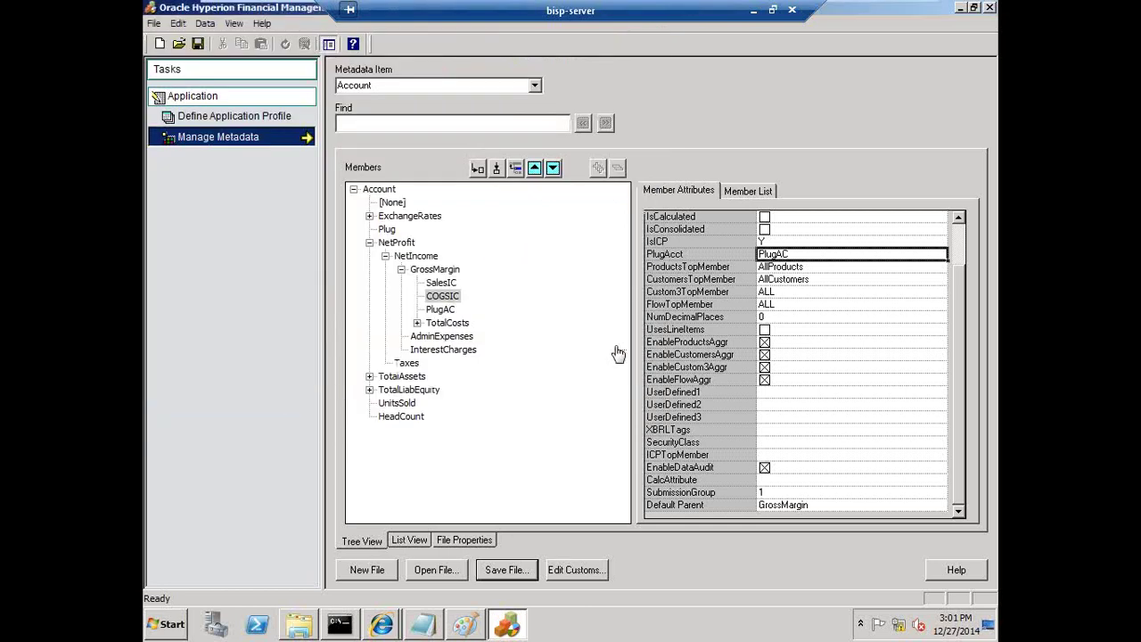
# - Switch to the EPM Workspace in the browser, log off, and log back on with the user name and account password
pyautogui.click(382, 623)
pyautogui.click(375, 561)
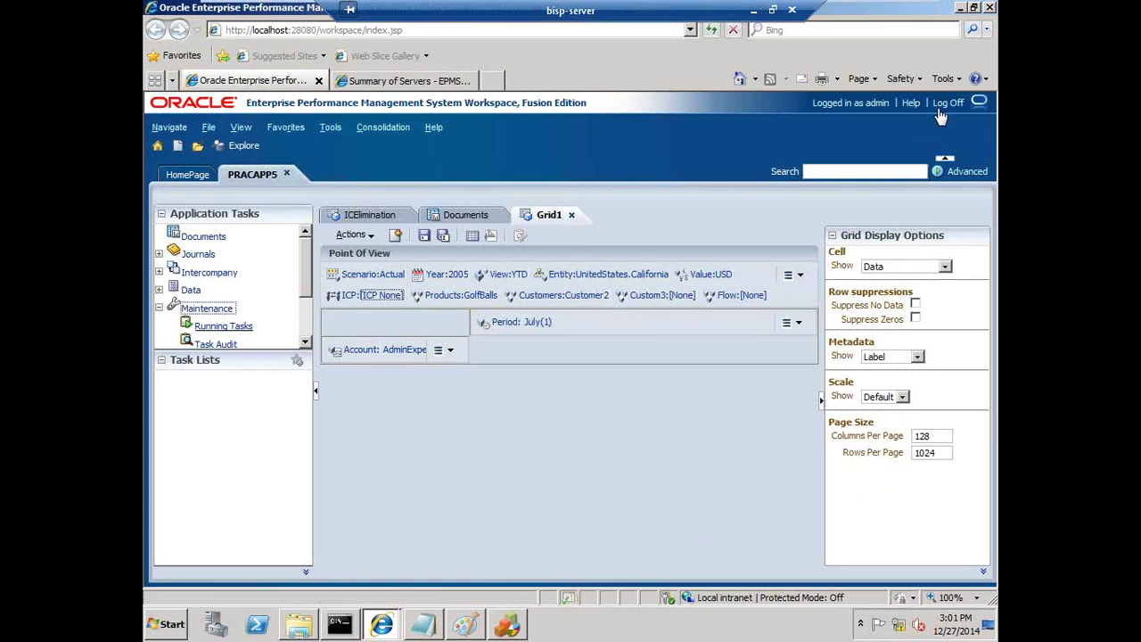
pyautogui.click(947, 103)
pyautogui.click(655, 380)
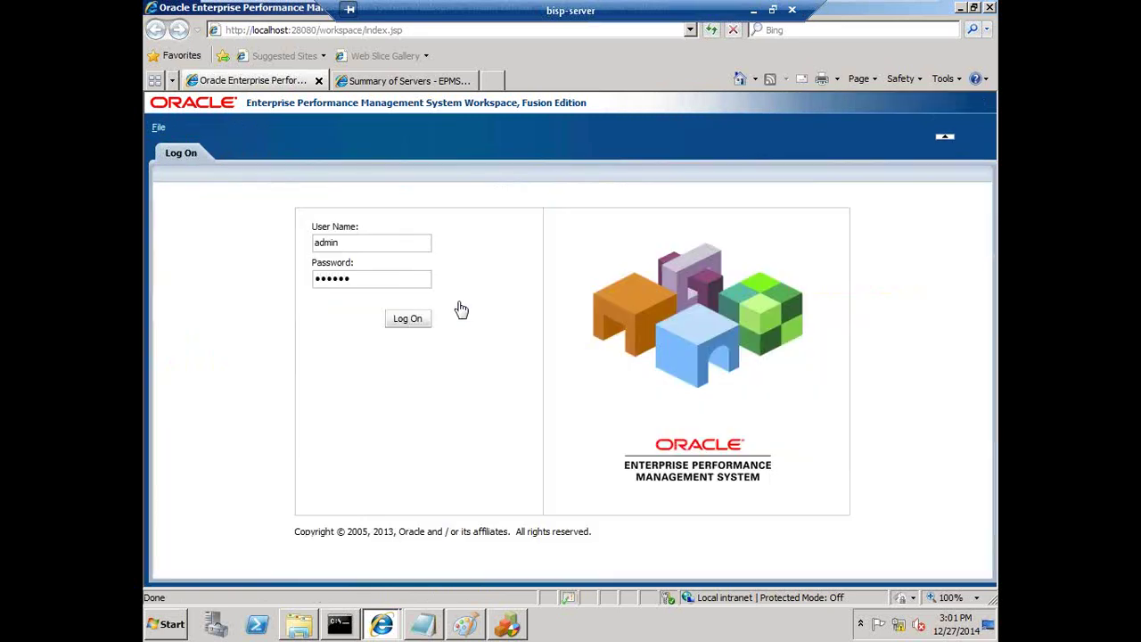
pyautogui.press('Return')
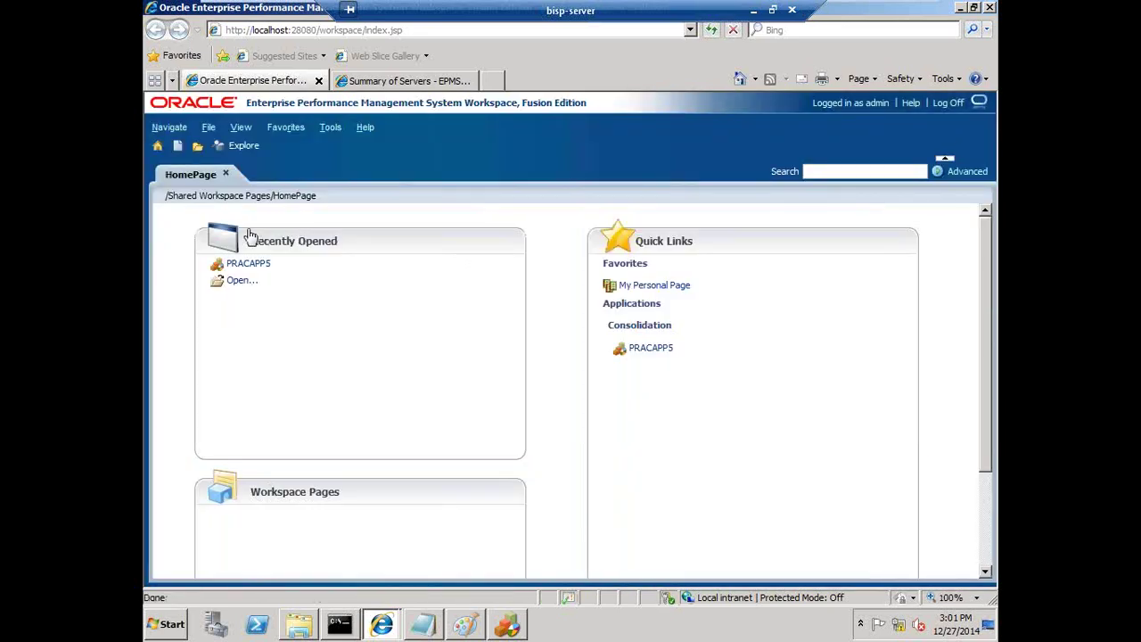
# - Open the PRACAPP5 application and bring up its Load Application Elements page
pyautogui.click(247, 264)
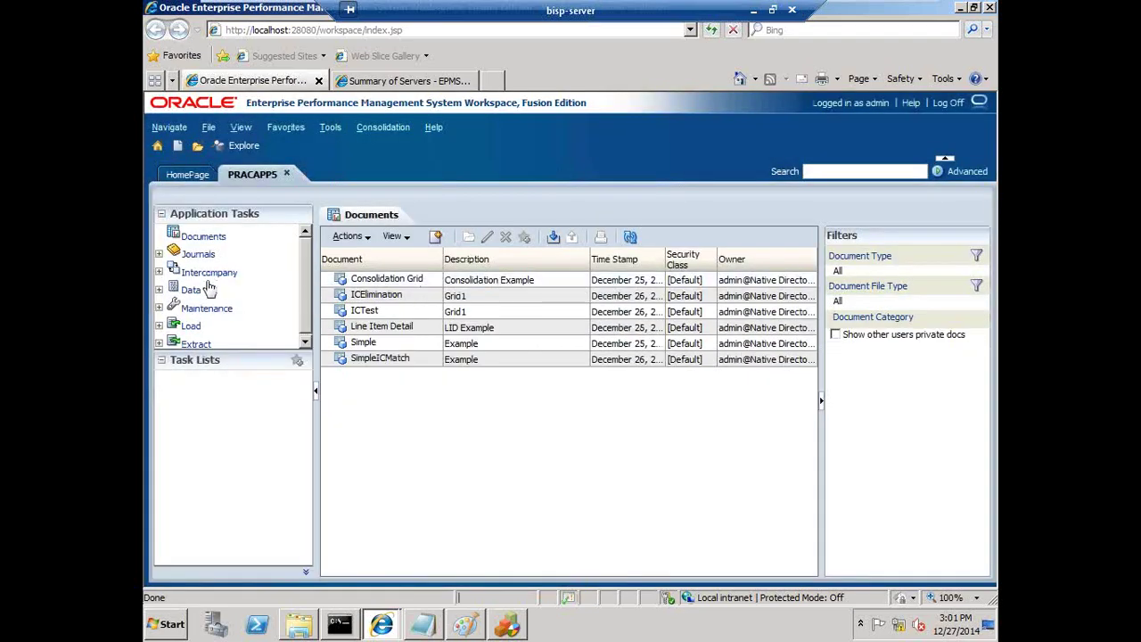
pyautogui.click(197, 325)
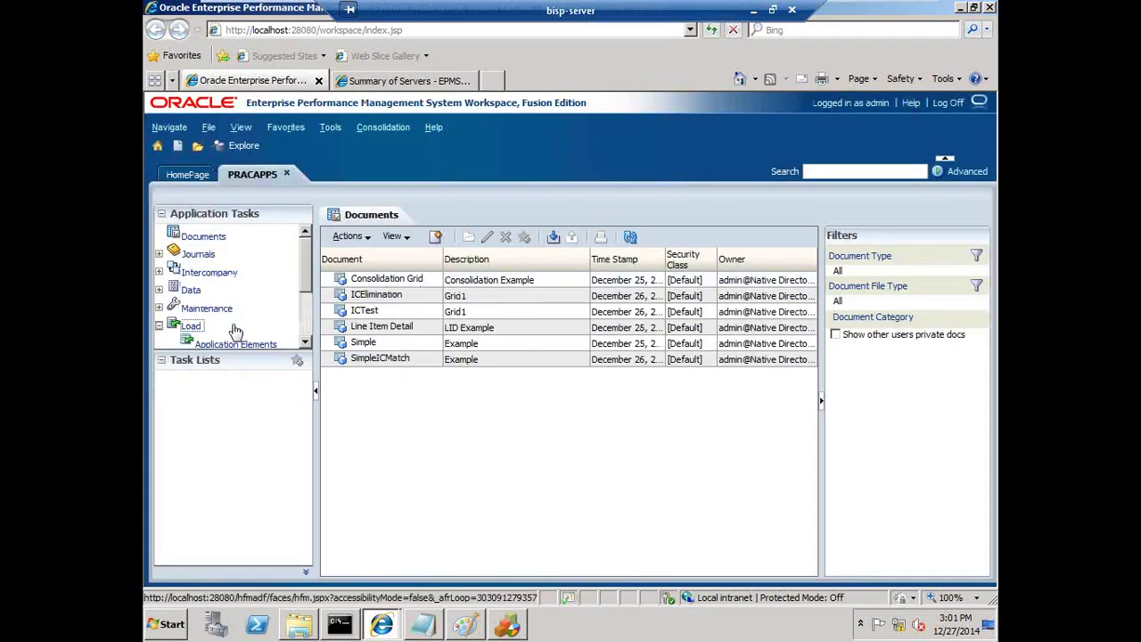
pyautogui.scroll(-3, 306, 338)
pyautogui.click(247, 257)
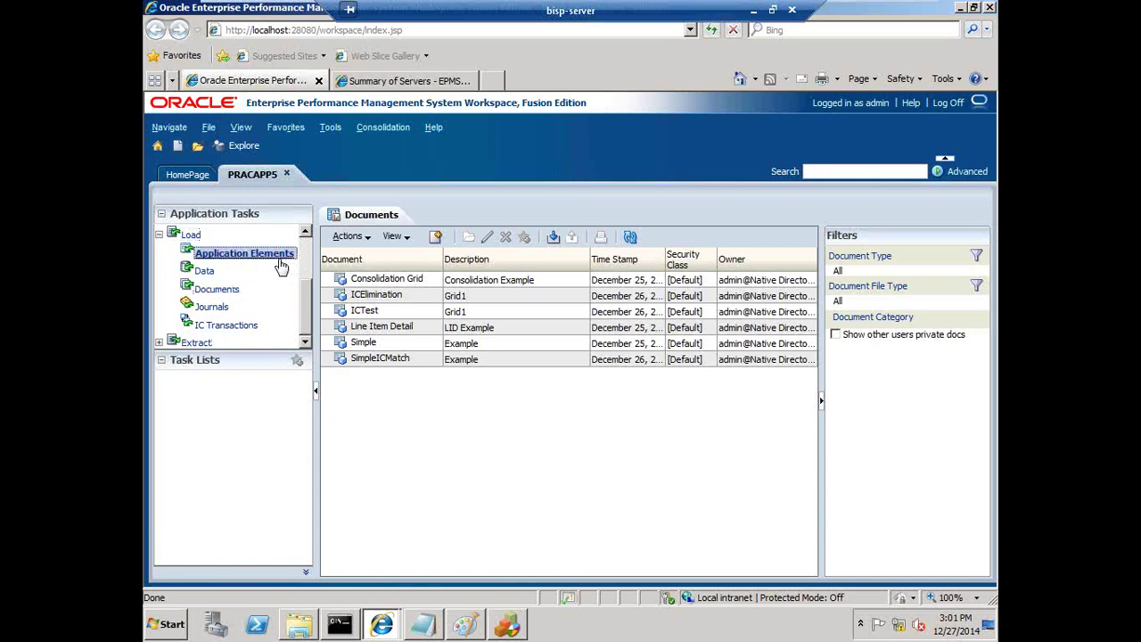
pyautogui.rightClick(284, 257)
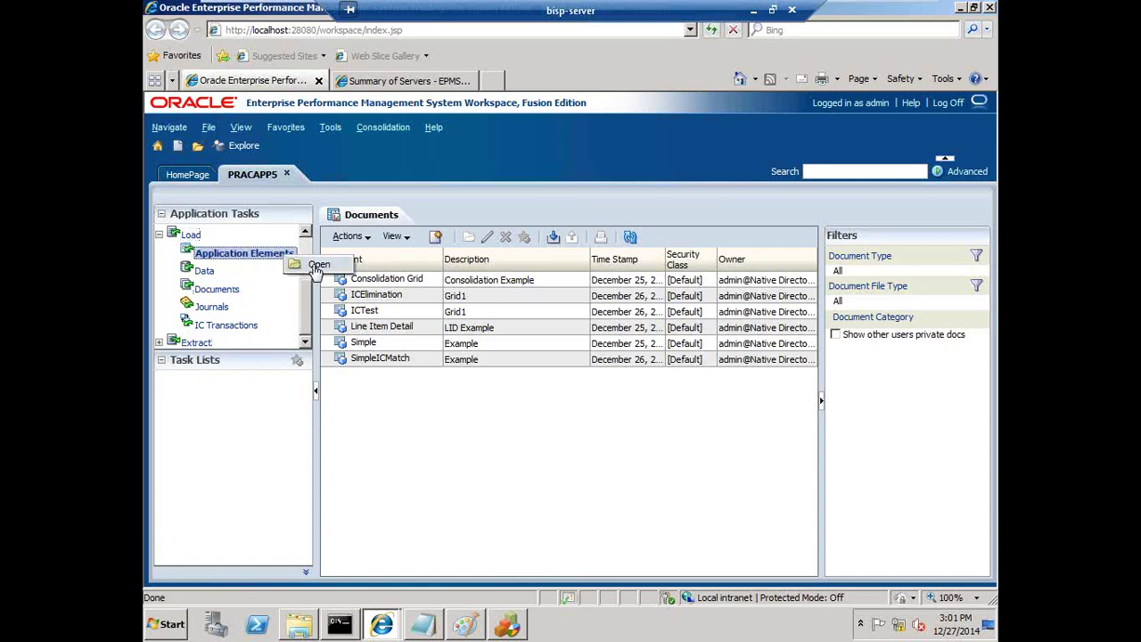
pyautogui.click(318, 265)
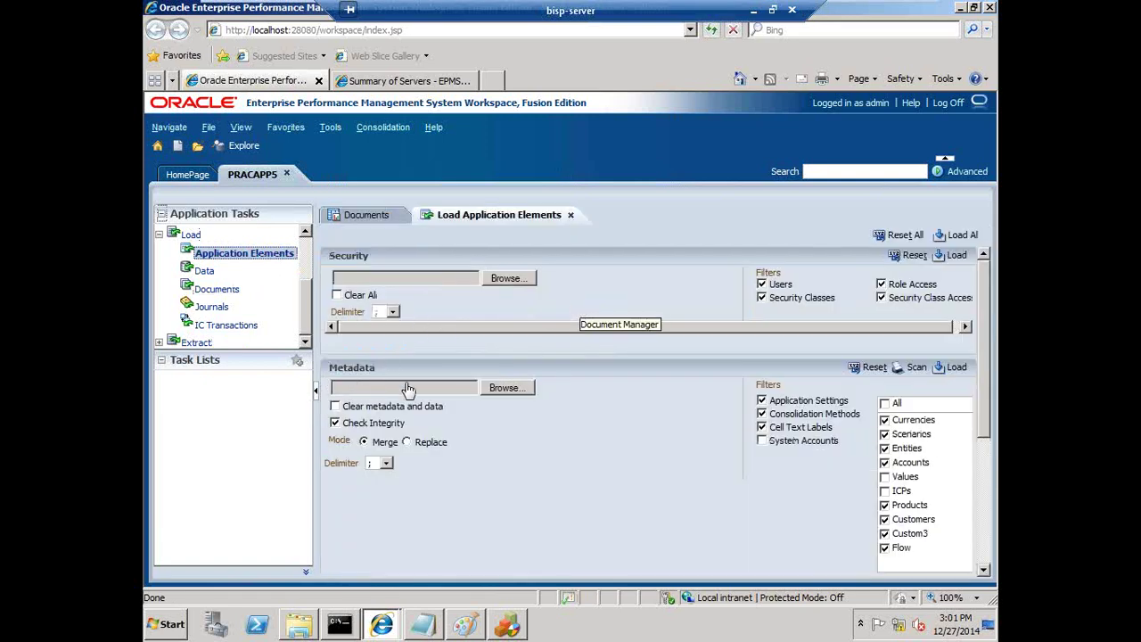
# - Load the metadata file Simple2.xml with Clear metadata and data enabled, accepting the clearing of existing data
pyautogui.click(336, 406)
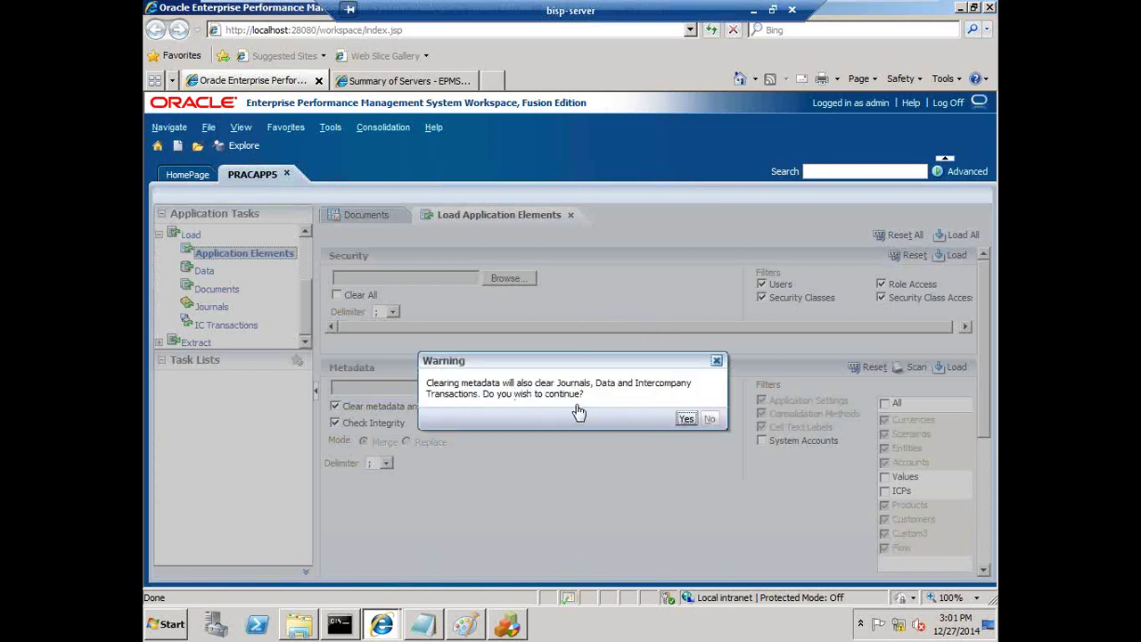
pyautogui.press('Return')
pyautogui.click(519, 393)
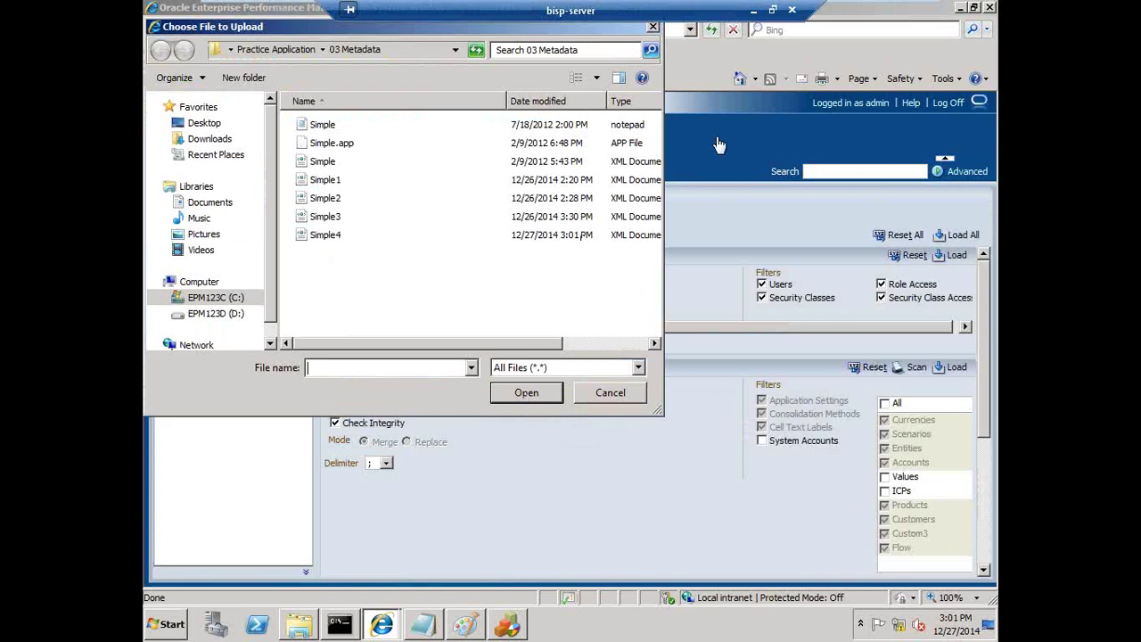
pyautogui.press('Escape')
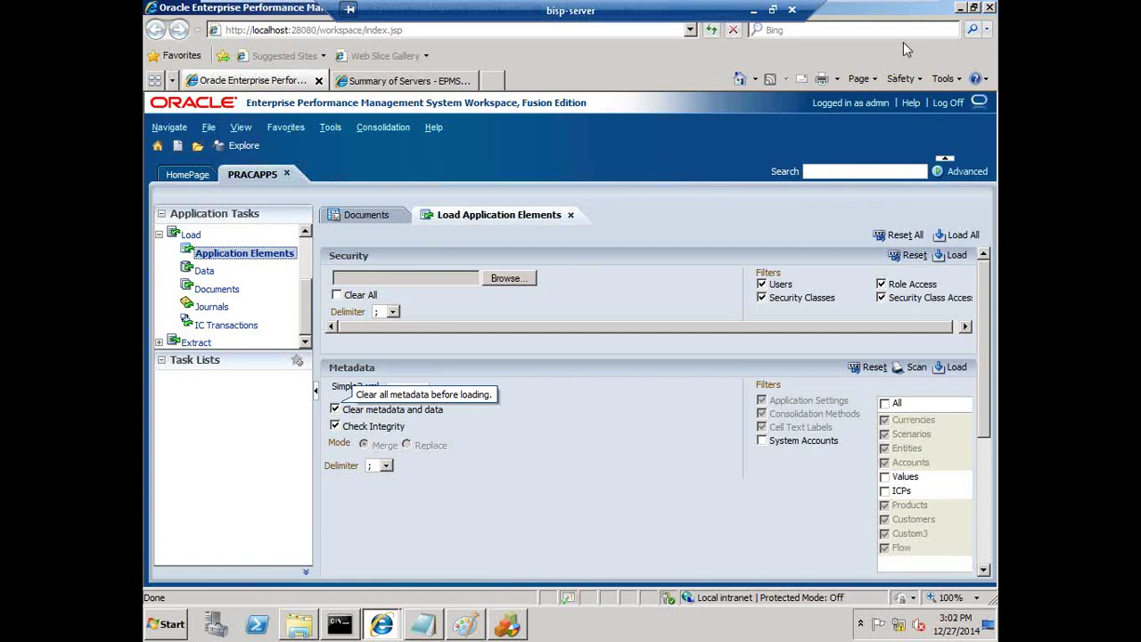
pyautogui.click(943, 369)
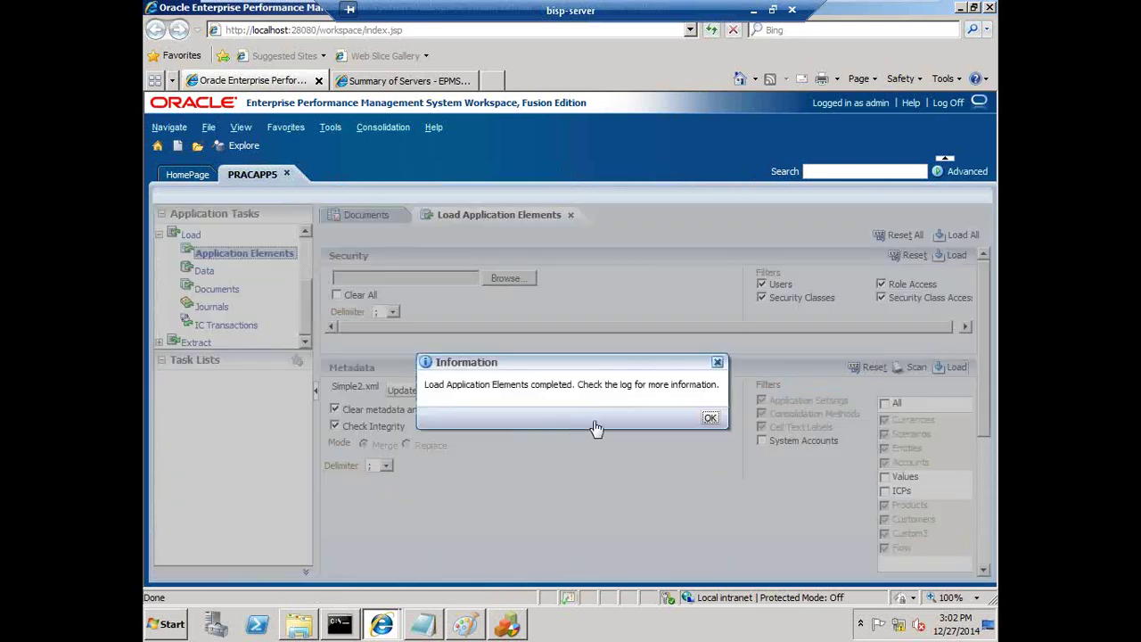
pyautogui.click(710, 420)
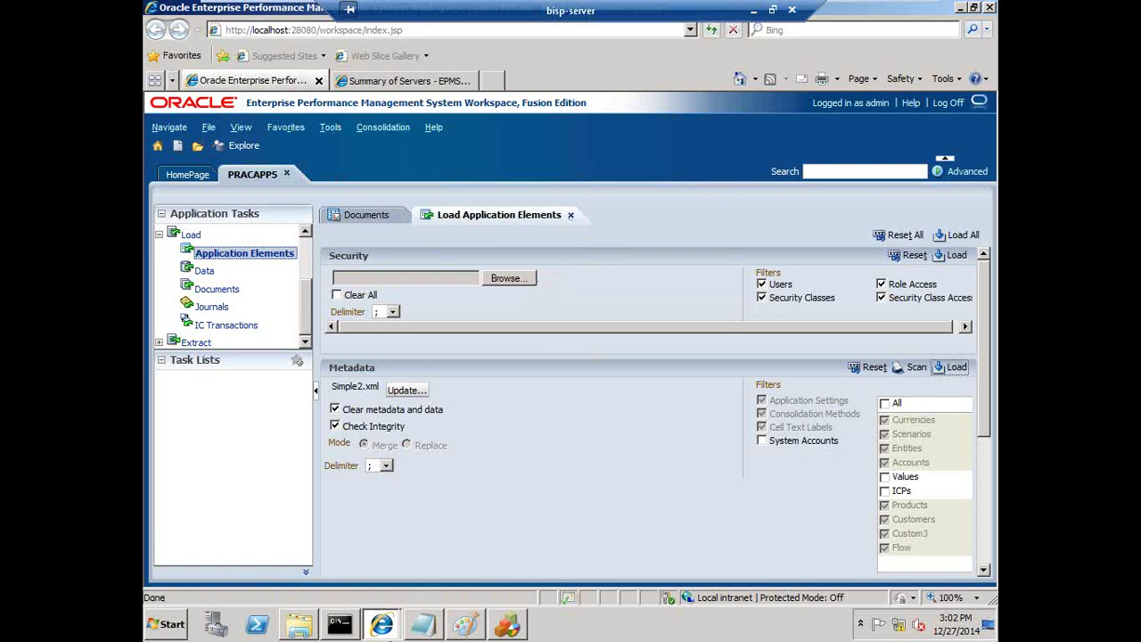
# - Switch to Notepad and add the line "Consolidate--->Calculate" below the note about the ICP dimension
pyautogui.click(423, 626)
pyautogui.click(377, 323)
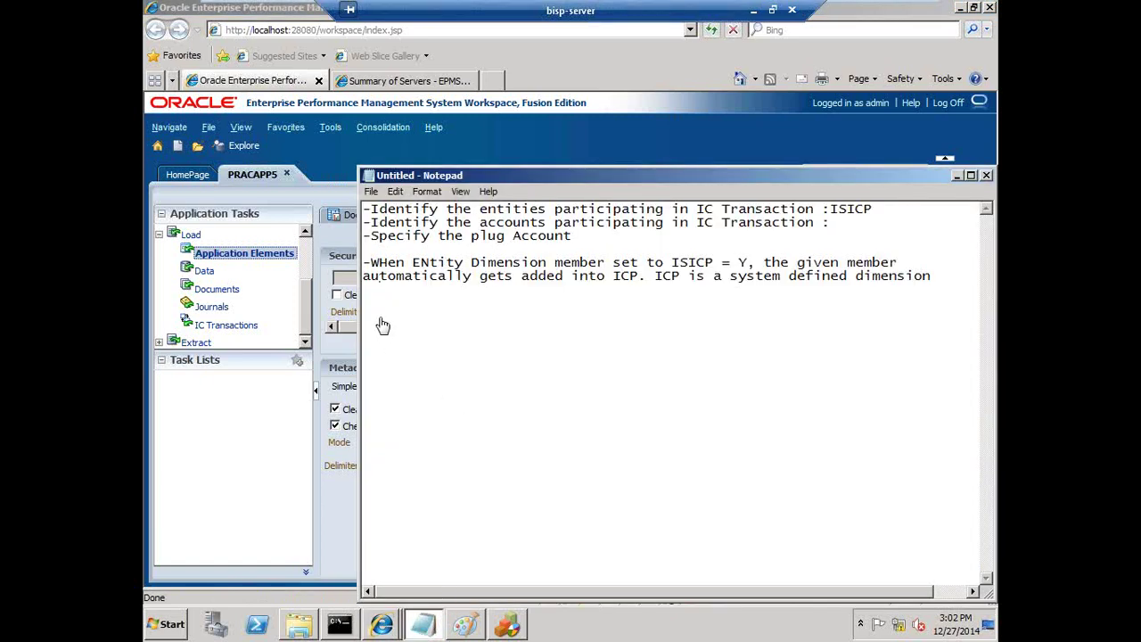
pyautogui.press('Return')
pyautogui.write('Consolidate--->')
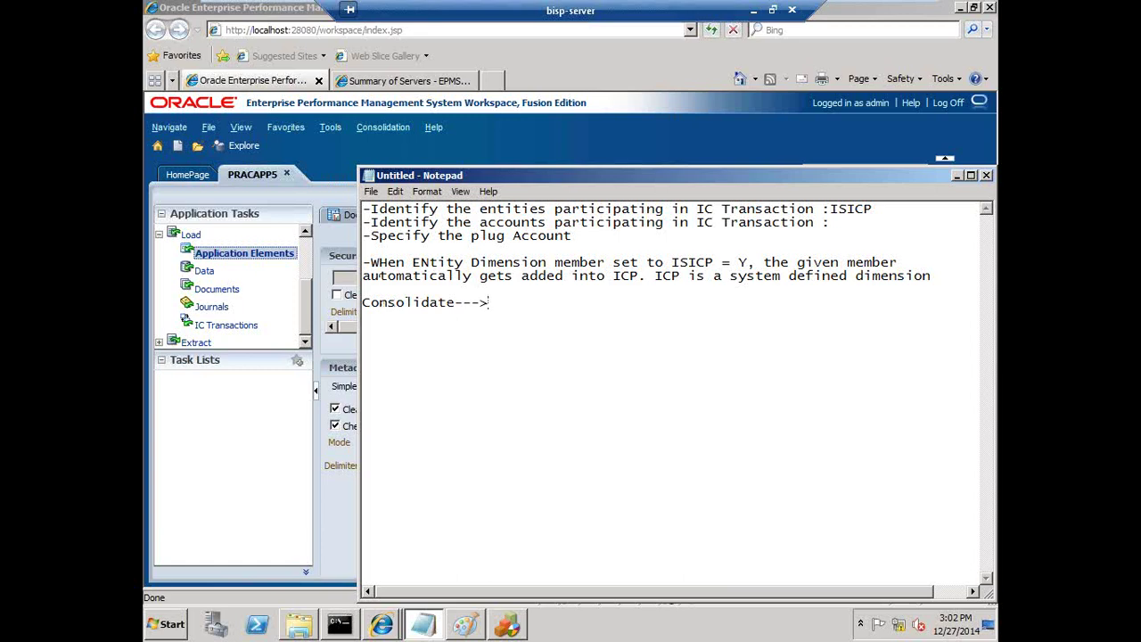
pyautogui.write('Con')
pyautogui.press('BackSpace')
pyautogui.press('BackSpace')
pyautogui.write('c')
pyautogui.press('BackSpace')
pyautogui.press('BackSpace')
pyautogui.press('BackSpace')
# - Duplicate the "Consolidate--->Calculate" line directly below itself
pyautogui.press('Home')
pyautogui.hotkey('shift', 'Down')
pyautogui.hotkey('ctrl', 'c')
pyautogui.hotkey('ctrl', 'v')
pyautogui.hotkey('ctrl', 'v')
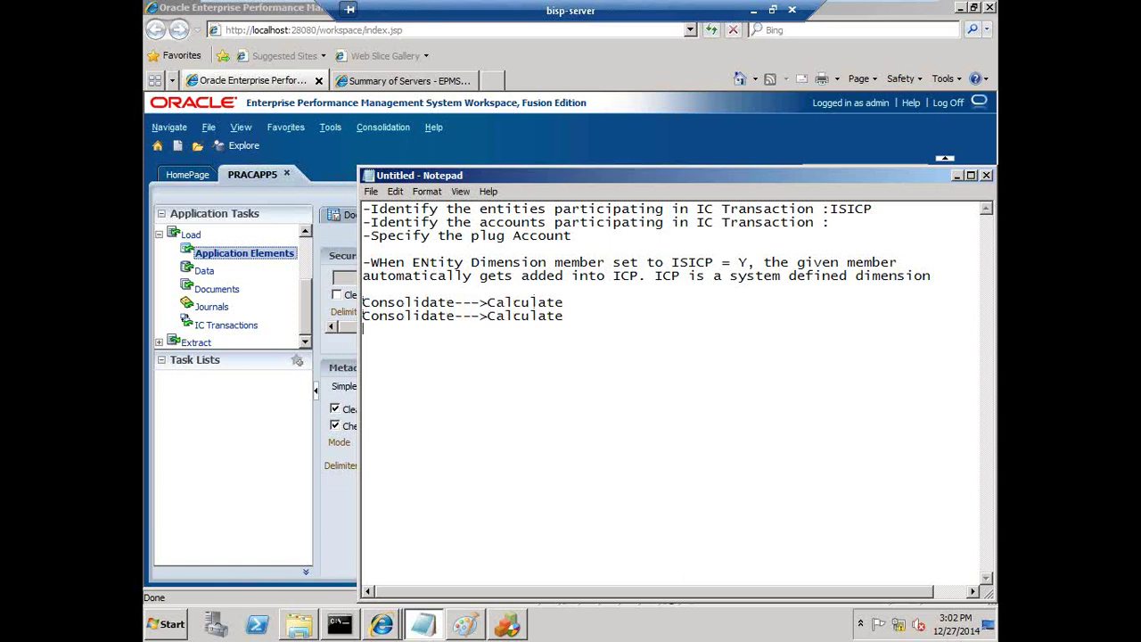
# - Change the duplicated line to read "Consolidate--->Currency Conversion"
pyautogui.hotkey('shift', 'Left')
pyautogui.hotkey('shift', 'Left')
pyautogui.hotkey('shift', 'Left')
pyautogui.hotkey('shift', 'Left')
pyautogui.hotkey('shift', 'Left')
pyautogui.hotkey('shift', 'Left')
pyautogui.hotkey('shift', 'Left')
pyautogui.hotkey('shift', 'Left')
pyautogui.hotkey('shift', 'Left')
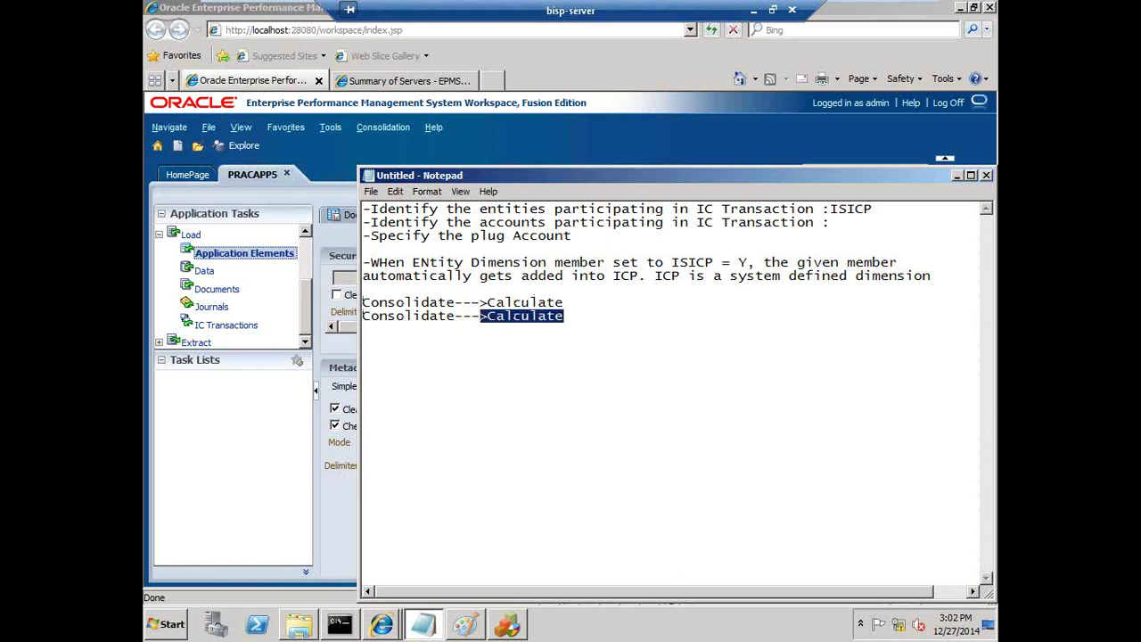
pyautogui.press('Delete')
pyautogui.write('urrency')
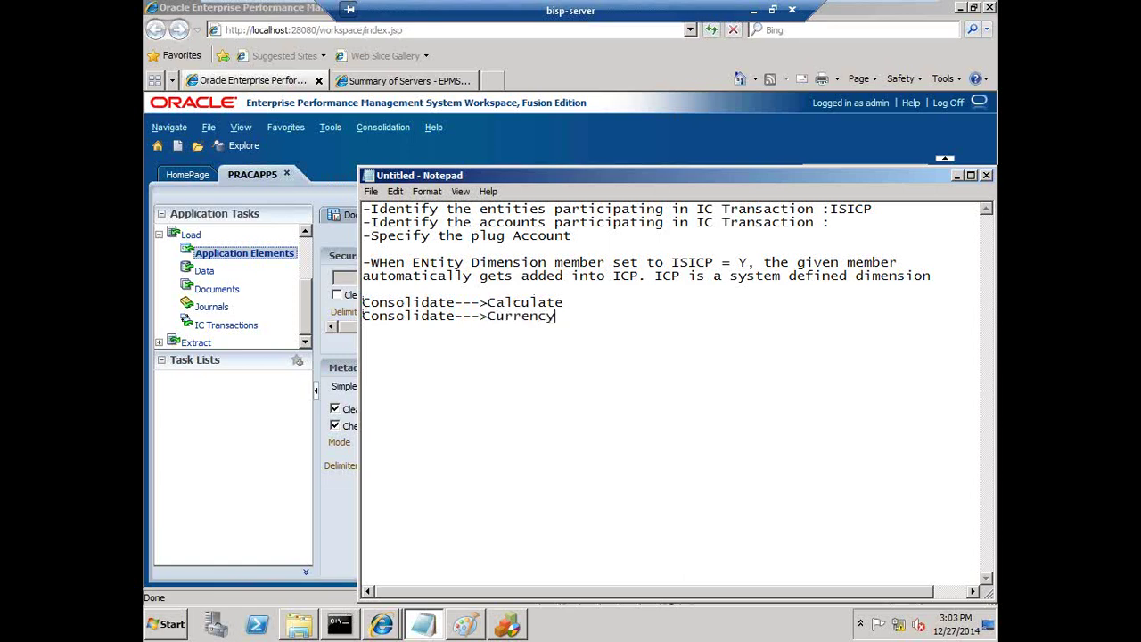
pyautogui.write(' Co')
# - Add a third line reading "Consolidate--->IC Elimination", built from another copy of the Consolidate line
pyautogui.hotkey('ctrl', 'v')
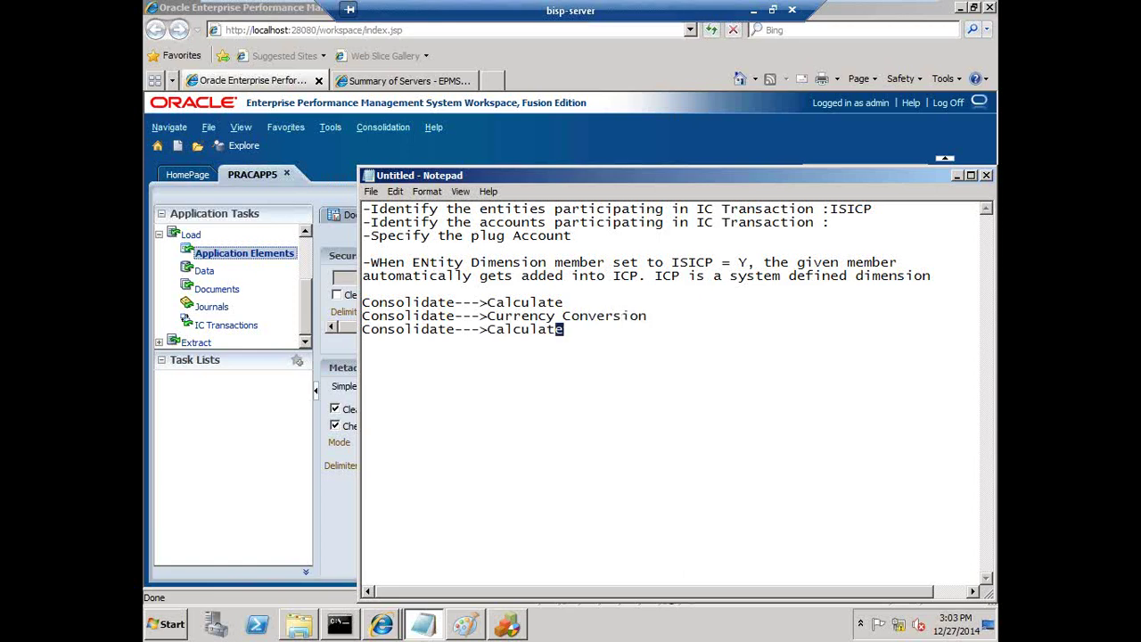
pyautogui.hotkey('shift', 'Left')
pyautogui.hotkey('shift', 'Left')
pyautogui.hotkey('shift', 'Left')
pyautogui.hotkey('shift', 'Left')
pyautogui.hotkey('shift', 'Left')
pyautogui.hotkey('shift', 'Left')
pyautogui.hotkey('shift', 'Left')
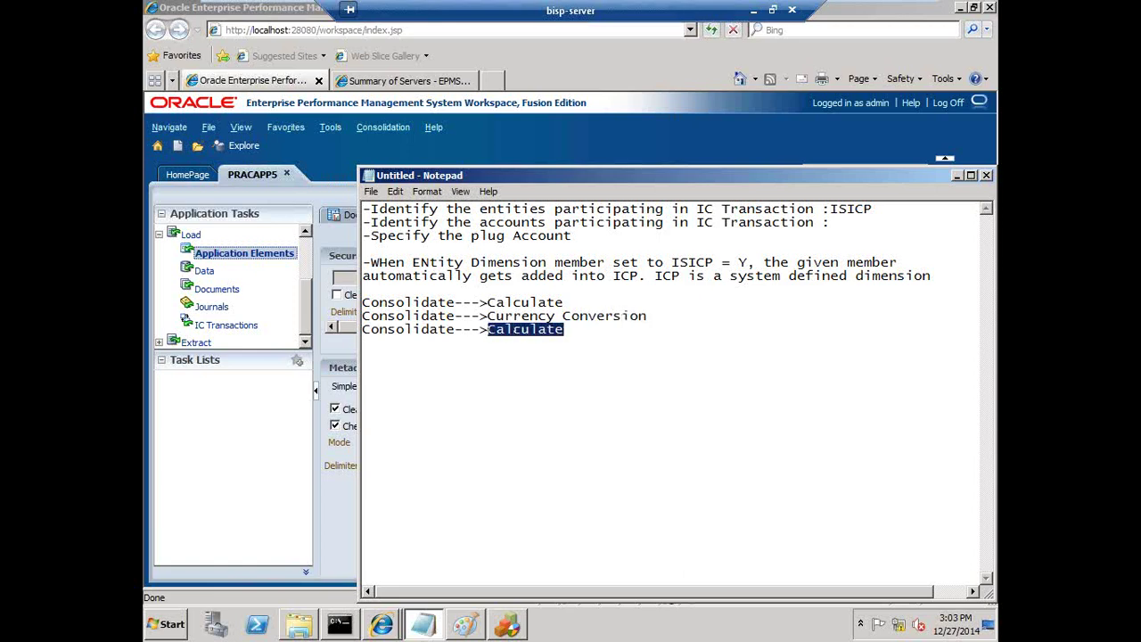
pyautogui.write('IC Elimination')
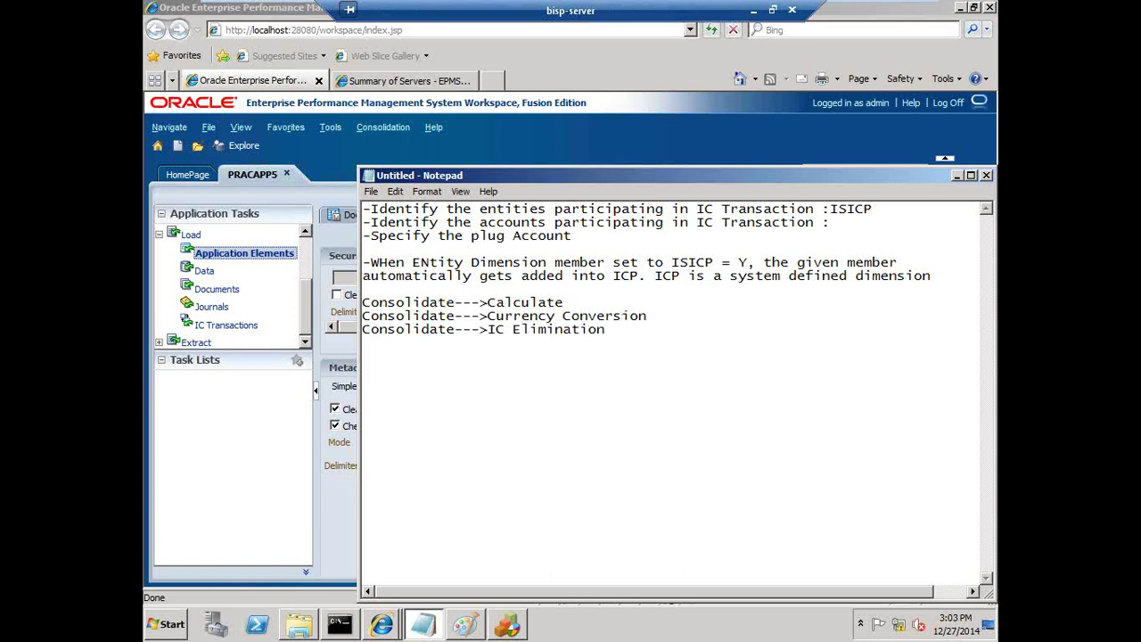
# - Switch back to the EPM Workspace and create a new data grid from the PRACAPP5 documents list
pyautogui.hotkey('alt', 'Tab')
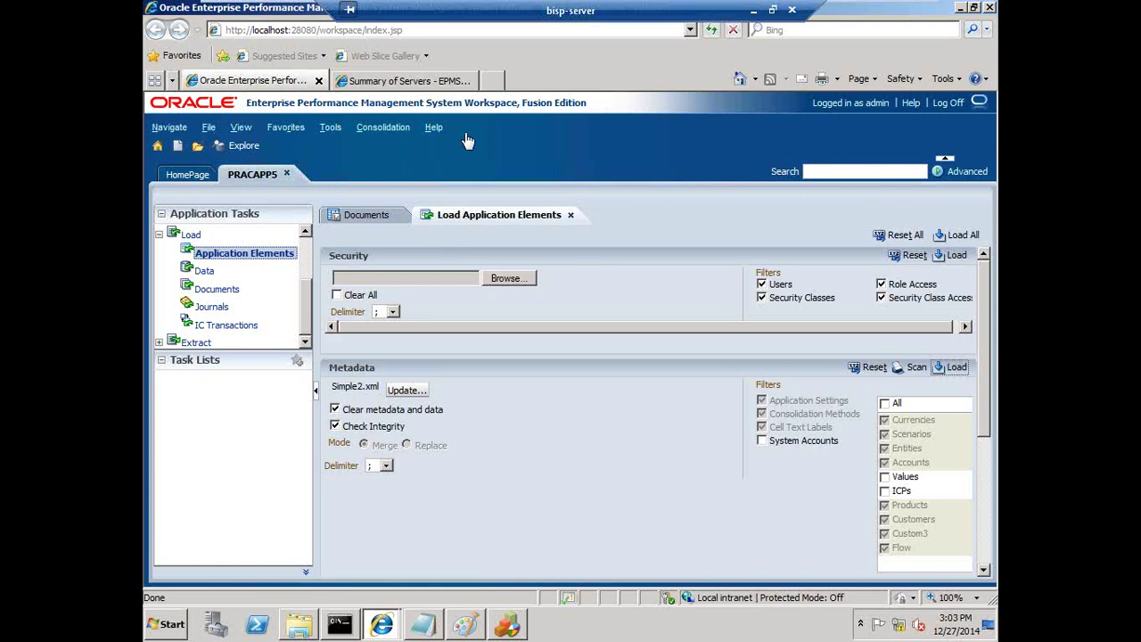
pyautogui.click(383, 129)
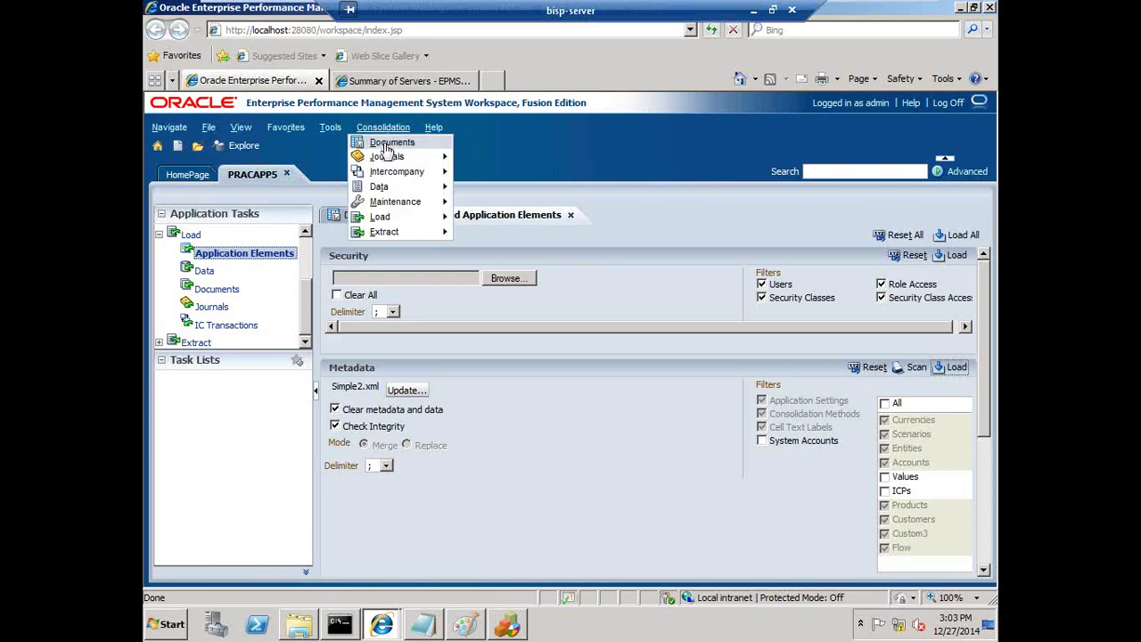
pyautogui.click(389, 144)
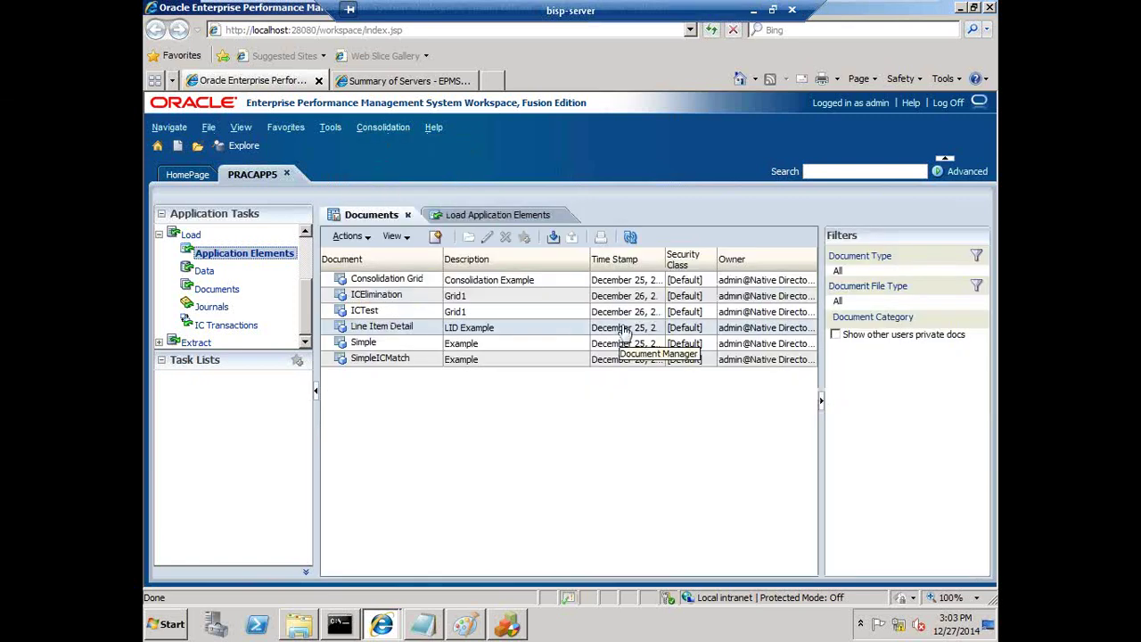
pyautogui.click(361, 241)
pyautogui.moveTo(358, 255)
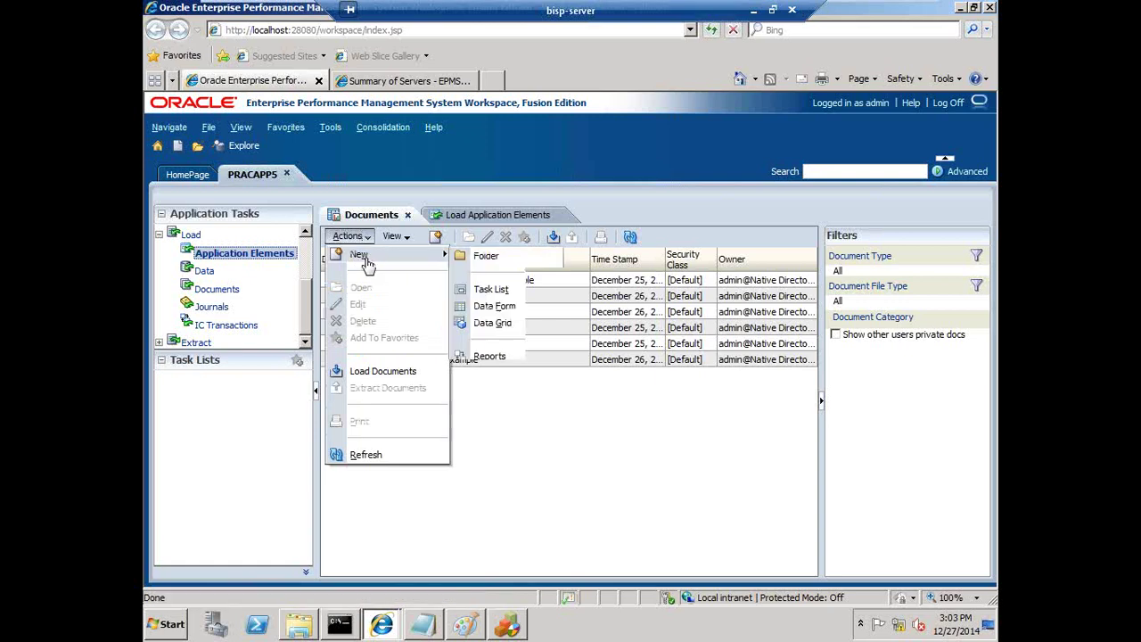
pyautogui.click(513, 328)
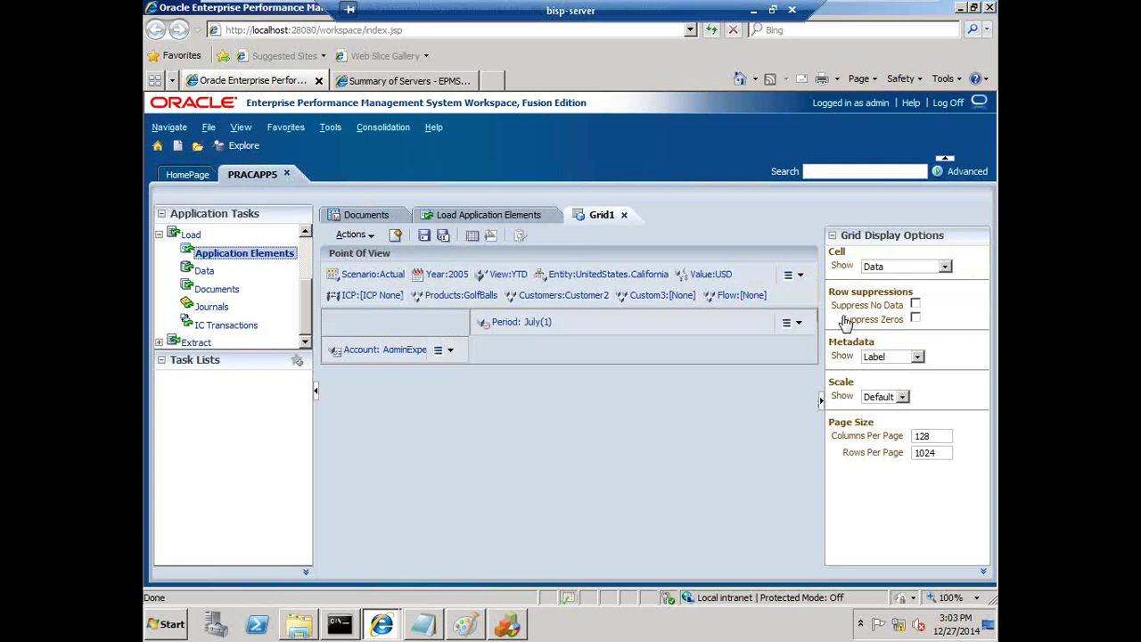
# - Replace AdminExpenses with SalesIC, COGSIC and PlugPL from GrossMargin as the grid's Account row members
pyautogui.click(401, 350)
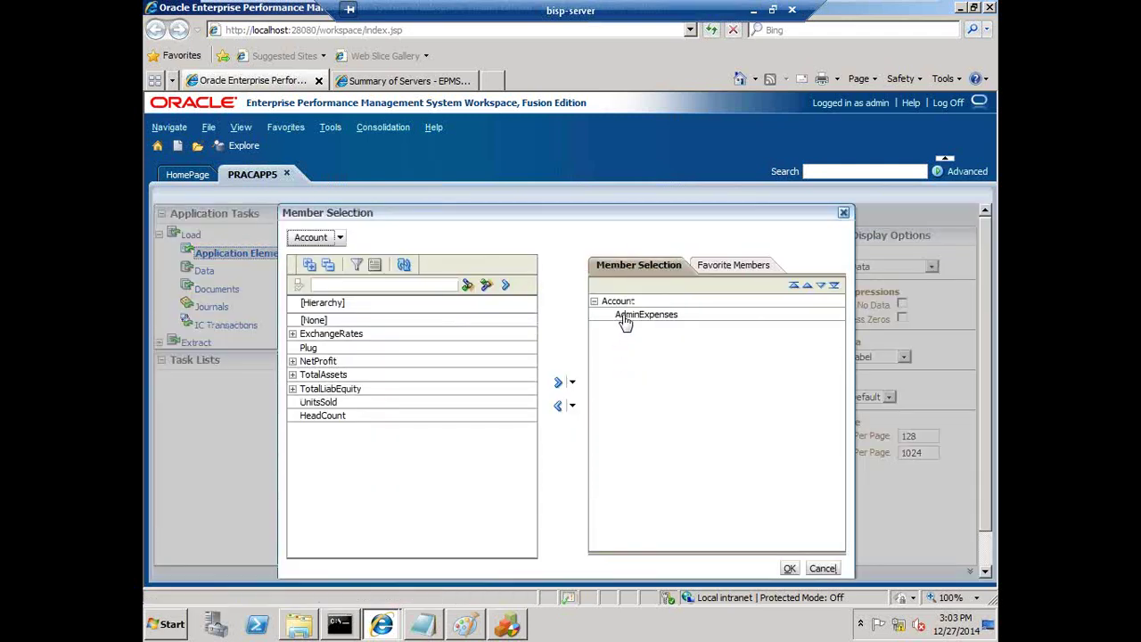
pyautogui.click(630, 316)
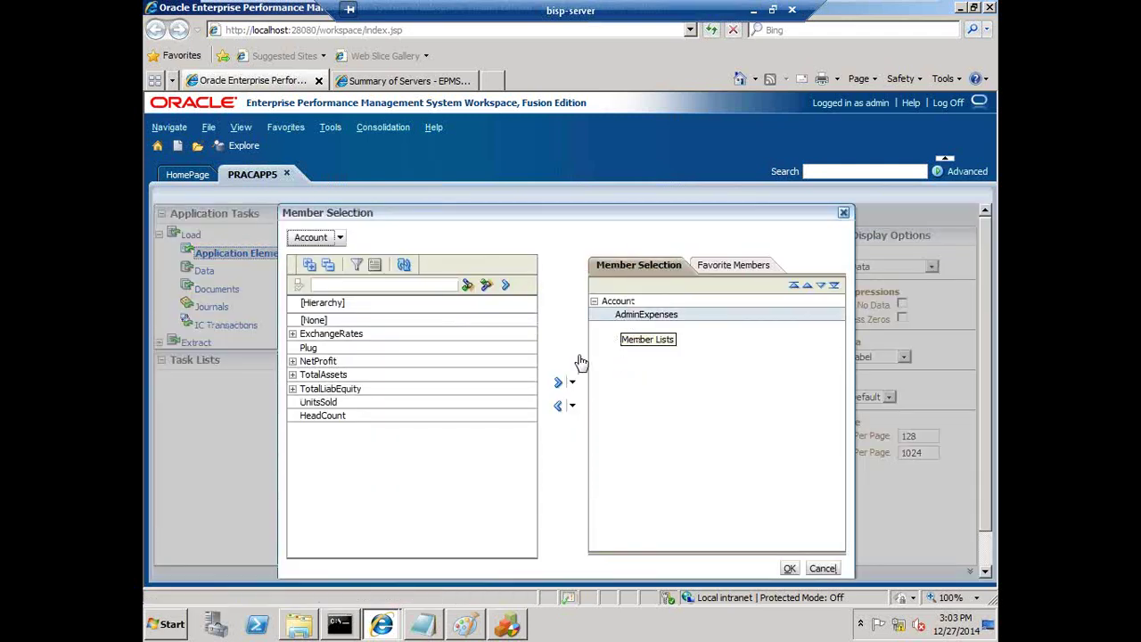
pyautogui.click(558, 406)
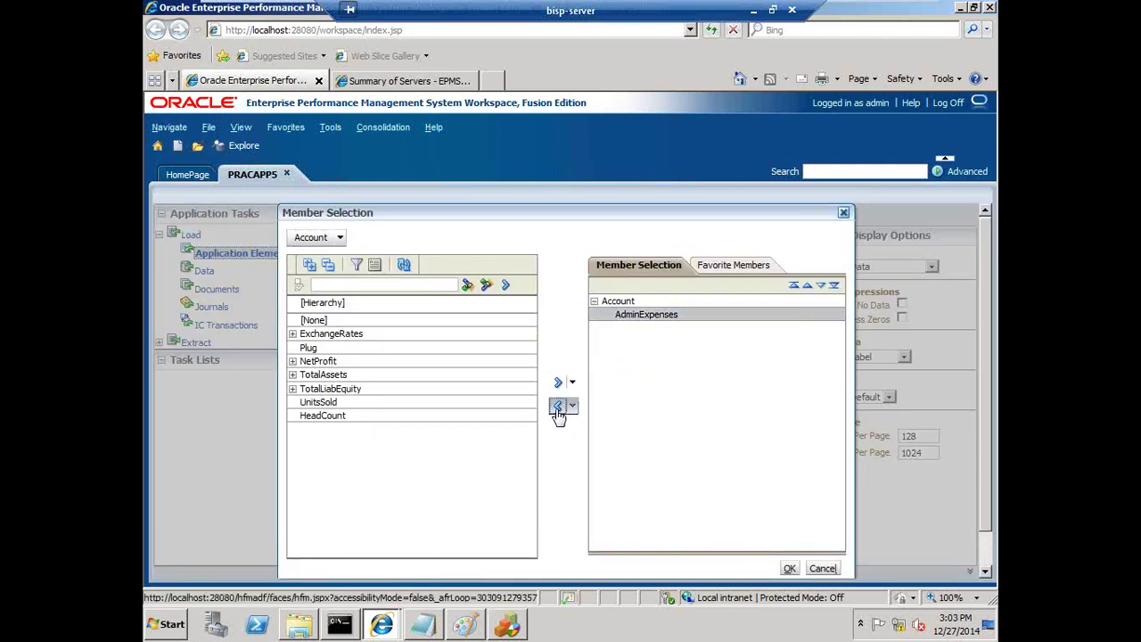
pyautogui.click(293, 363)
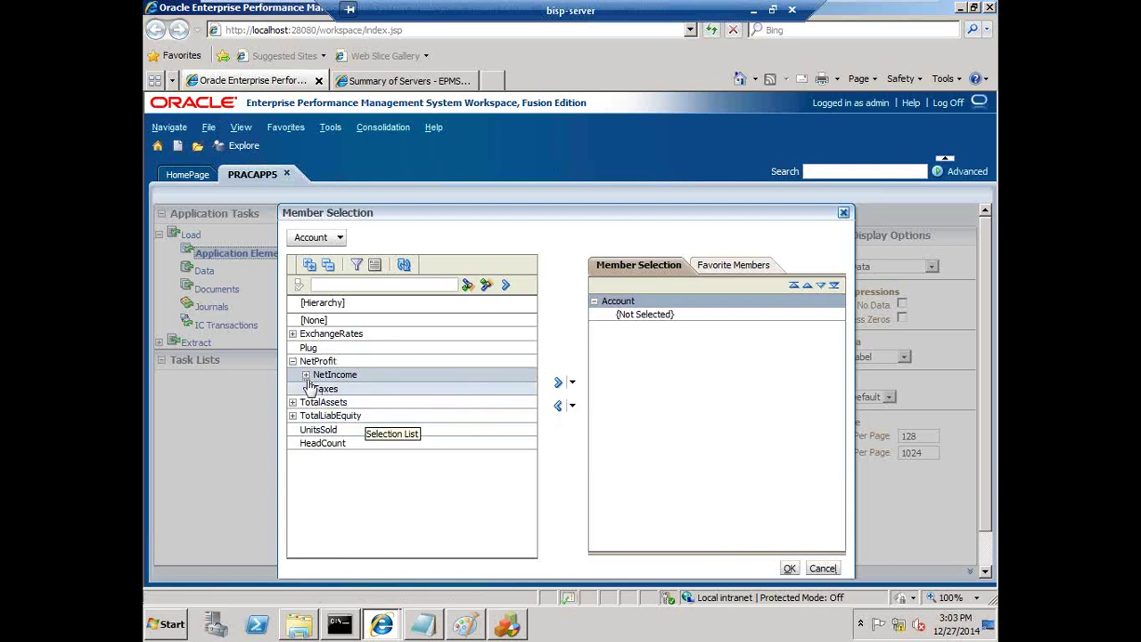
pyautogui.click(306, 375)
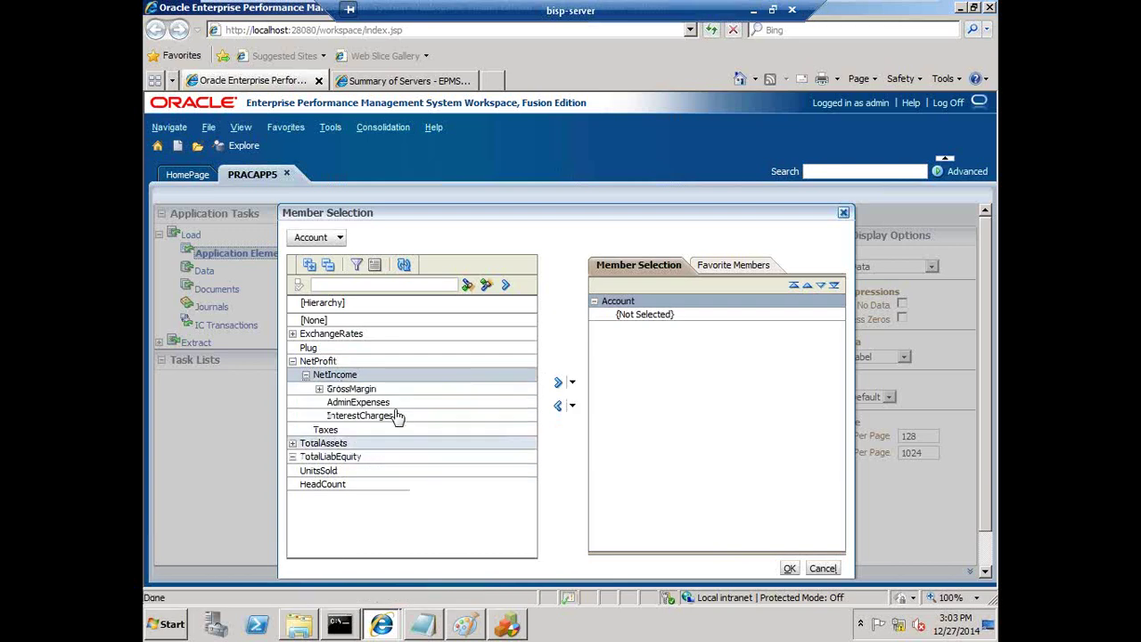
pyautogui.click(319, 392)
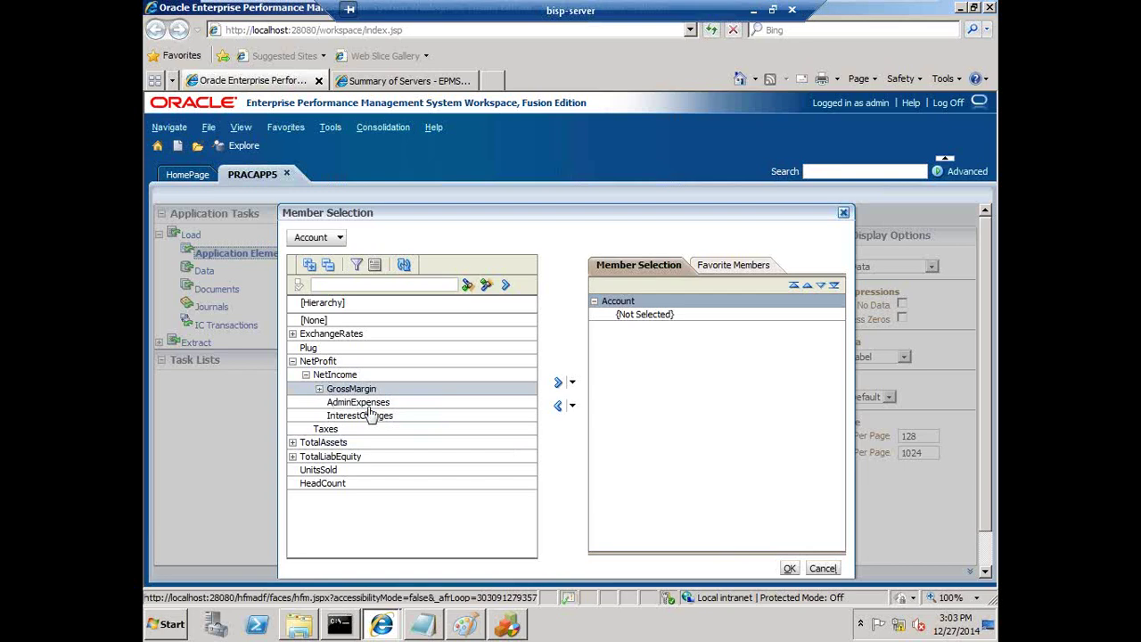
pyautogui.click(319, 390)
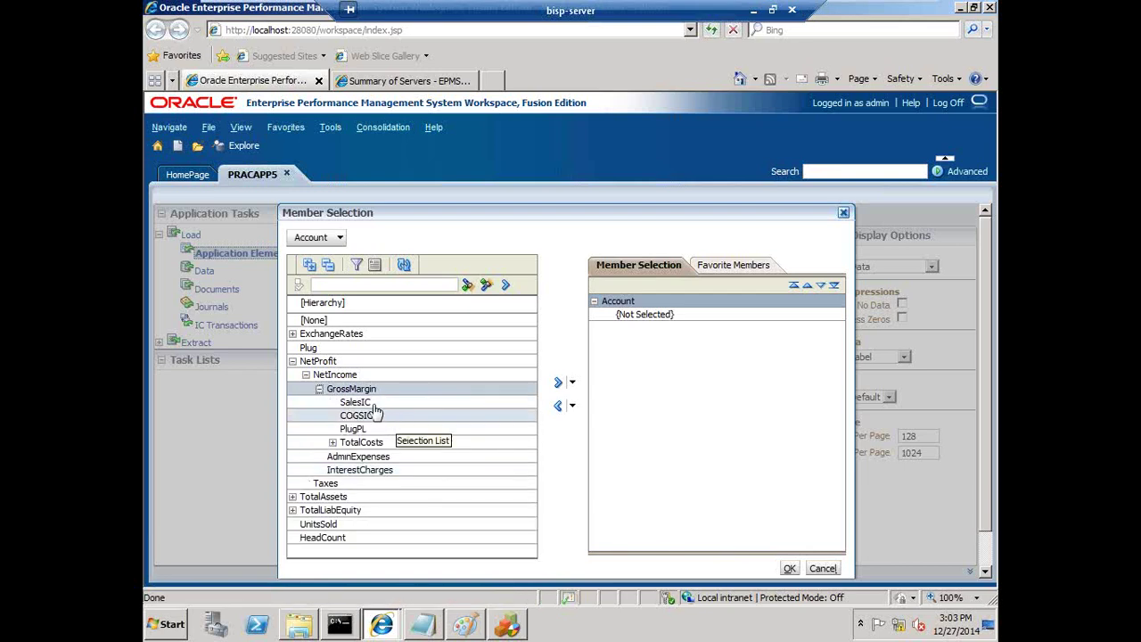
pyautogui.keyDown('ctrl'); pyautogui.click(374, 417); pyautogui.keyUp('ctrl')
pyautogui.keyDown('ctrl'); pyautogui.click(446, 432); pyautogui.keyUp('ctrl')
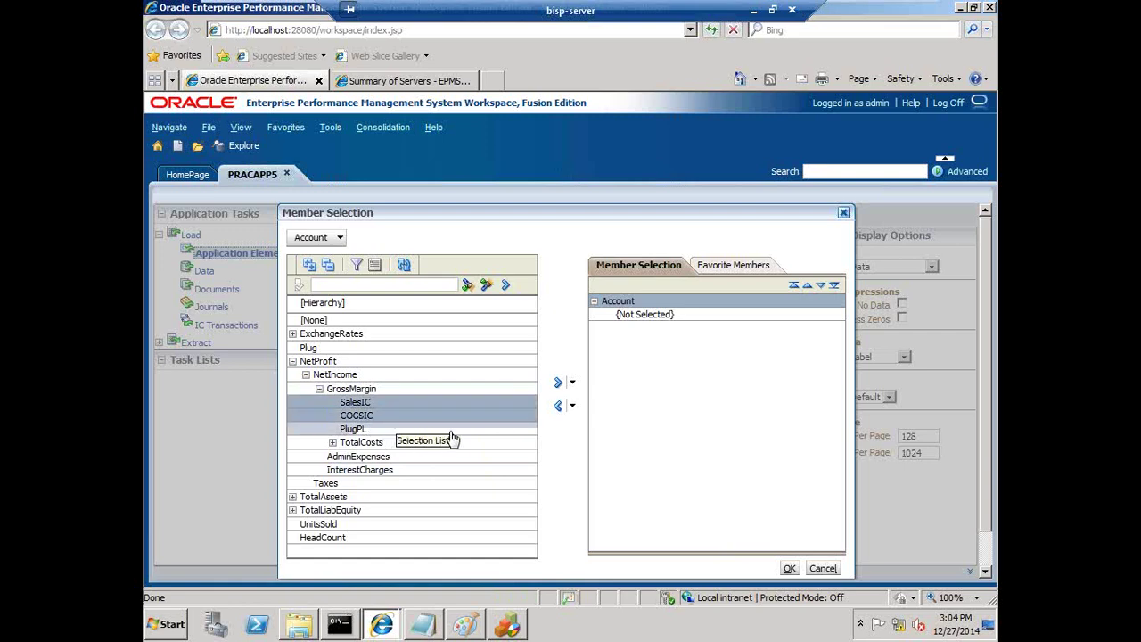
pyautogui.click(558, 385)
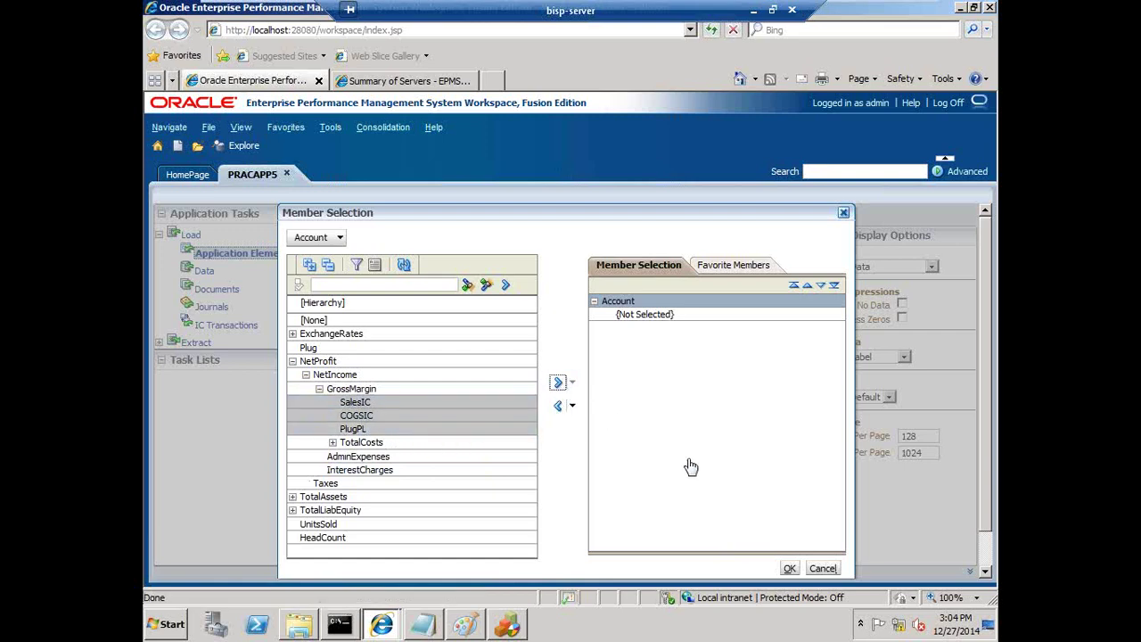
pyautogui.click(790, 569)
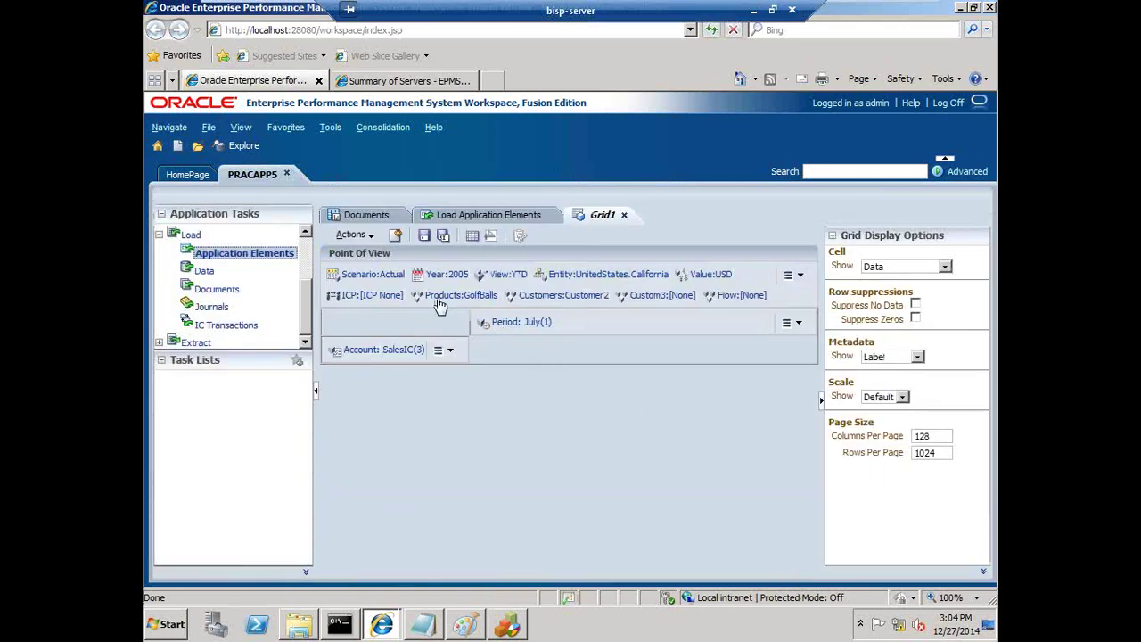
# - Move the ICP dimension into the grid rows and add FosterCity and Sunnyvale to its members
pyautogui.moveTo(370, 295); pyautogui.dragTo(438, 368)
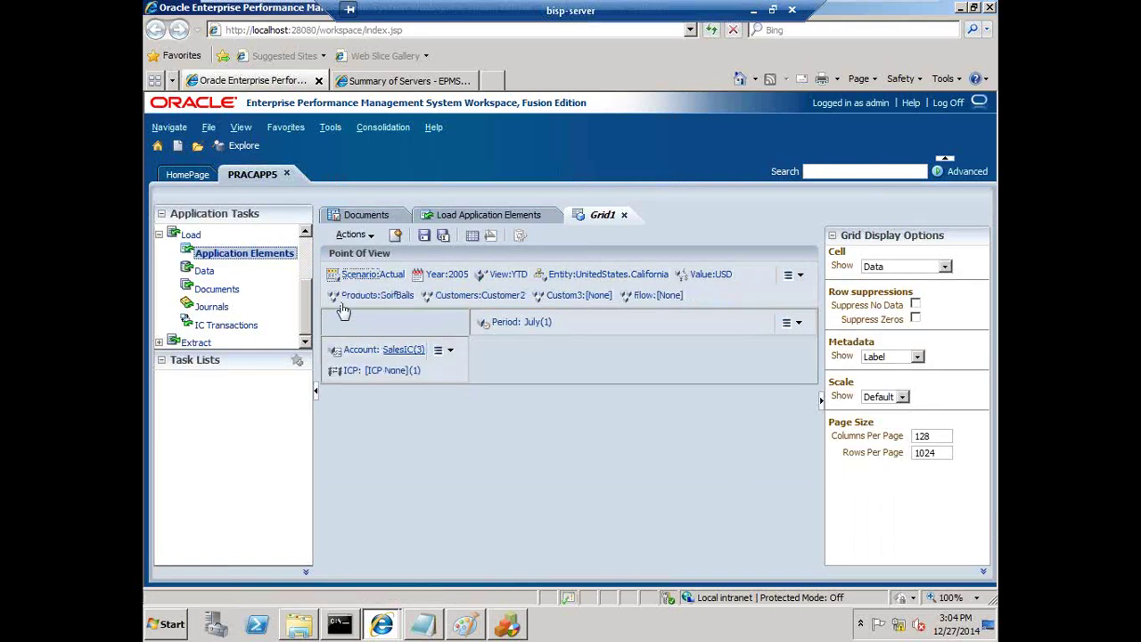
pyautogui.click(395, 372)
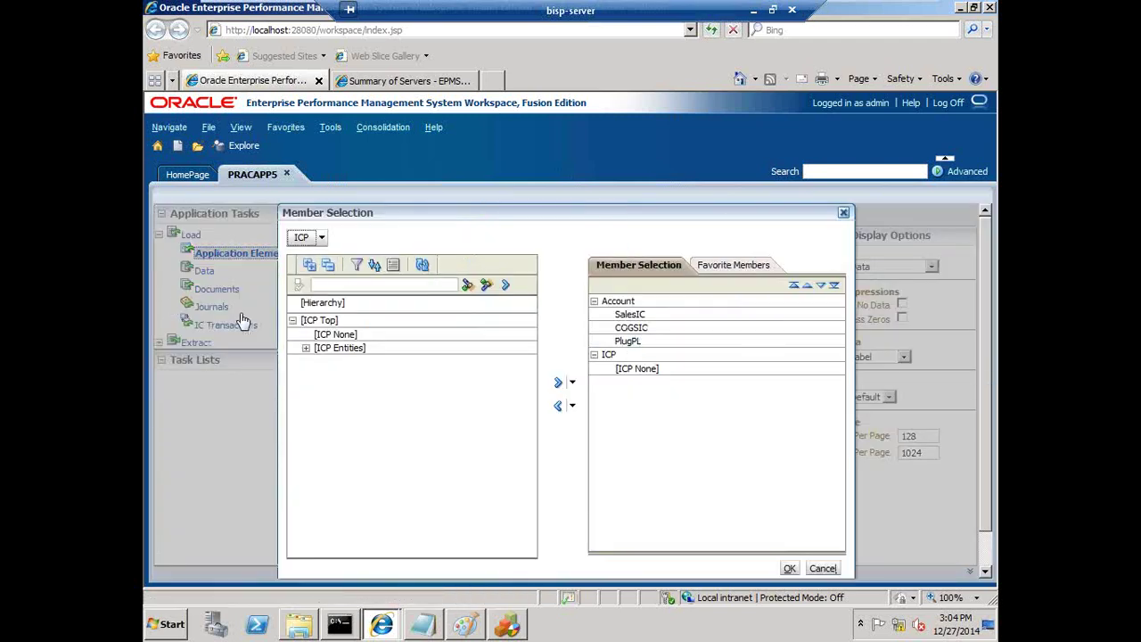
pyautogui.click(307, 348)
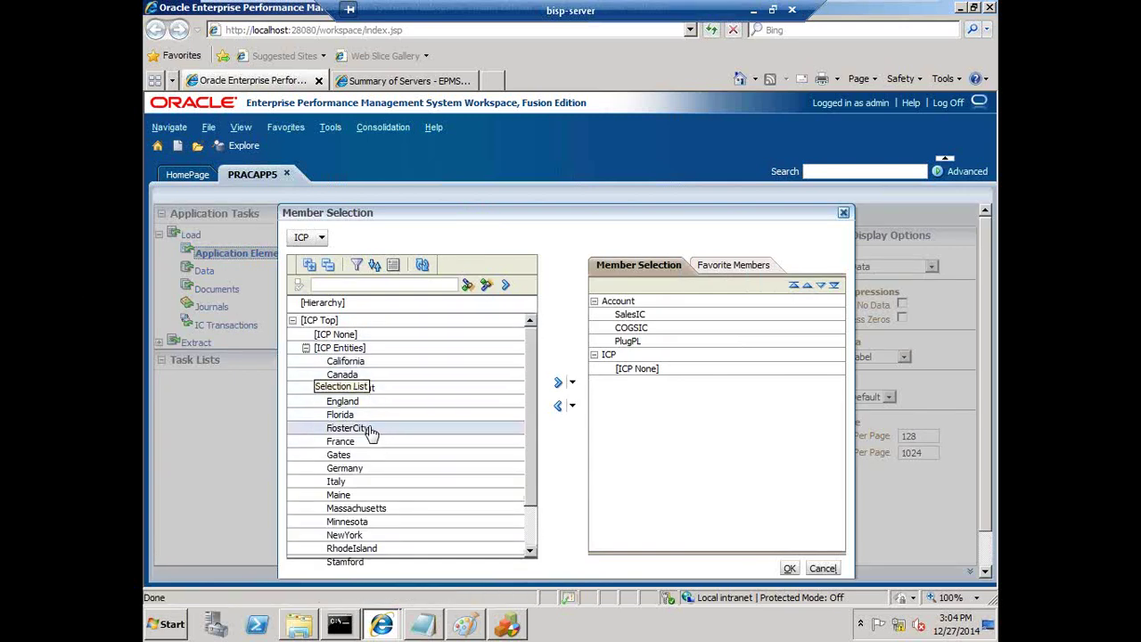
pyautogui.click(558, 382)
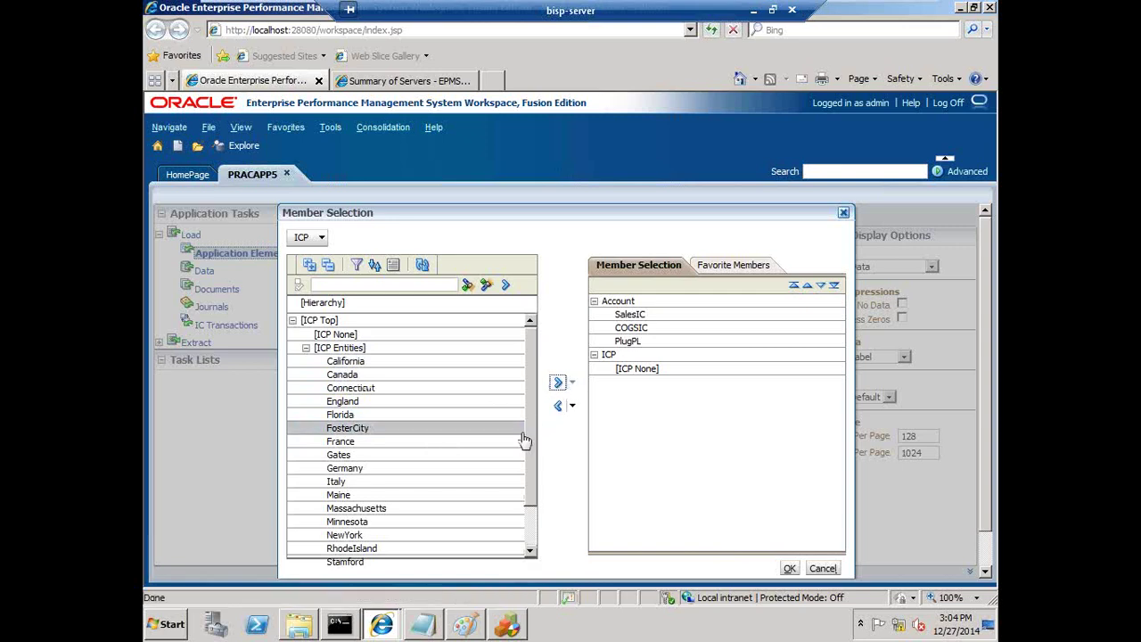
pyautogui.click(532, 546)
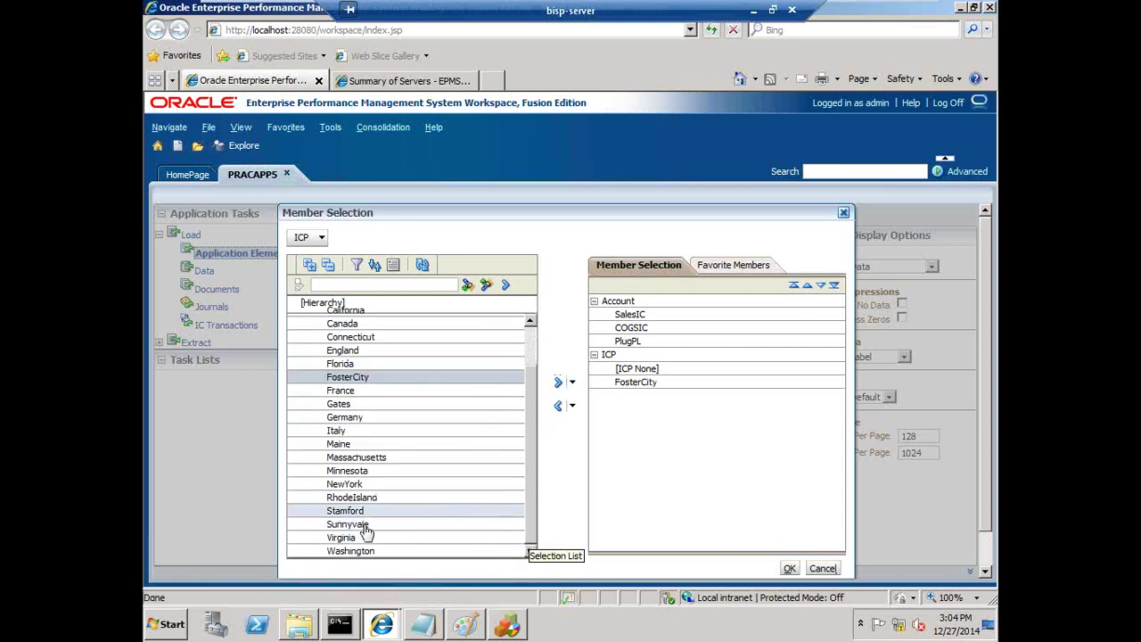
pyautogui.click(347, 527)
pyautogui.click(558, 381)
# - Replace [ICP None] with [ICP Top] in the ICP row members and accept the member selection
pyautogui.click(642, 368)
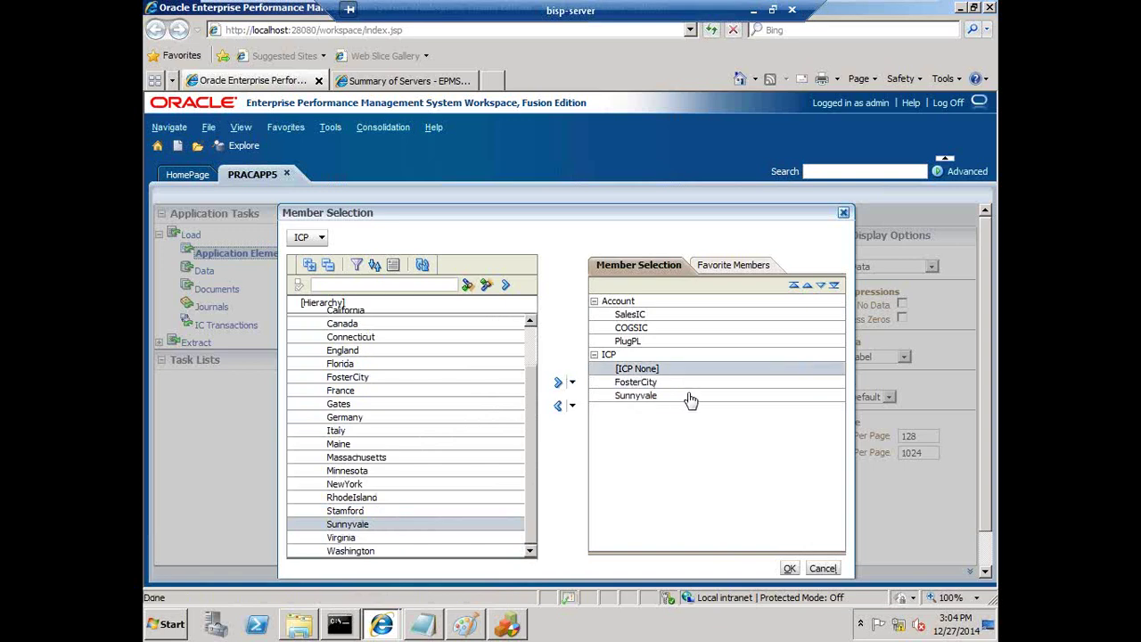
pyautogui.click(558, 405)
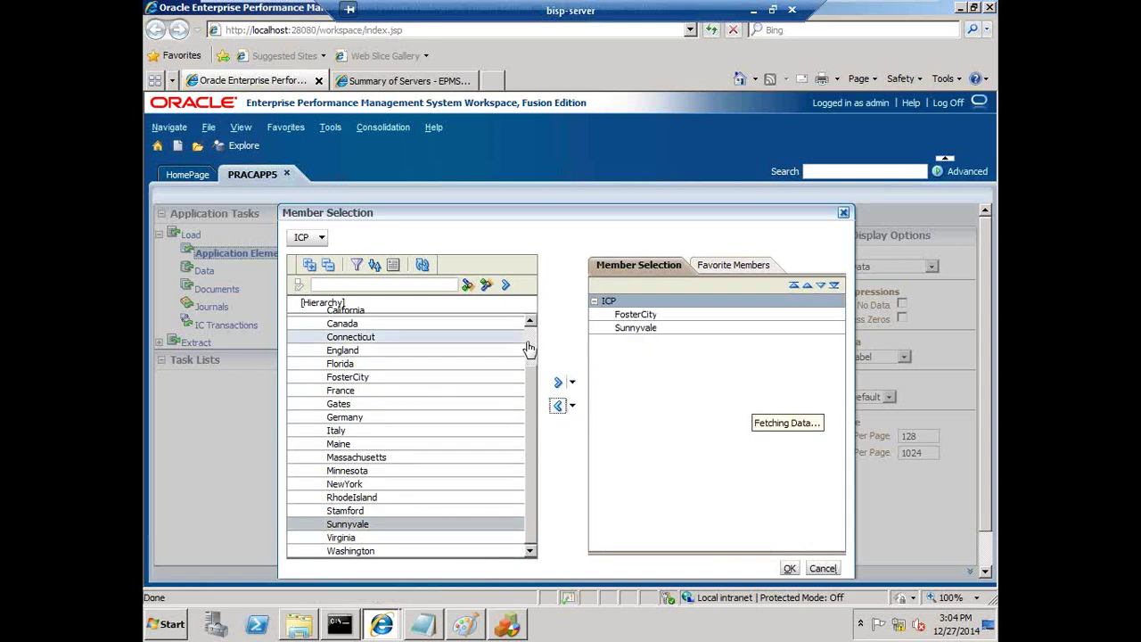
pyautogui.click(319, 320)
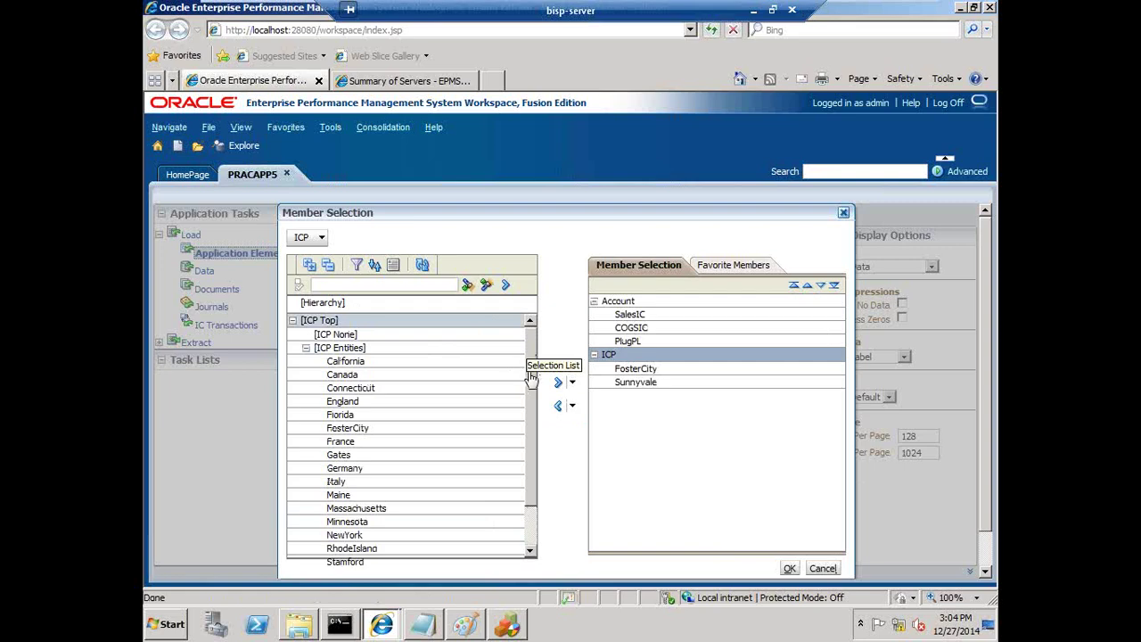
pyautogui.click(558, 382)
pyautogui.click(789, 570)
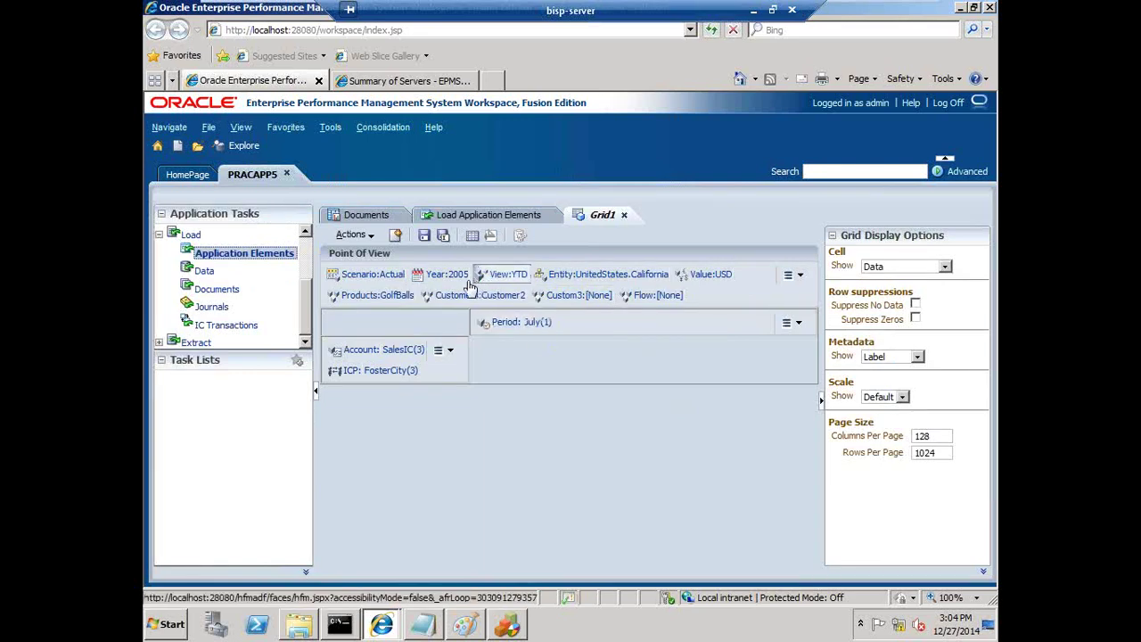
# - Place the Entity and Value dimensions in the grid columns and move Period to the point of view
pyautogui.moveTo(555, 283); pyautogui.dragTo(585, 335)
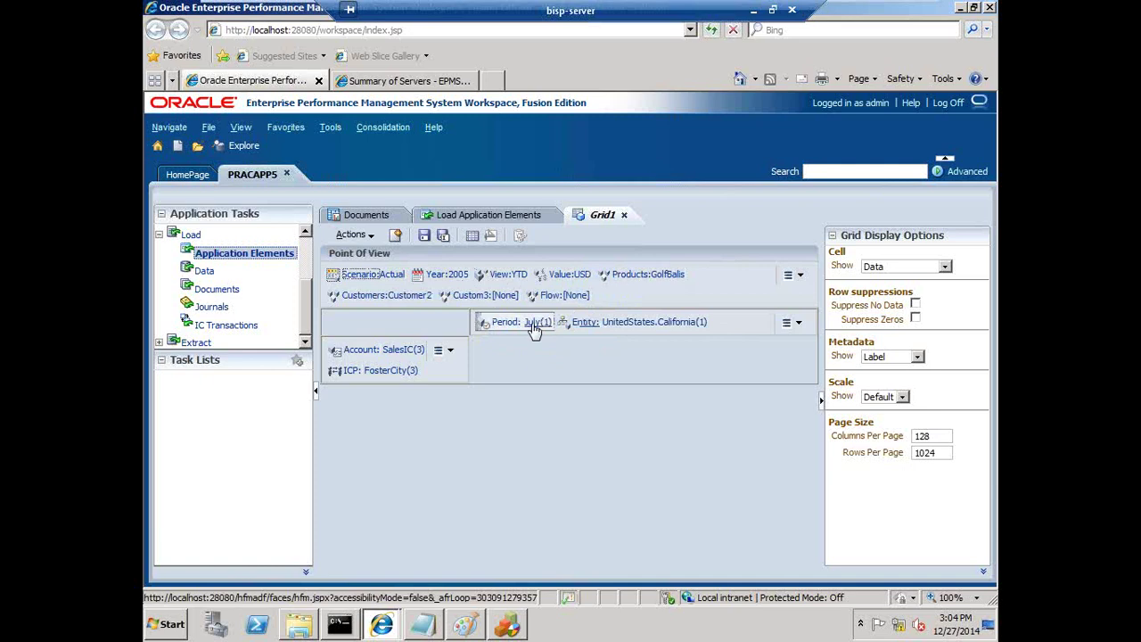
pyautogui.moveTo(533, 329); pyautogui.dragTo(624, 303)
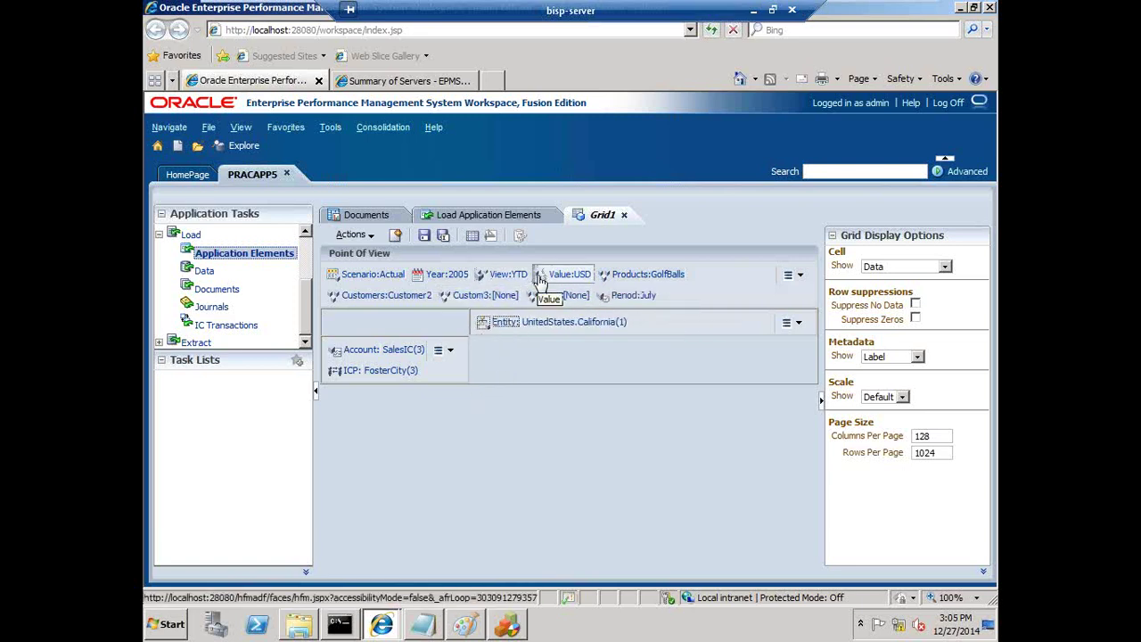
pyautogui.moveTo(539, 278); pyautogui.dragTo(681, 348)
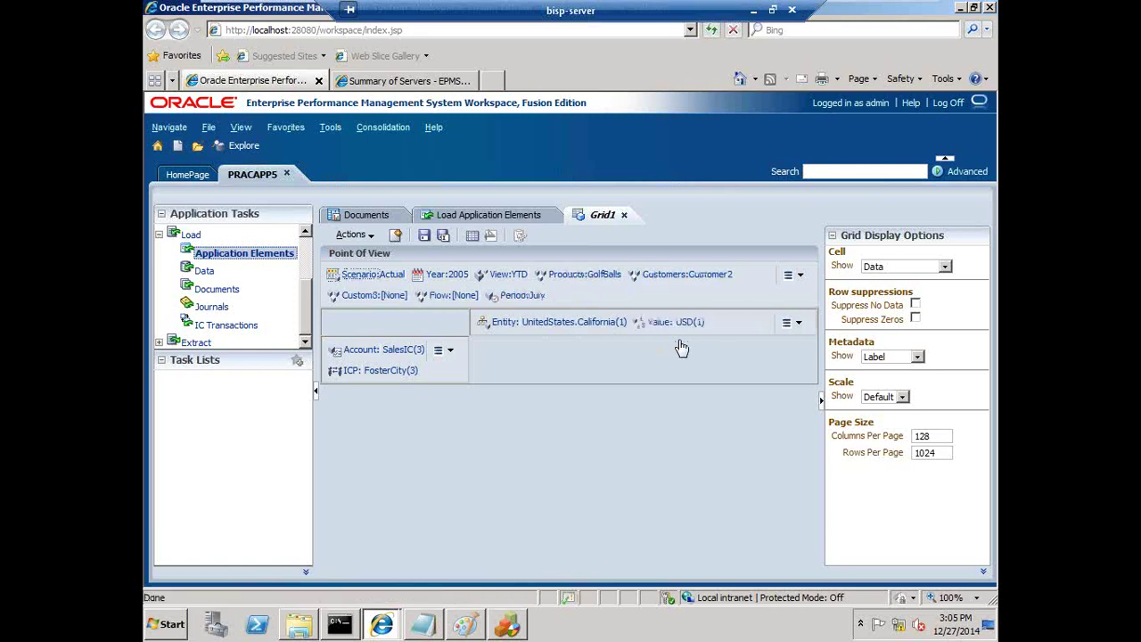
# - Replace the Entity column selection with California and its children Sunnyvale and FosterCity under UnitedStates, and accept the member selection
pyautogui.click(535, 324)
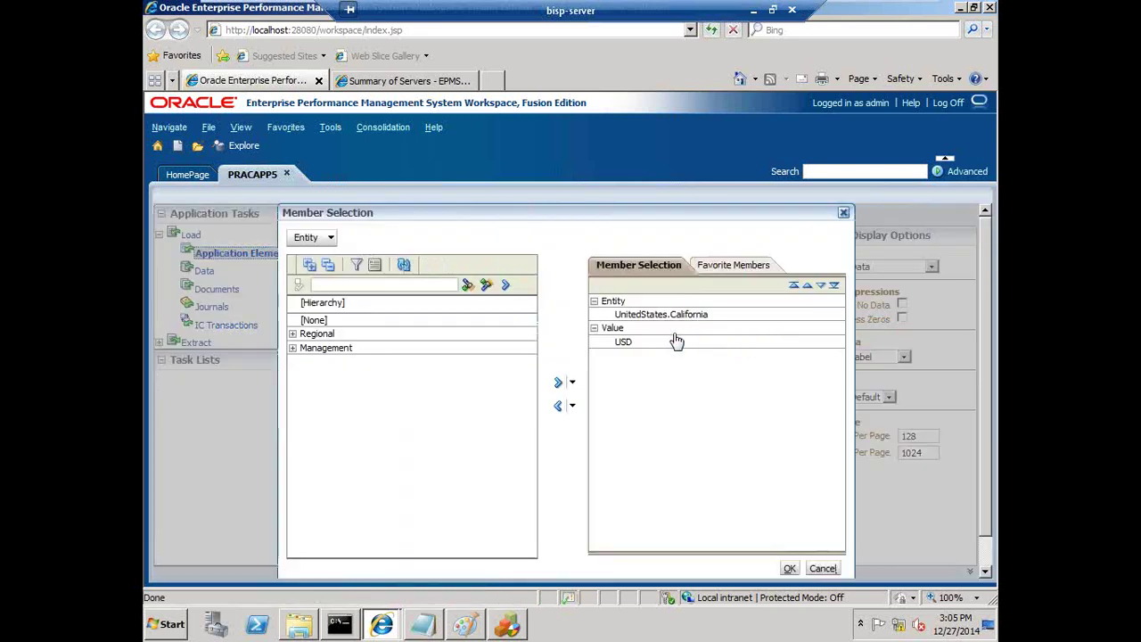
pyautogui.click(637, 319)
pyautogui.click(558, 409)
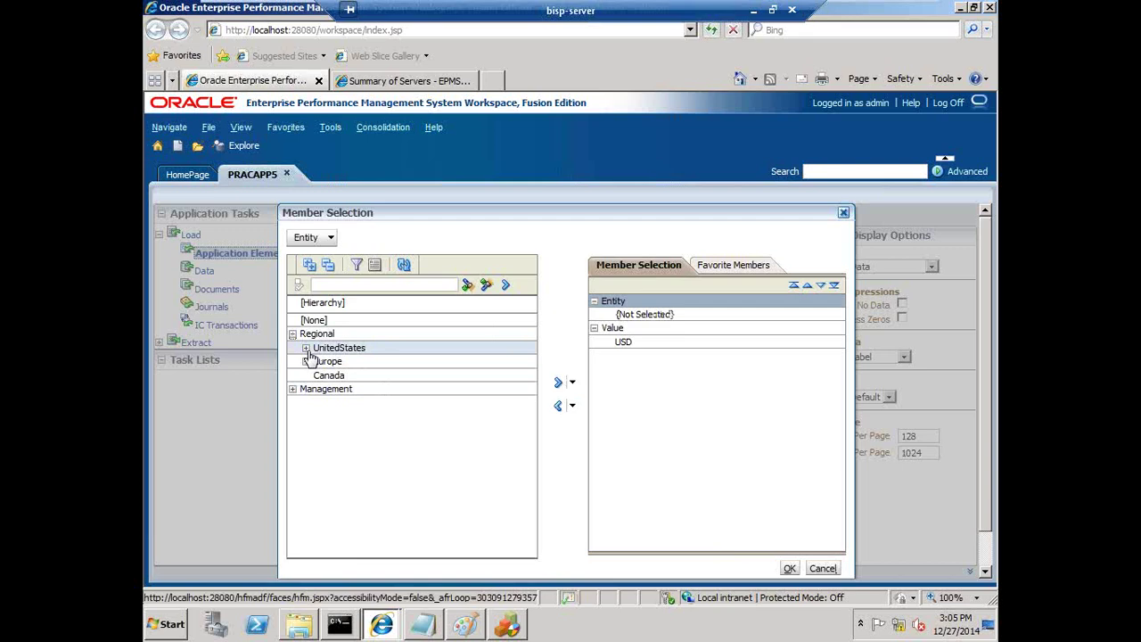
pyautogui.click(308, 349)
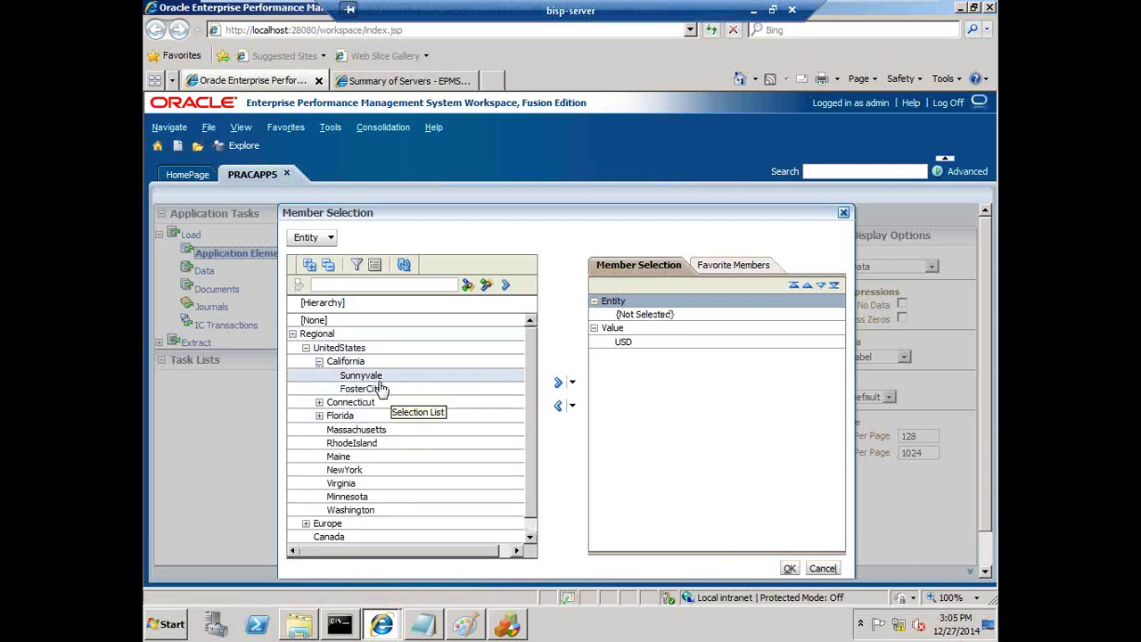
pyautogui.click(380, 393)
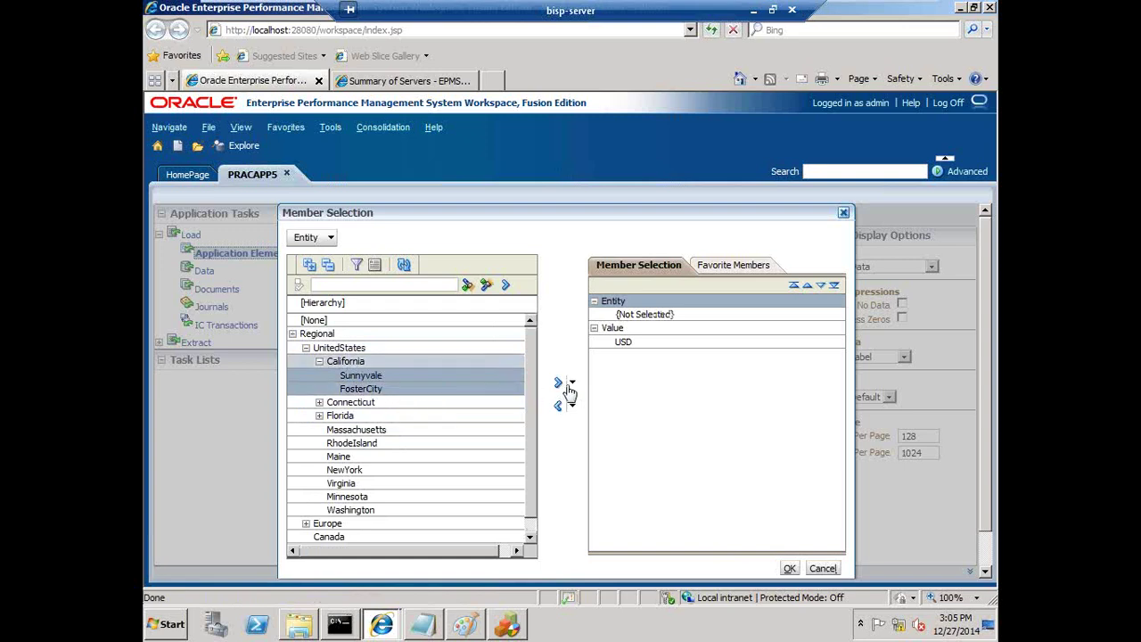
pyautogui.click(559, 384)
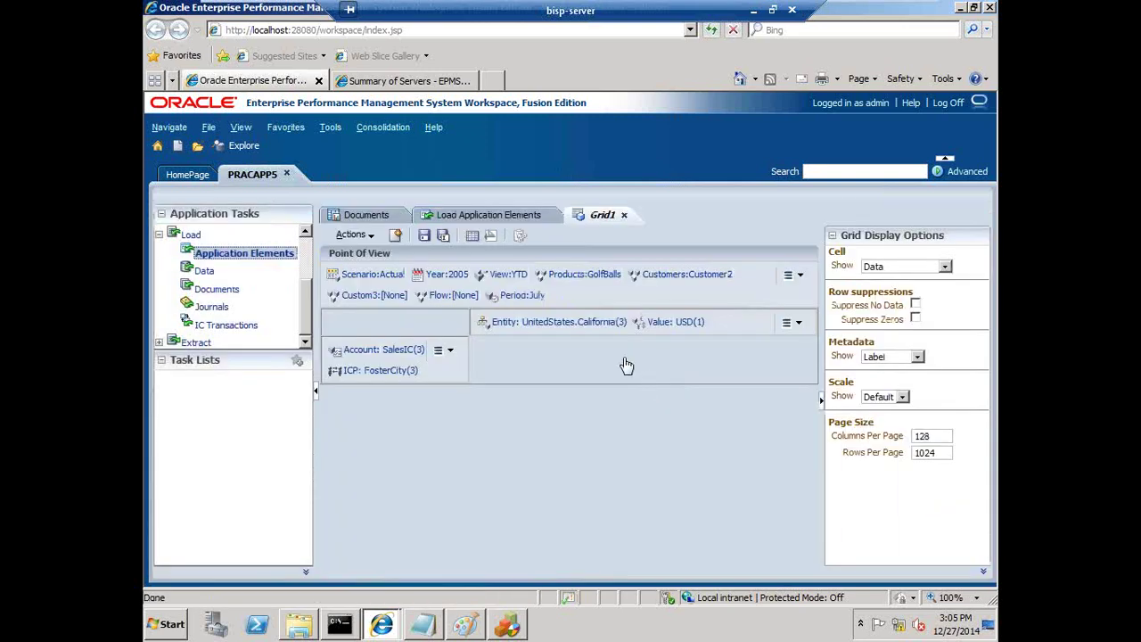
# - Replace USD in the Value column members with <Entity Currency> and [Elimination], and accept the member selection
pyautogui.click(677, 322)
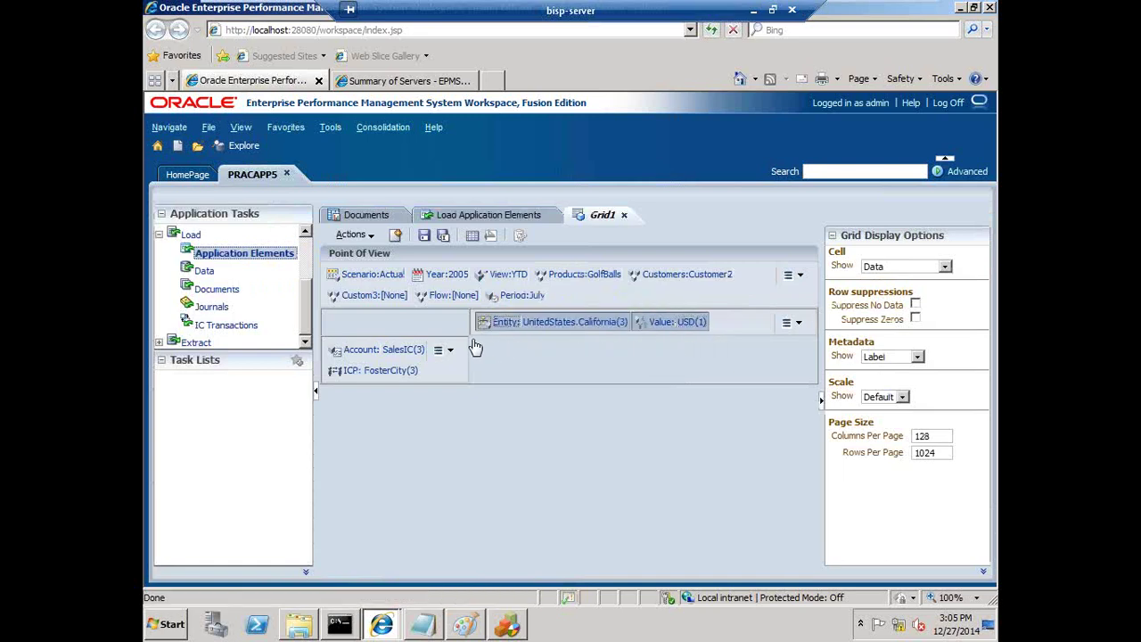
pyautogui.click(679, 326)
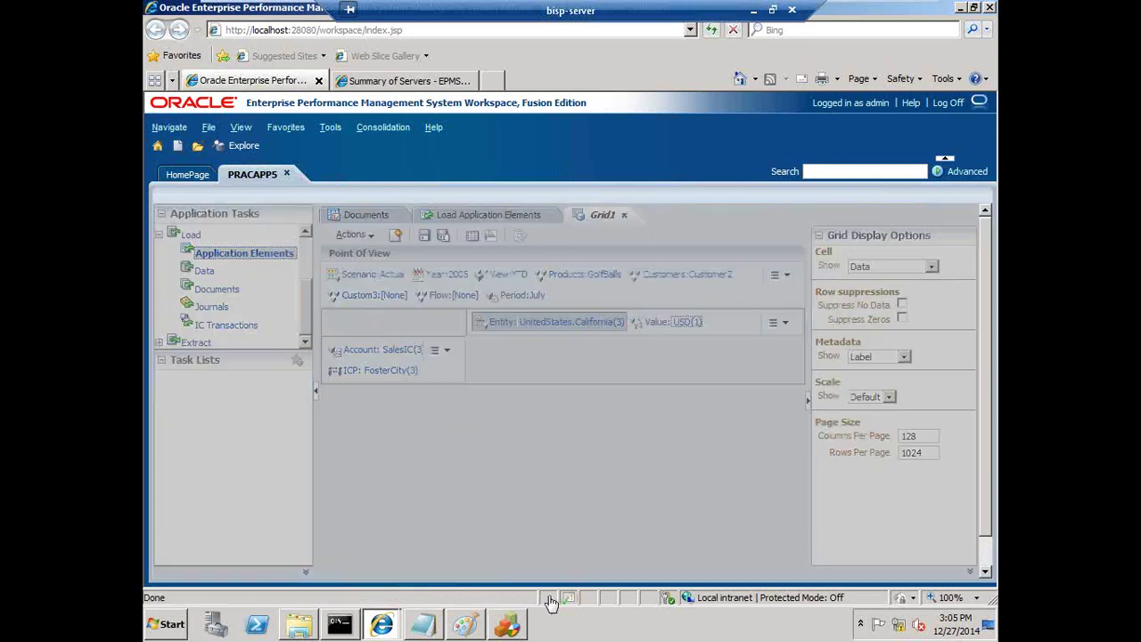
pyautogui.click(623, 368)
pyautogui.click(558, 405)
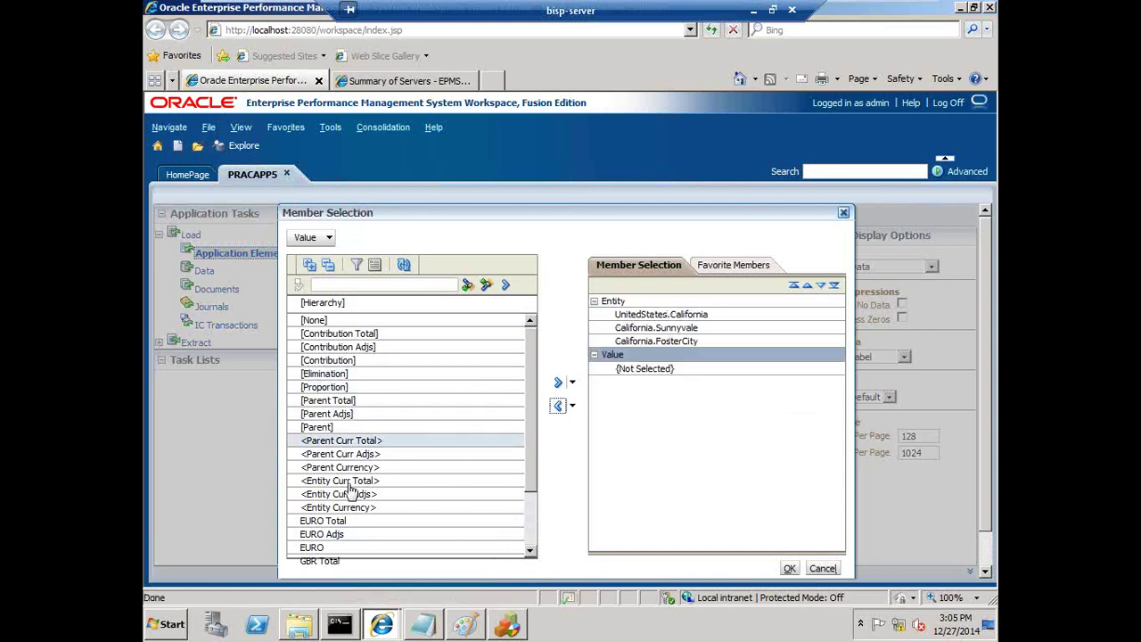
pyautogui.keyDown('ctrl'); pyautogui.click(339, 374); pyautogui.keyUp('ctrl')
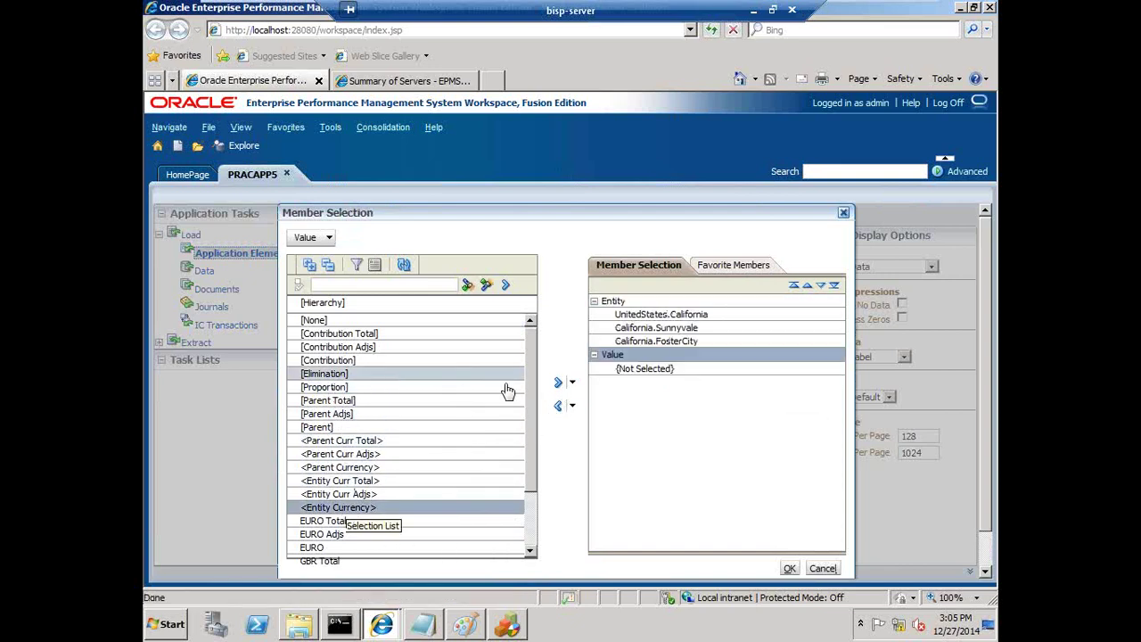
pyautogui.click(558, 382)
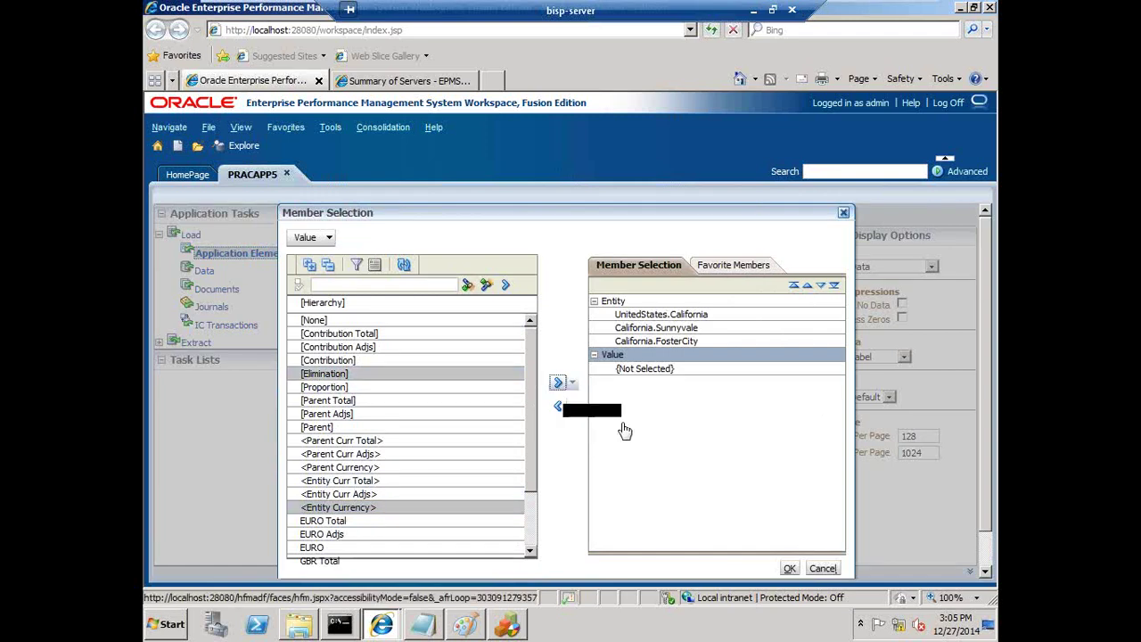
pyautogui.click(790, 570)
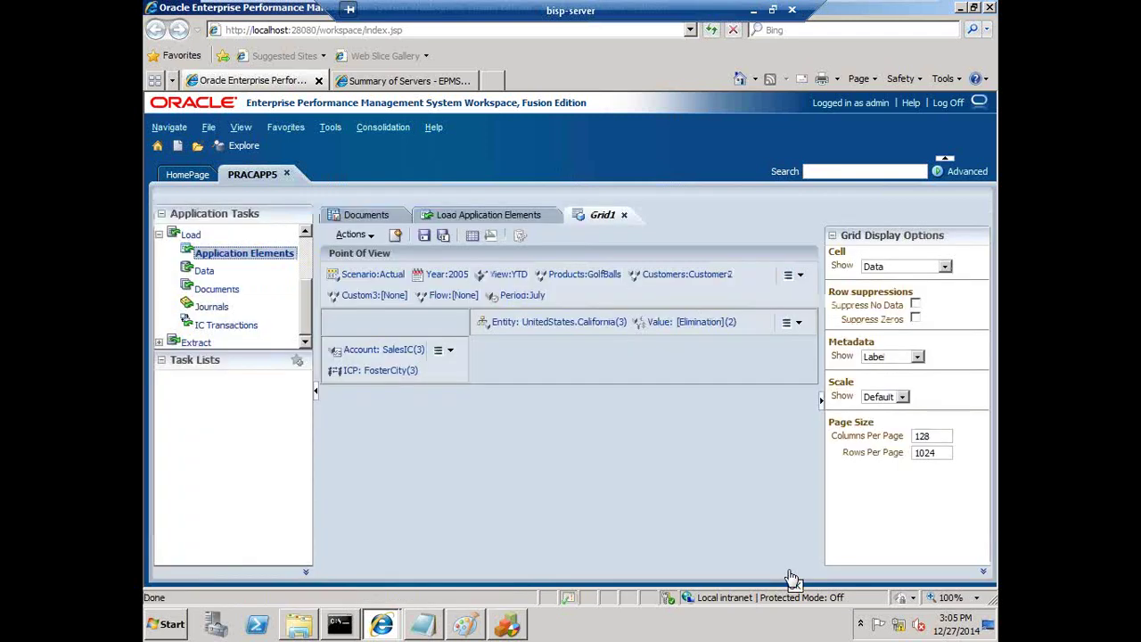
# - Save the data grid as a new document named ICElimination_V1
pyautogui.click(425, 235)
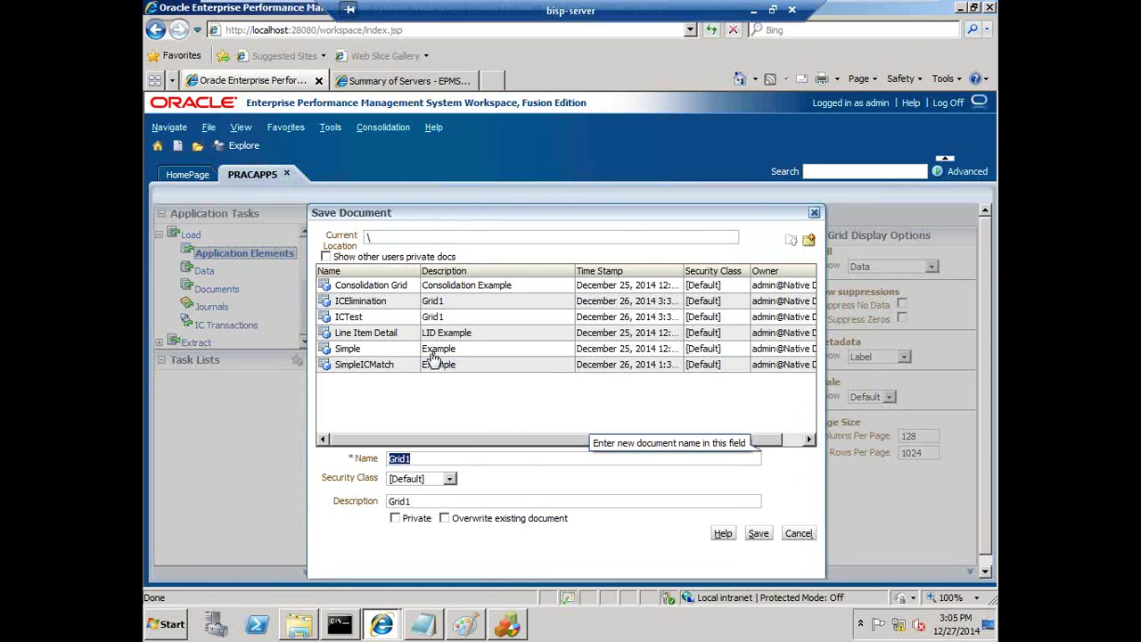
pyautogui.click(385, 303)
pyautogui.click(487, 462)
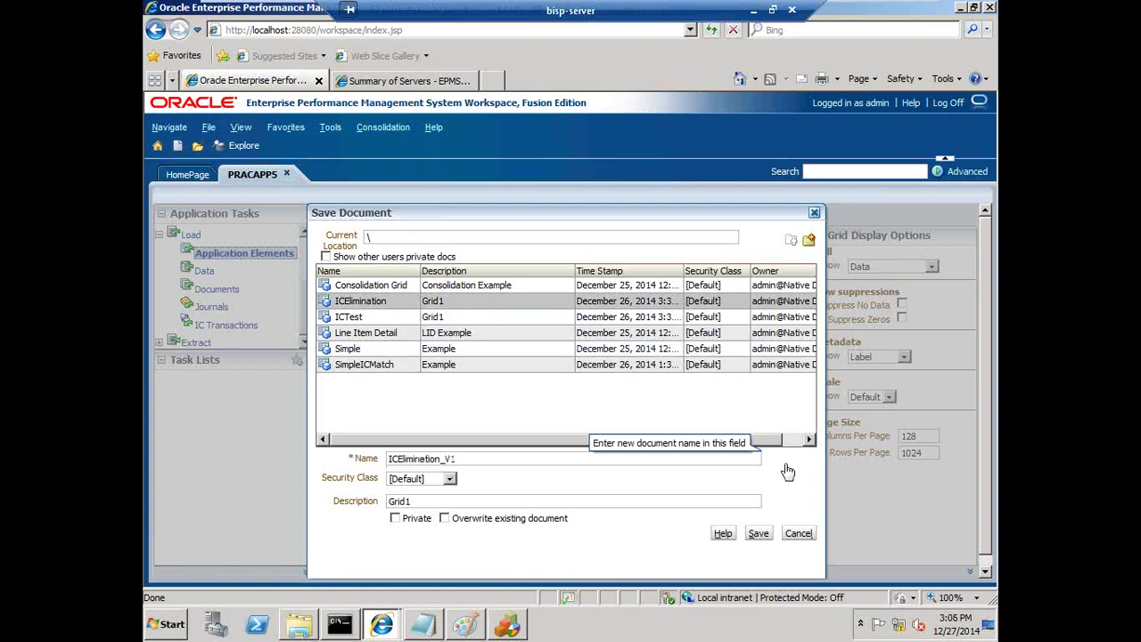
pyautogui.click(758, 533)
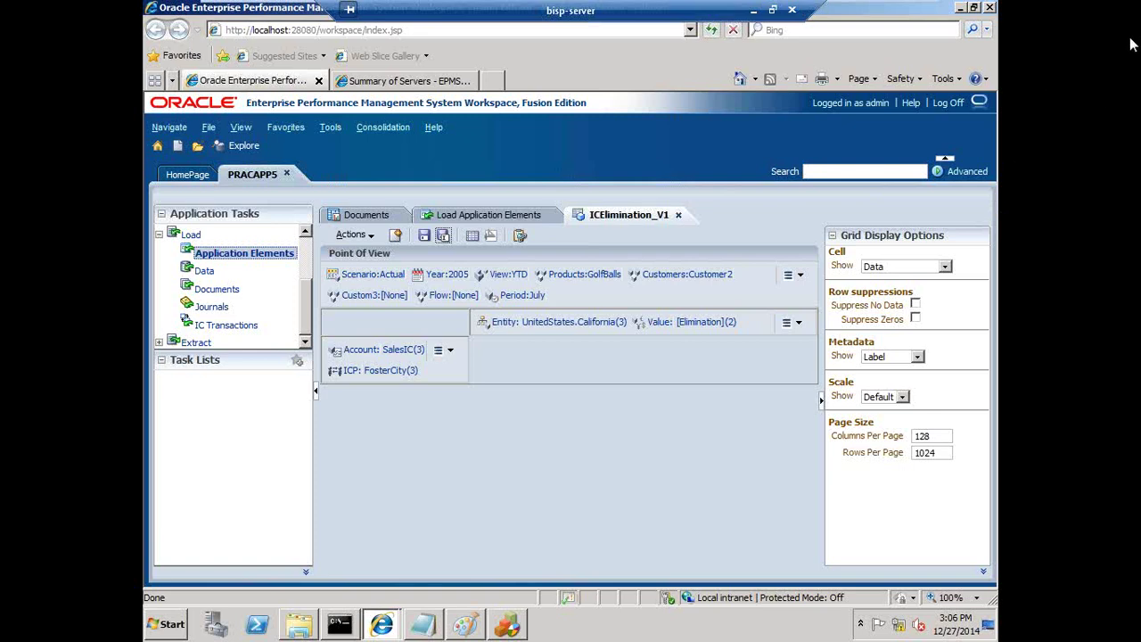
# - Close the grid designer, refresh the document list and open ICElimination_V1 as a data grid
pyautogui.click(677, 214)
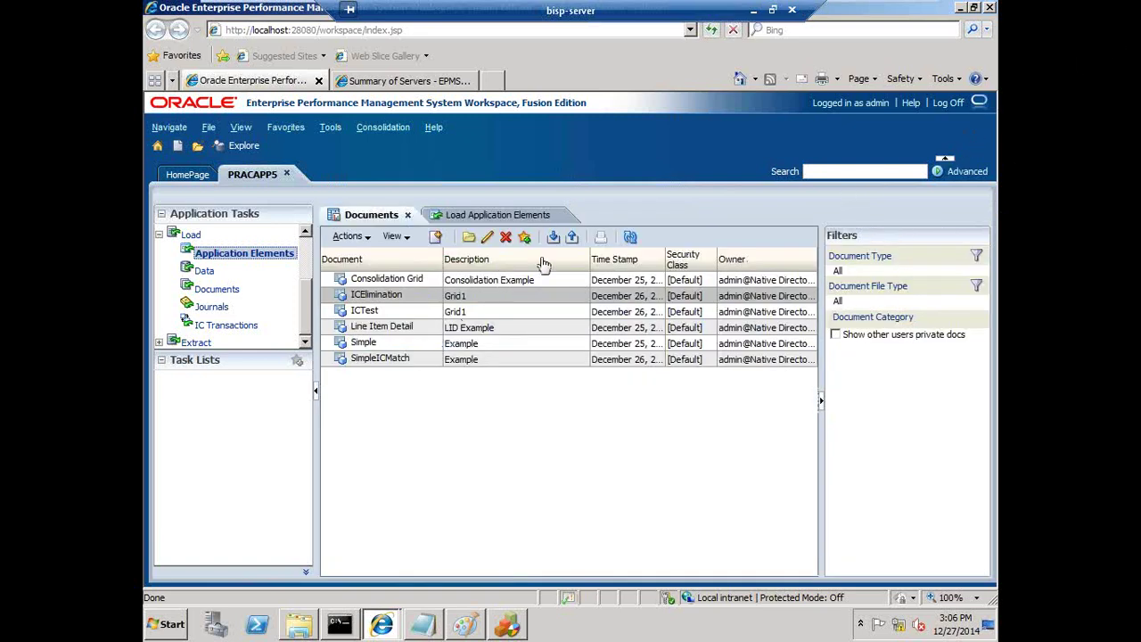
pyautogui.click(629, 238)
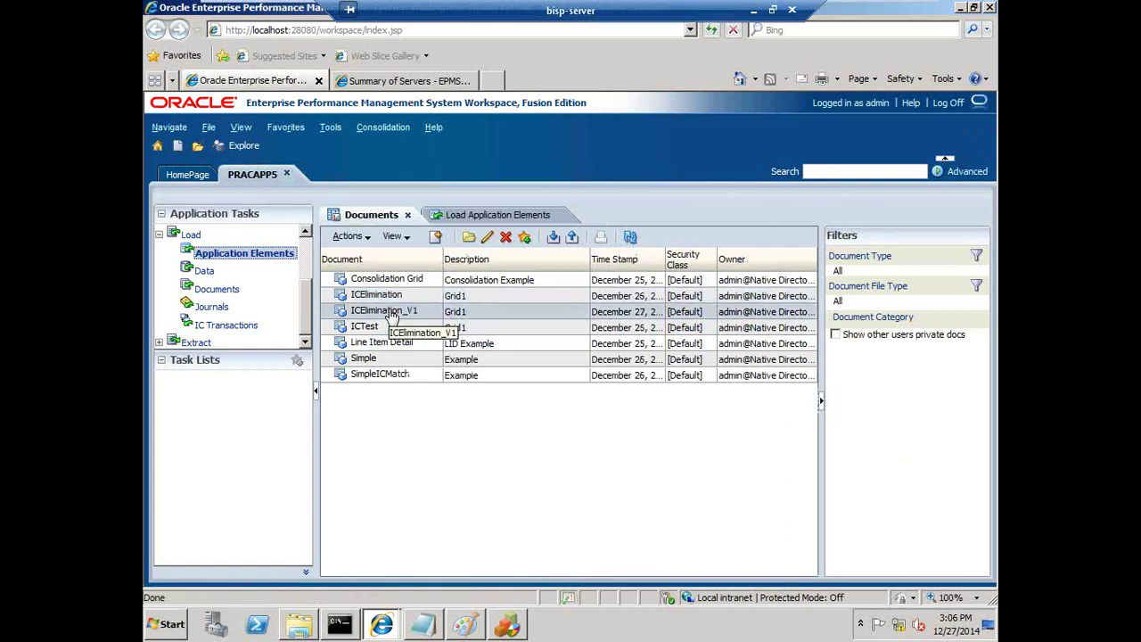
pyautogui.rightClick(391, 317)
pyautogui.click(439, 331)
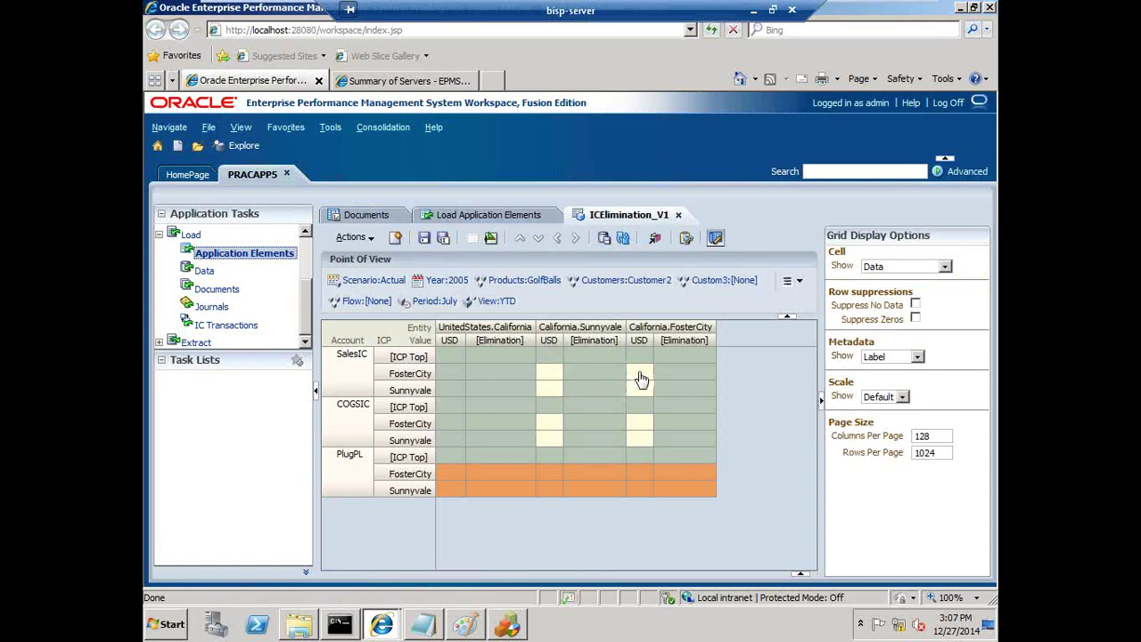
# - Enter 1500 for Sunnyvale's SalesIC with partner FosterCity and 1400 for FosterCity's COGSIC with partner Sunnyvale, and submit the data
pyautogui.click(550, 373)
pyautogui.press('Return')
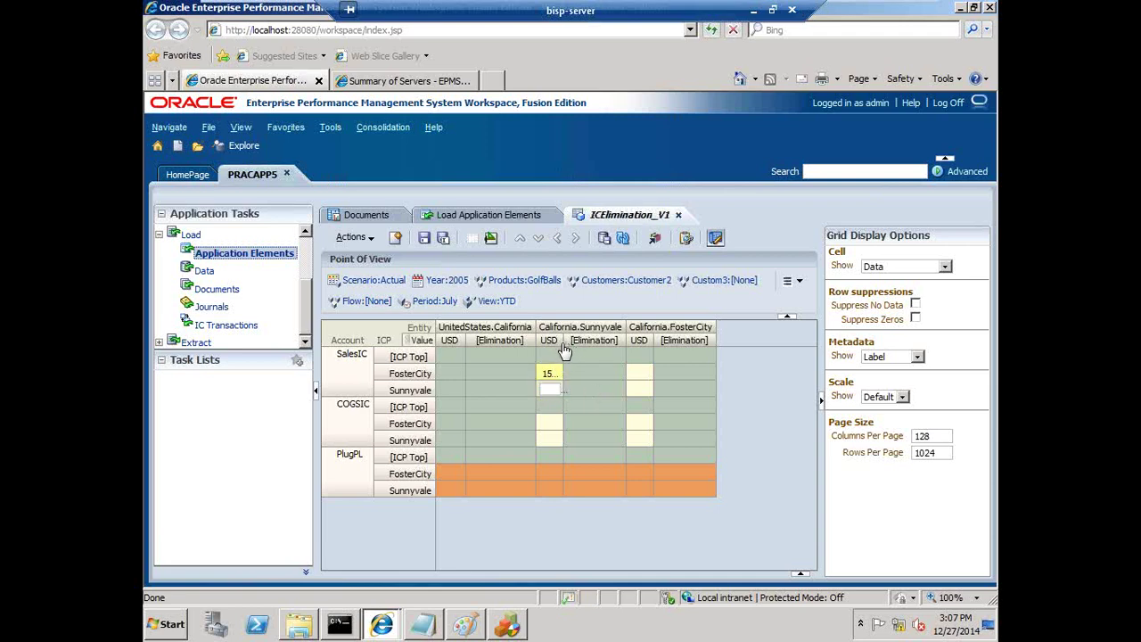
pyautogui.click(647, 441)
pyautogui.write('1400')
pyautogui.press('Return')
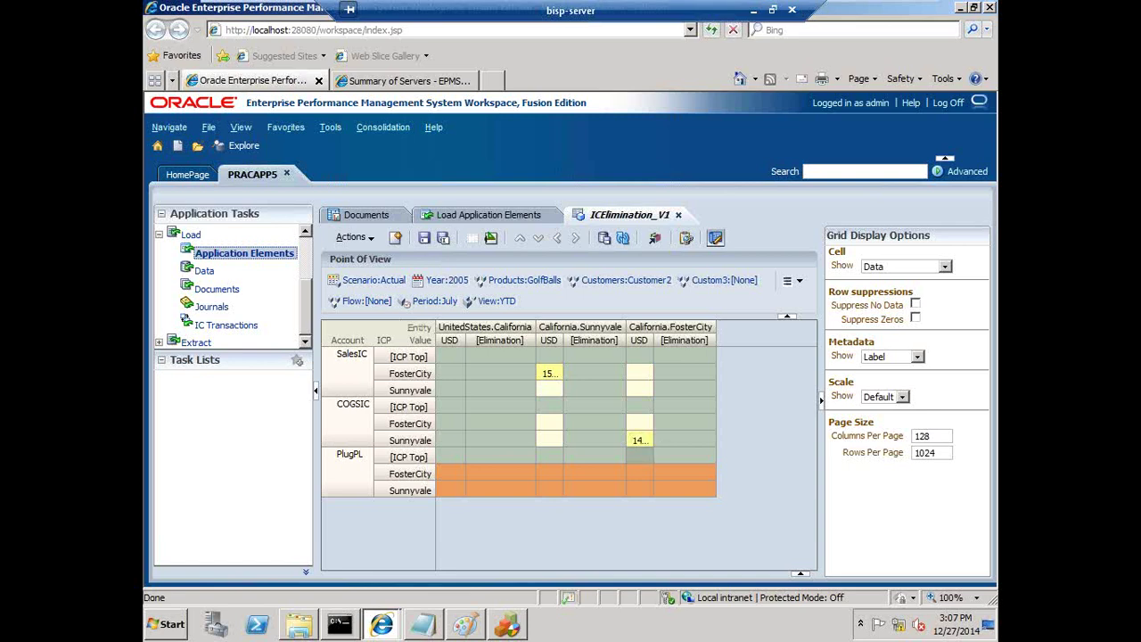
pyautogui.click(351, 237)
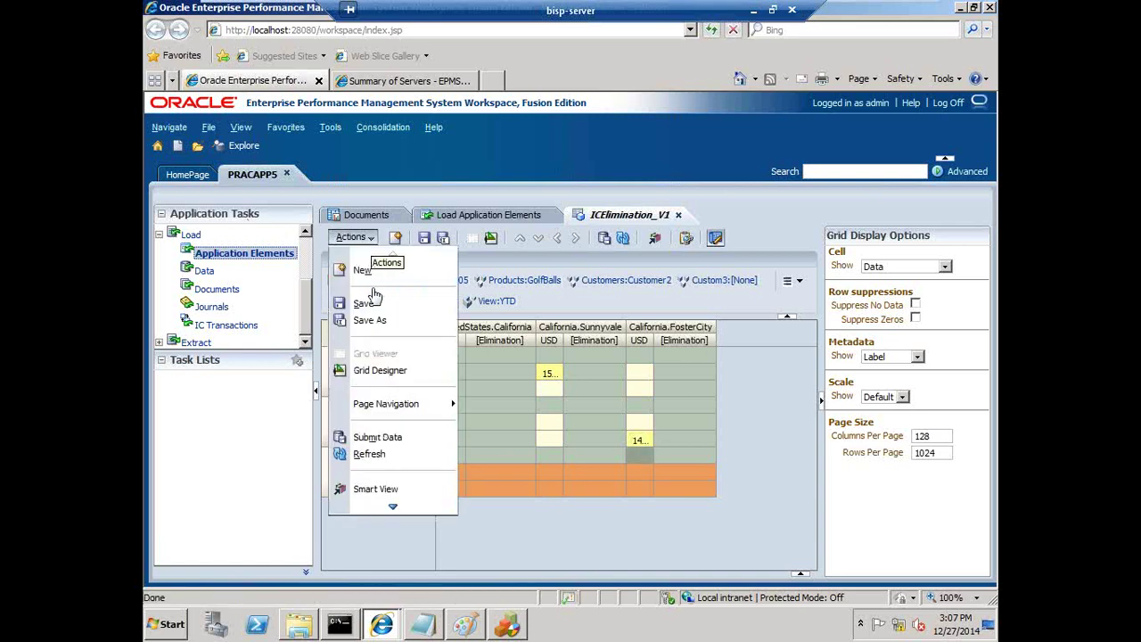
pyautogui.click(378, 445)
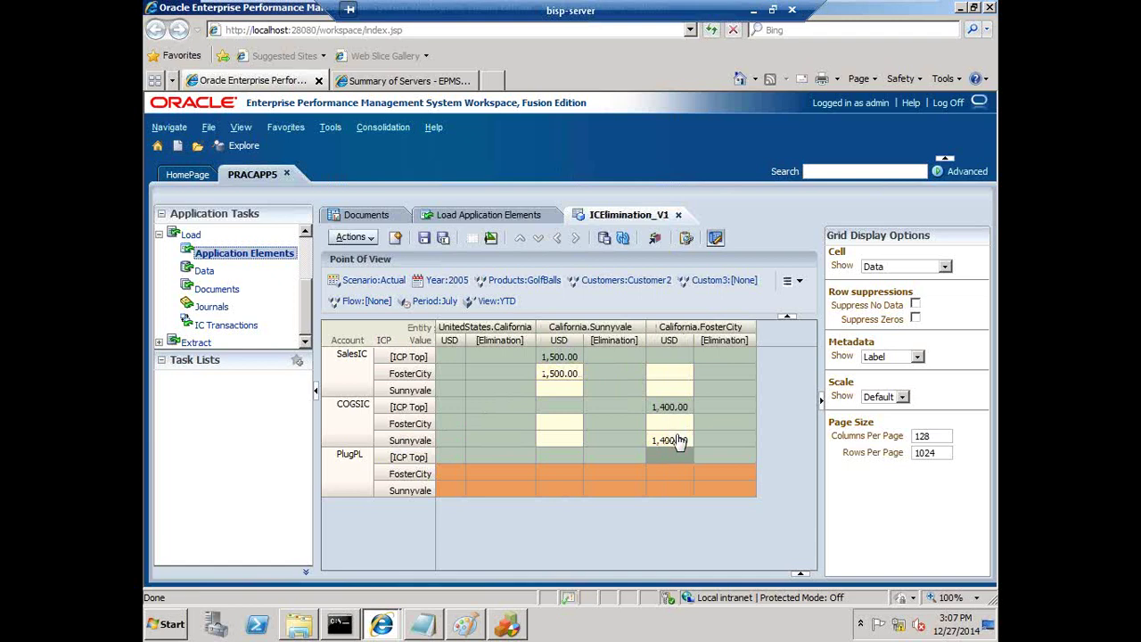
# - Run Consolidate All on the UnitedStates.California USD column, close the running tasks view and refresh the ICElimination_V1 grid
pyautogui.rightClick(453, 366)
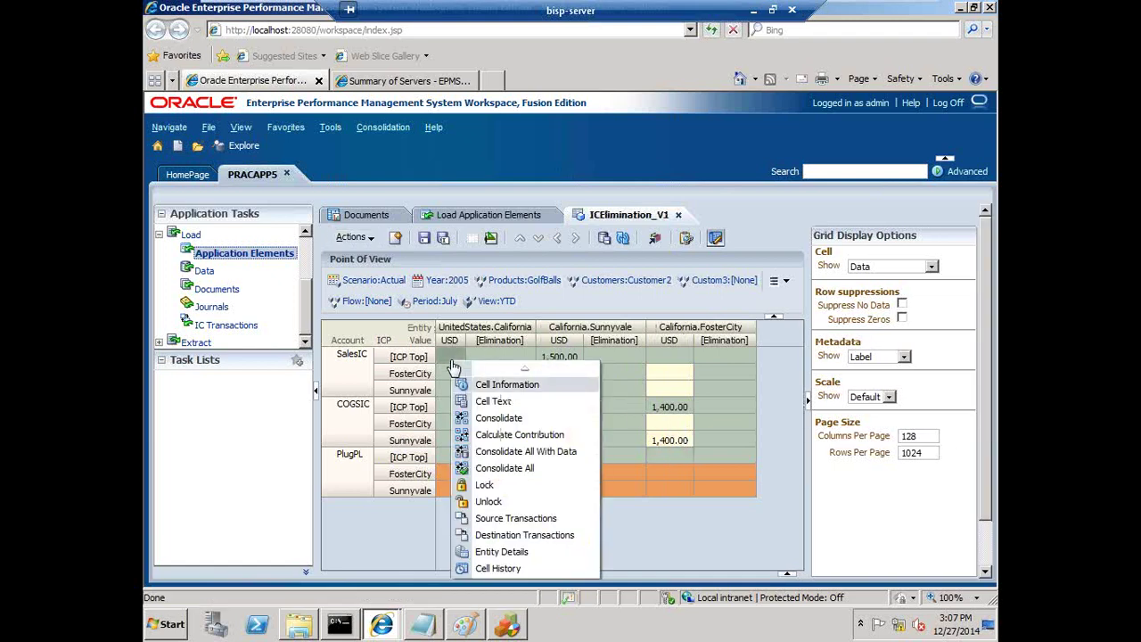
pyautogui.click(499, 470)
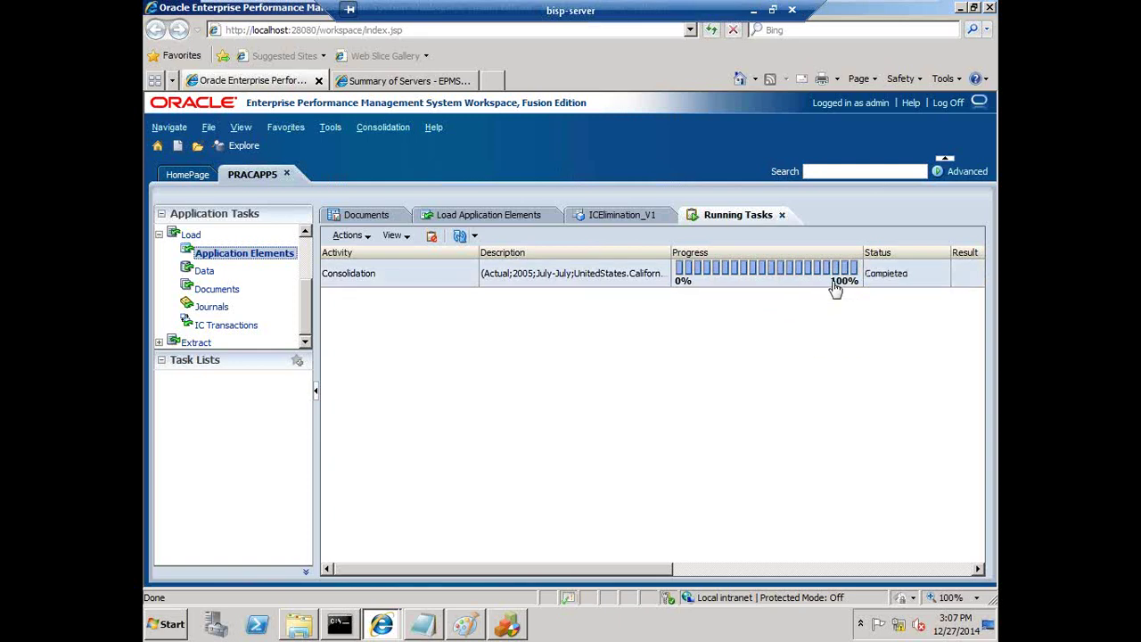
pyautogui.click(782, 215)
pyautogui.click(609, 216)
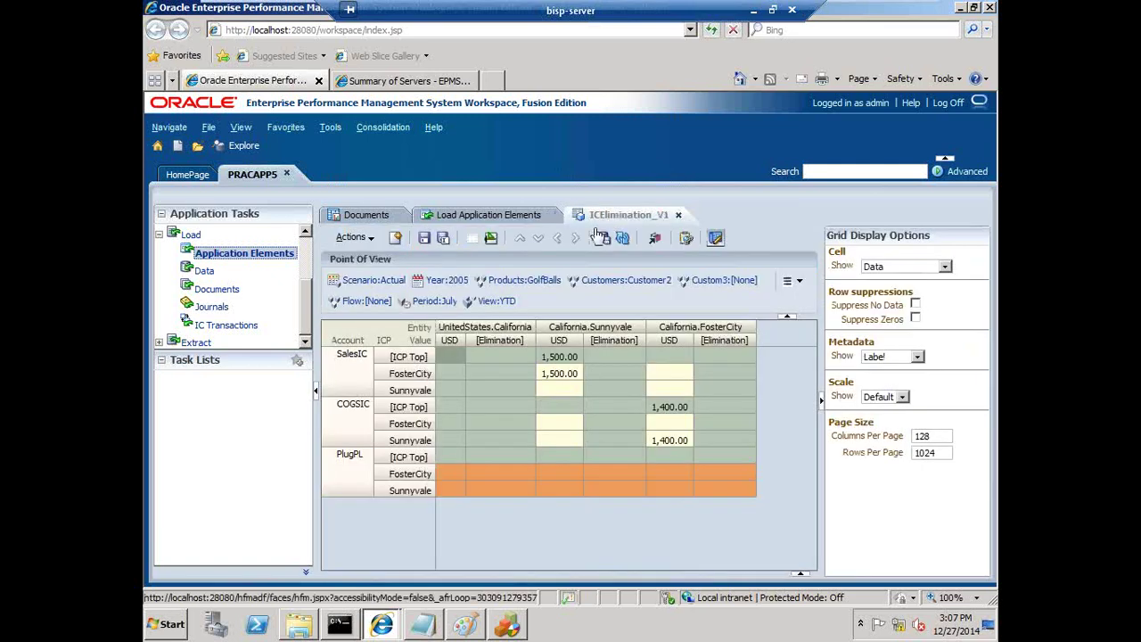
pyautogui.click(623, 239)
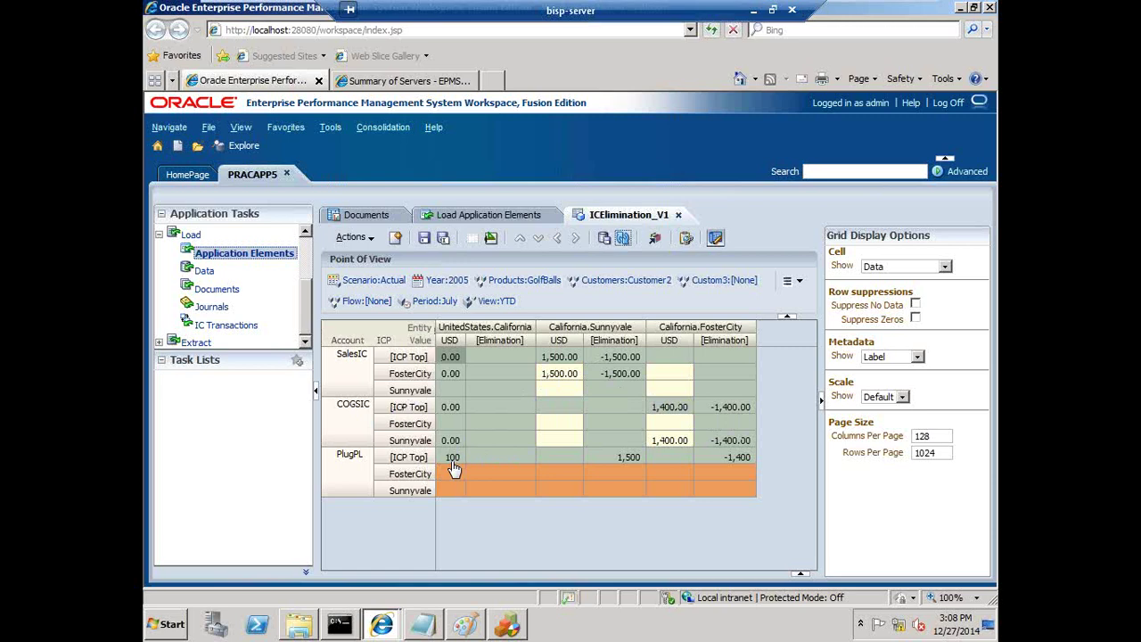
# - Switch to the PowerPoint presentation, resume its slide show and advance past the Elimination Process slide to the Questions slide
pyautogui.click(753, 10)
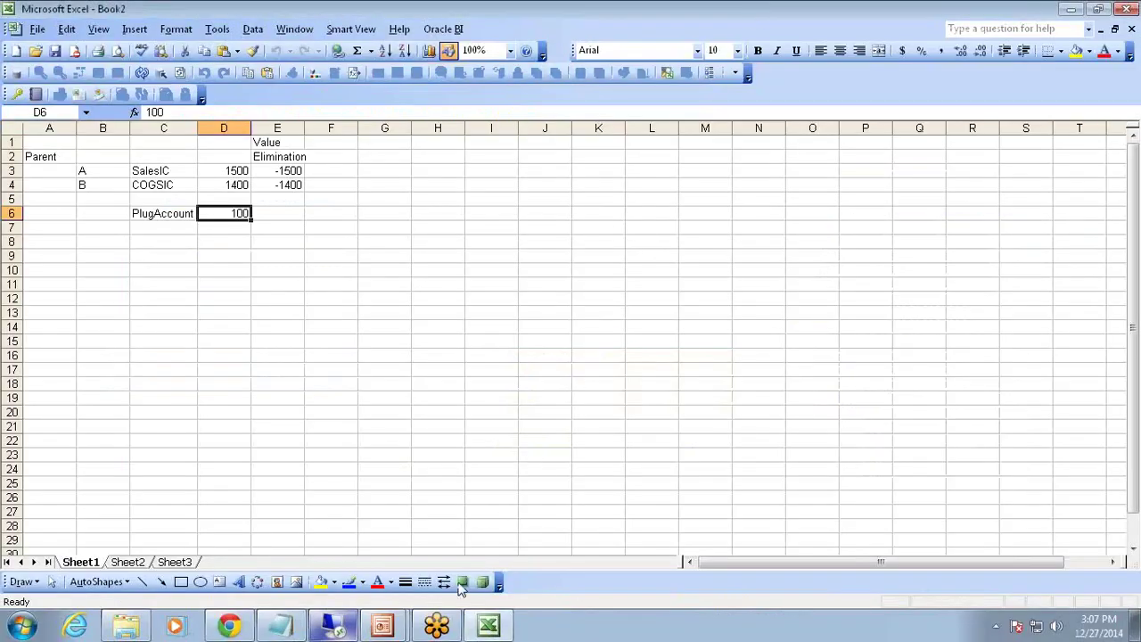
pyautogui.moveTo(382, 624)
pyautogui.click(412, 581)
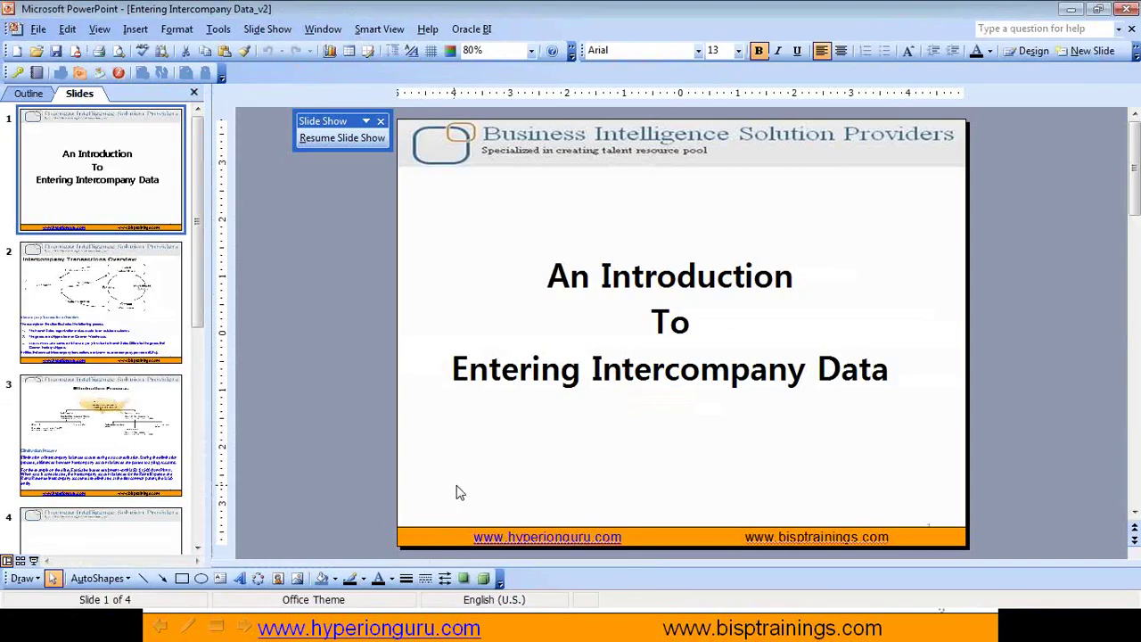
pyautogui.click(465, 628)
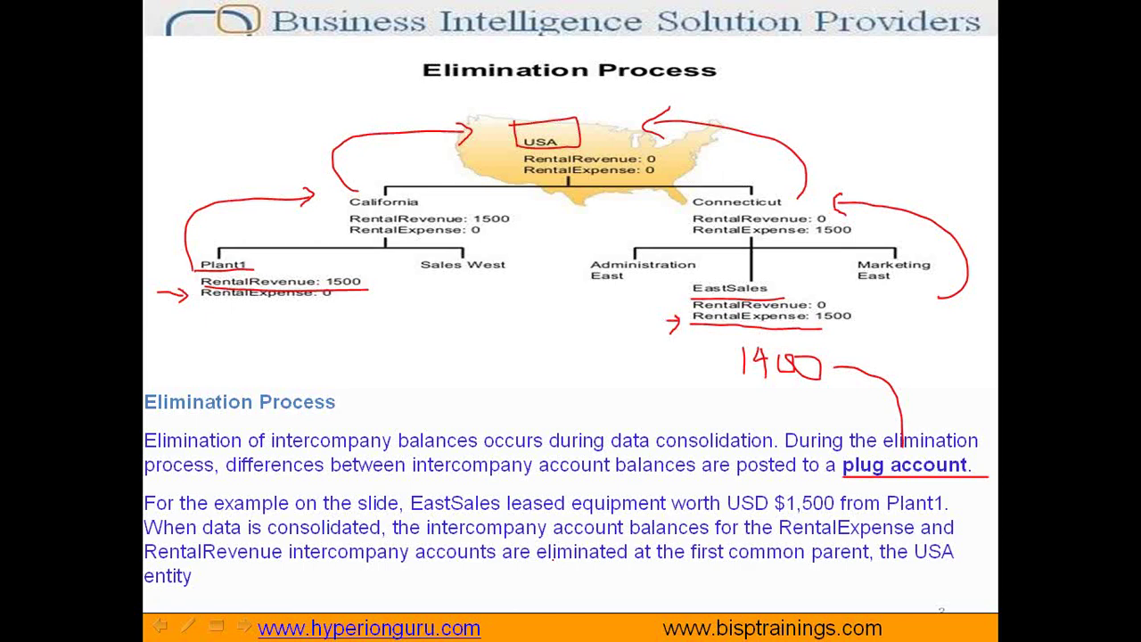
pyautogui.press('Right')
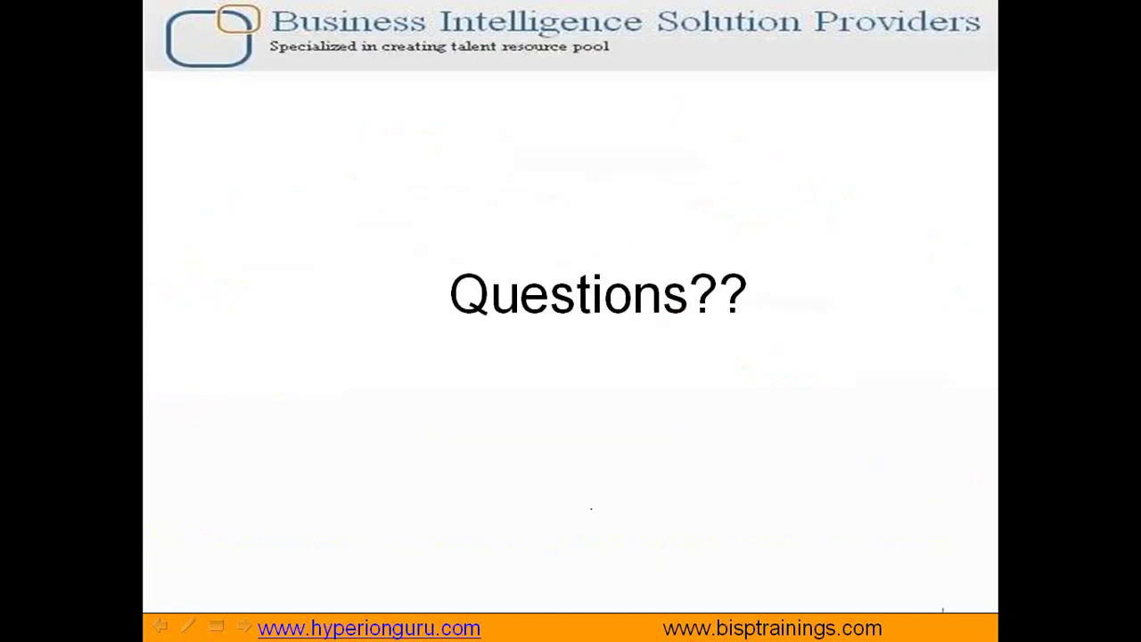